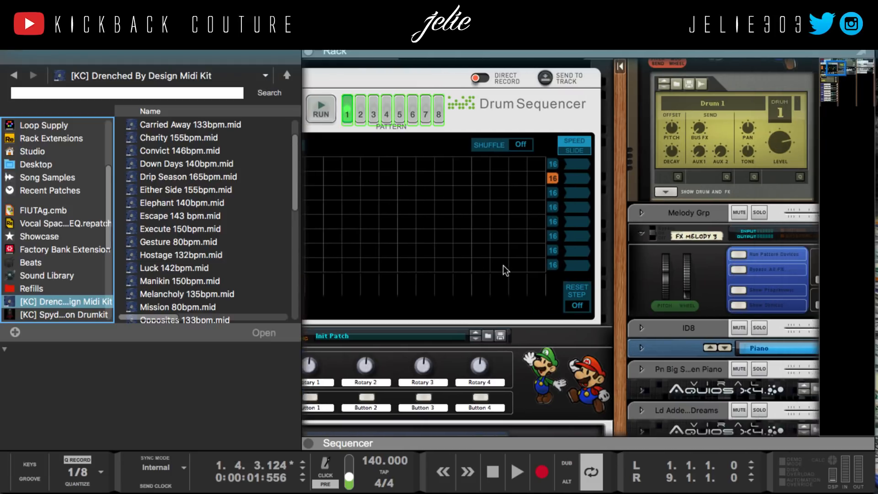
# Step: Browse the instrument devices in the rack and the MIDI files in the Drenched By Design Midi Kit
pyautogui.scroll(-1, 503, 265)
pyautogui.scroll(-4, 502, 265)
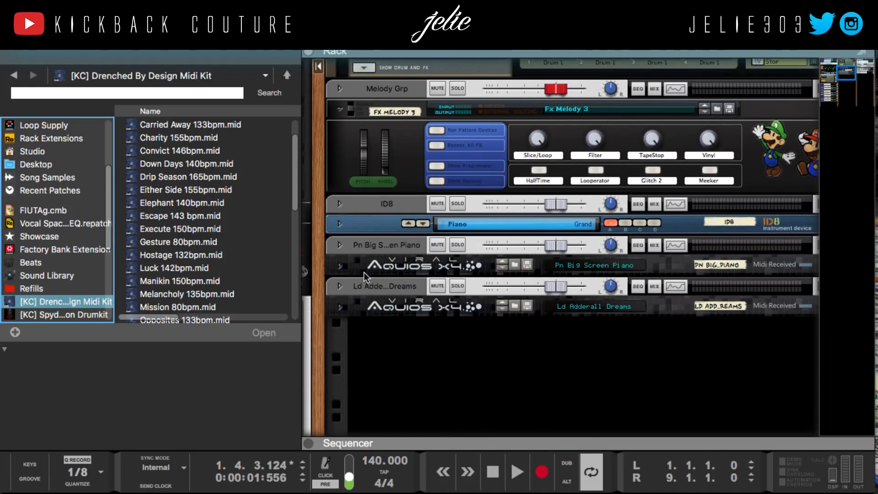
pyautogui.scroll(-1, 261, 271)
pyautogui.scroll(-5, 261, 275)
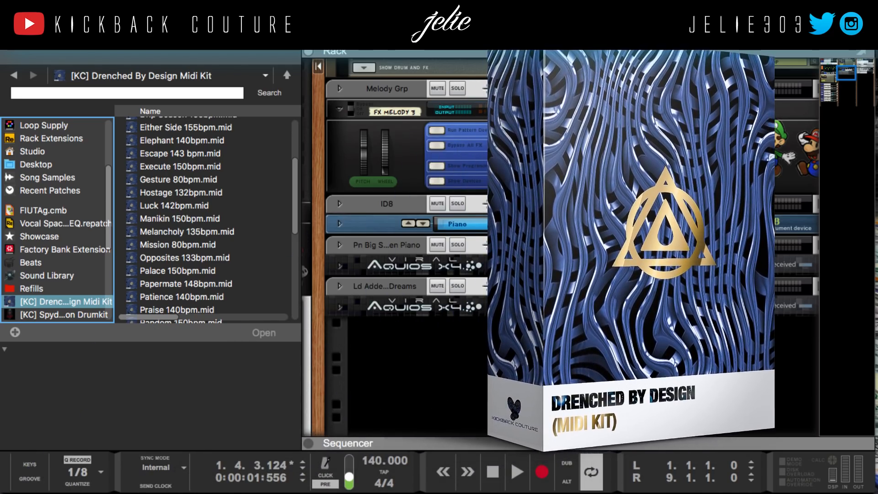
pyautogui.scroll(-10, 172, 251)
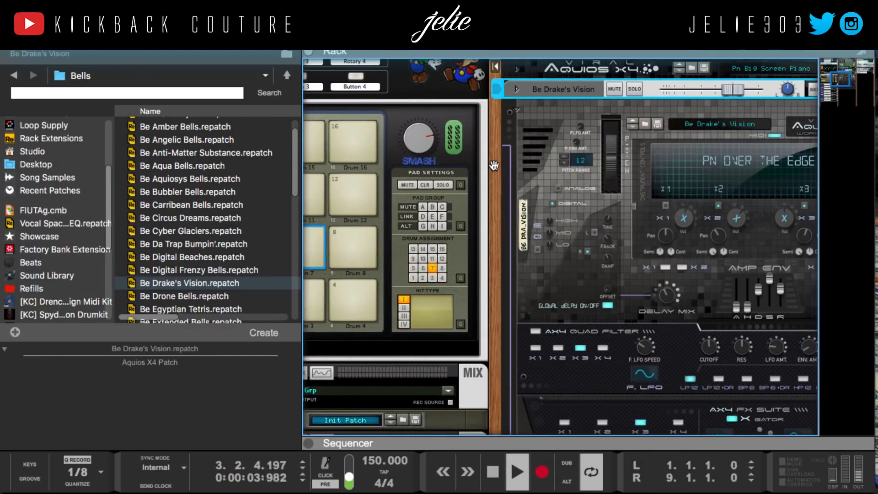
# Step: Hide the browser, set the output level of the Pn Big Screen Piano's Aquios X4 to 1.5 dB, and fold the device
pyautogui.press('F3')
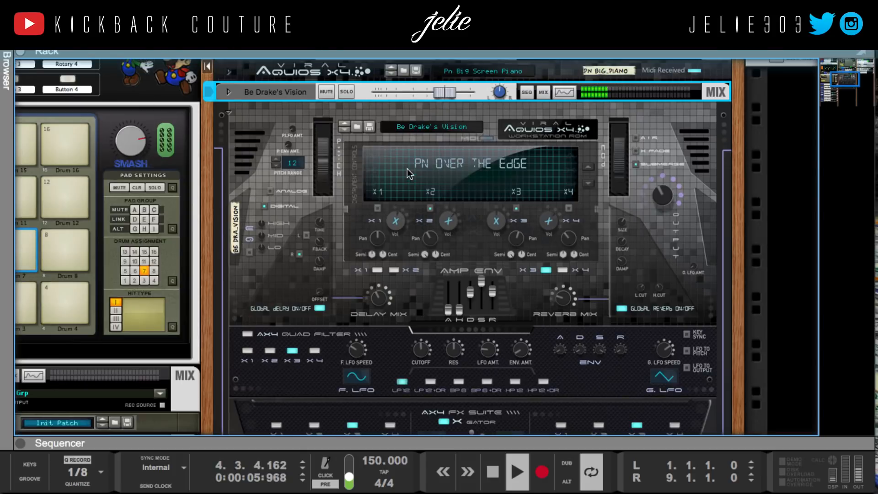
pyautogui.scroll(5, 407, 168)
pyautogui.click(228, 184)
pyautogui.scroll(-1, 638, 297)
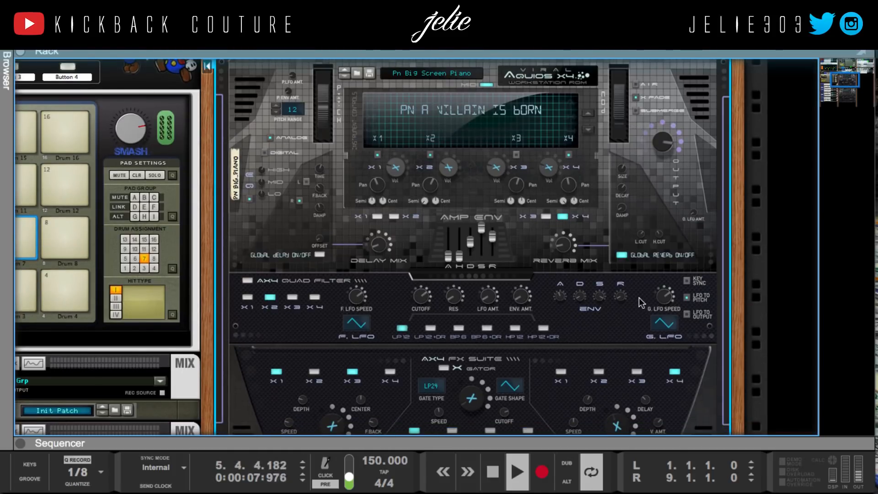
pyautogui.scroll(-5, 665, 223)
pyautogui.scroll(10, 664, 279)
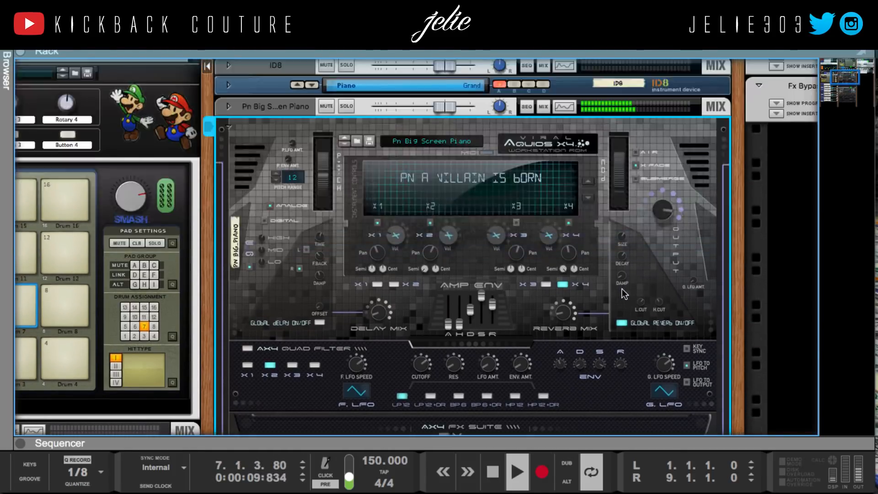
pyautogui.scroll(-1, 656, 333)
pyautogui.moveTo(666, 351); pyautogui.dragTo(643, 388)
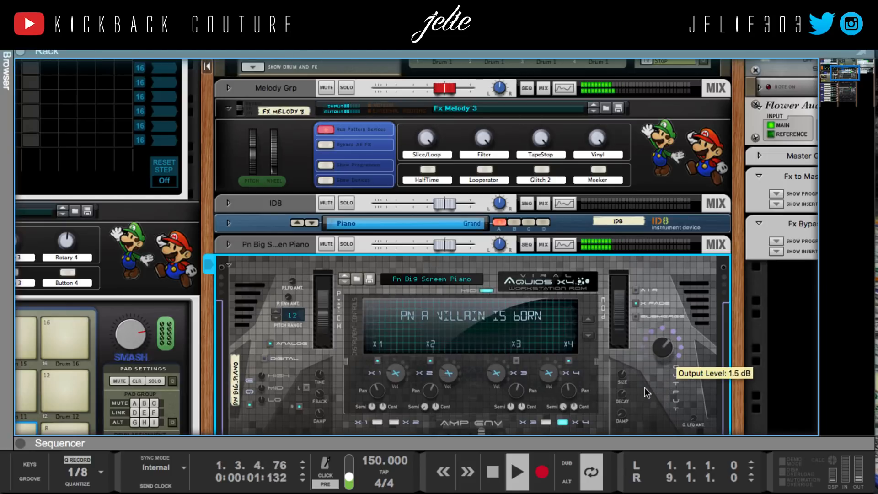
pyautogui.scroll(-2, 645, 352)
pyautogui.click(229, 187)
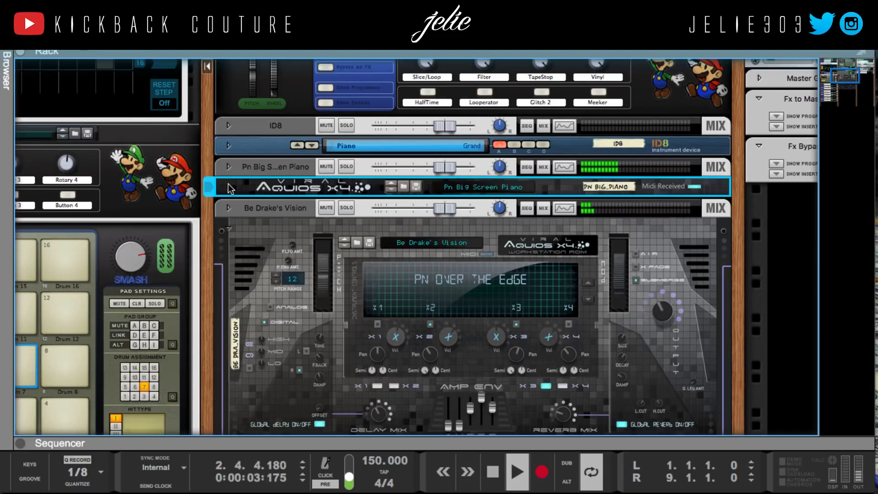
# Step: Set the Be Drake's Vision output level to -9.7 dB, fold the device, and enable the high-pass filter on its channel
pyautogui.moveTo(672, 314); pyautogui.dragTo(657, 303)
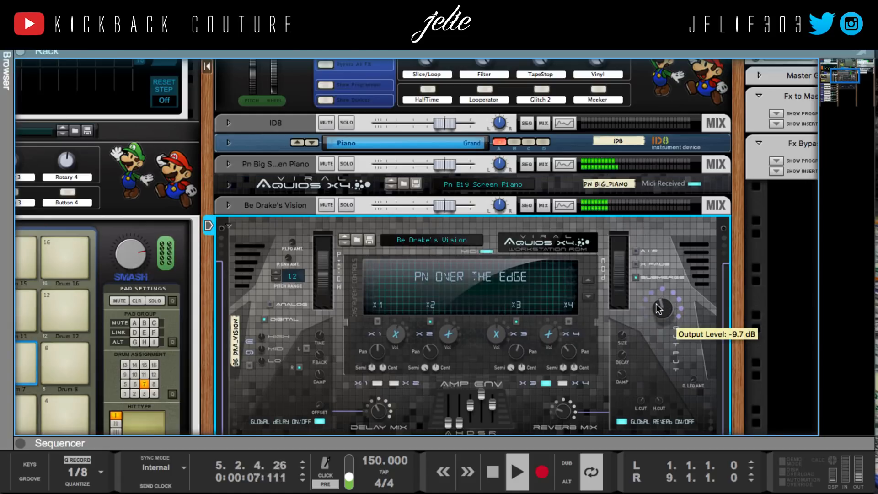
pyautogui.click(229, 226)
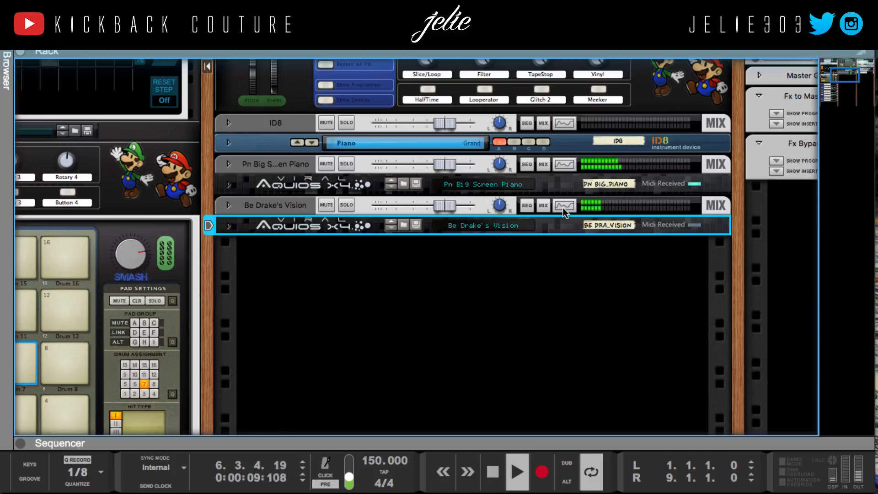
pyautogui.click(563, 207)
pyautogui.click(825, 70)
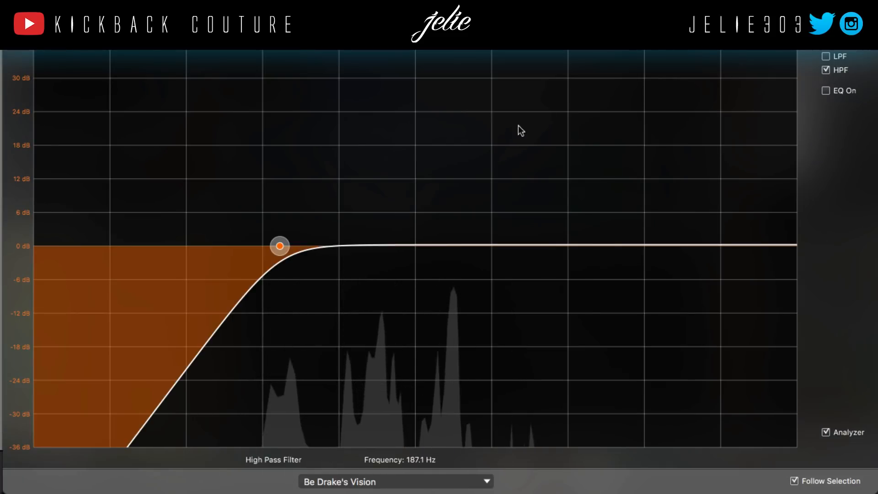
pyautogui.click(9, 24)
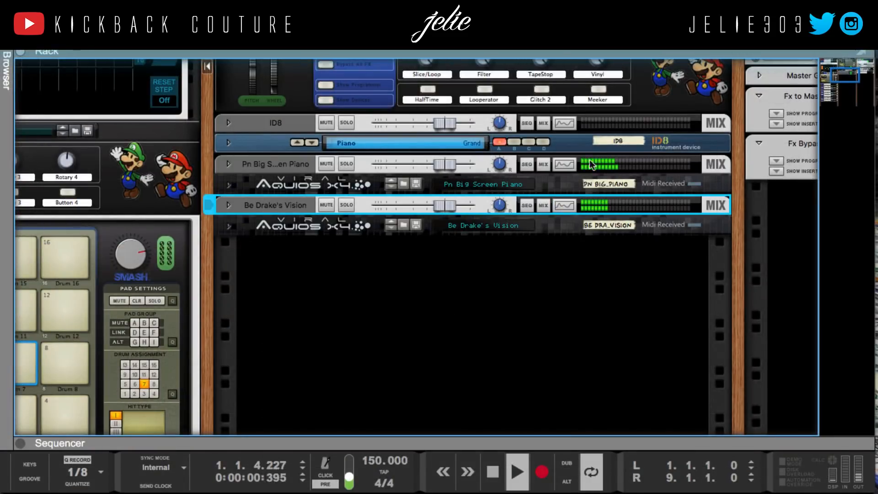
# Step: Enable the high-pass filter on the Pn Big Screen Piano channel and lower its cutoff frequency
pyautogui.click(564, 164)
pyautogui.click(825, 70)
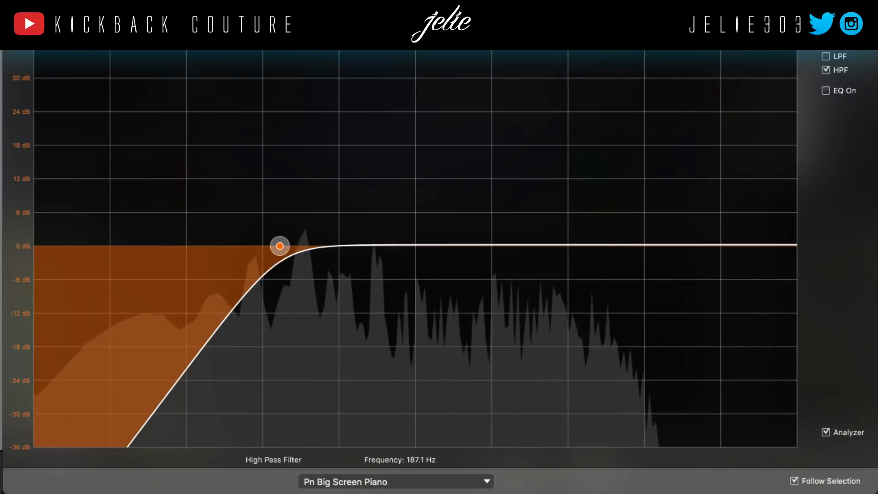
pyautogui.press('F2')
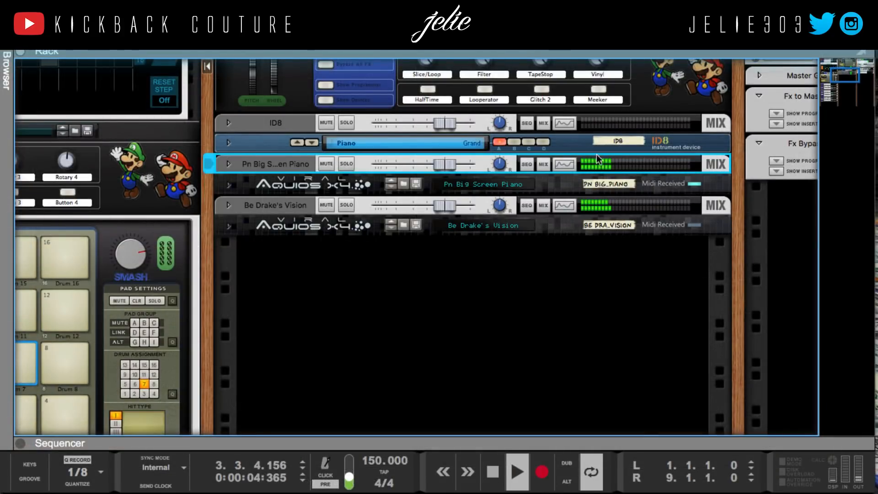
pyautogui.click(569, 161)
pyautogui.moveTo(279, 248); pyautogui.dragTo(237, 246)
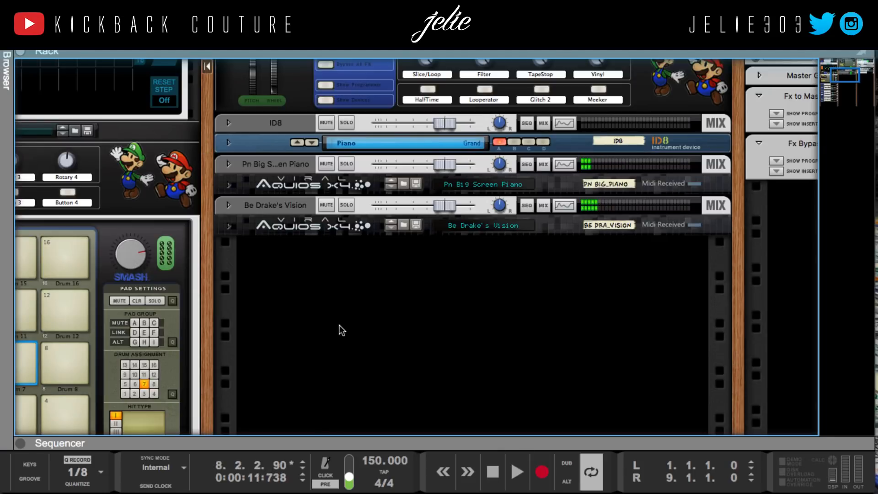
# Step: Turn on the HalfTime effect in the Fx Melody 3 Combinator and play back the melody
pyautogui.hscroll(-2, 352, 271)
pyautogui.click(455, 89)
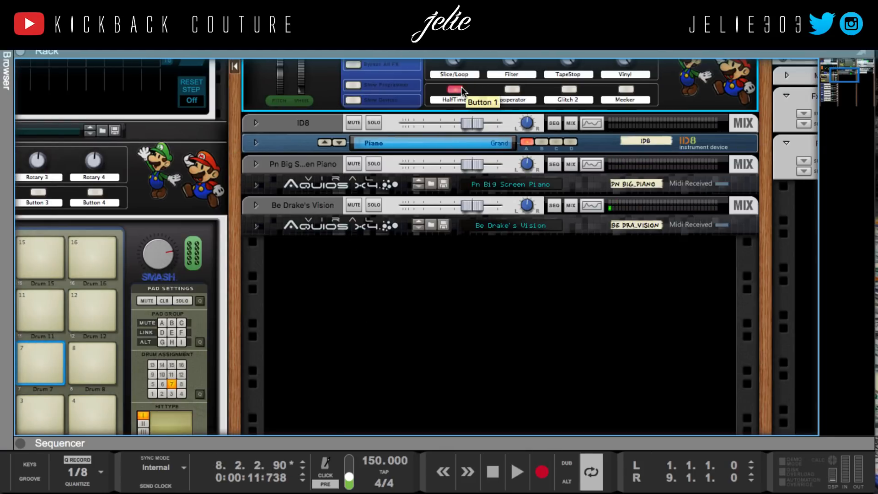
pyautogui.click(517, 472)
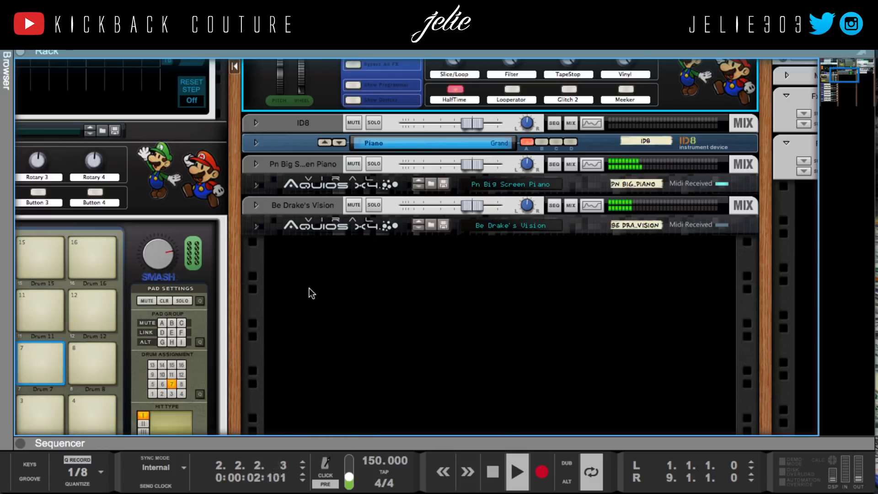
# Step: Look through the drum section of the rack, from the Drum Sequencer and Kong to the NN-XT sampler channels
pyautogui.hscroll(-10, 309, 286)
pyautogui.scroll(5, 303, 289)
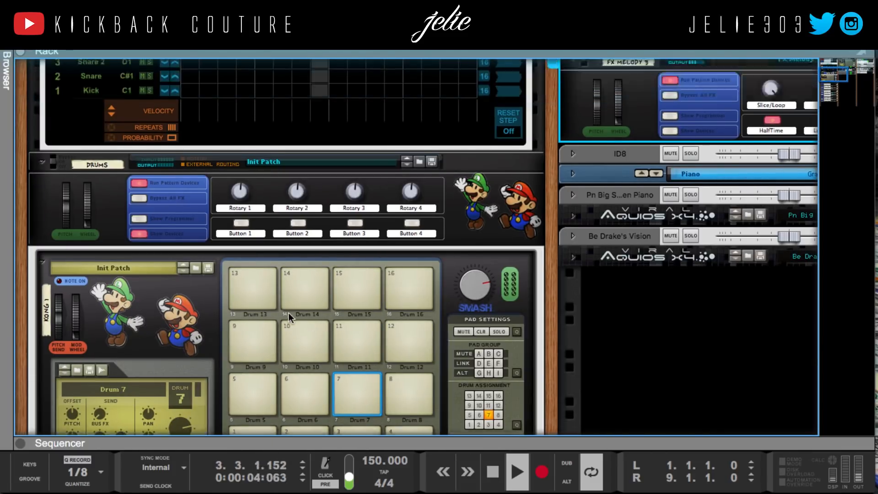
pyautogui.click(120, 350)
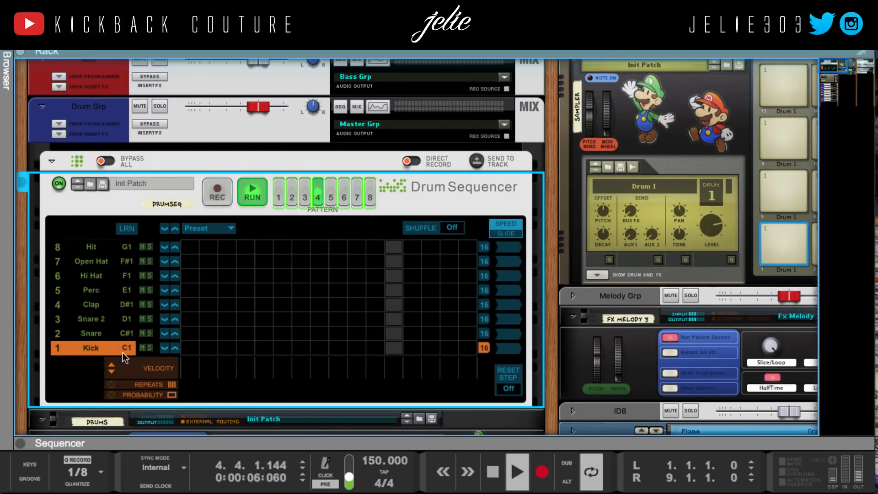
pyautogui.scroll(-15, 121, 352)
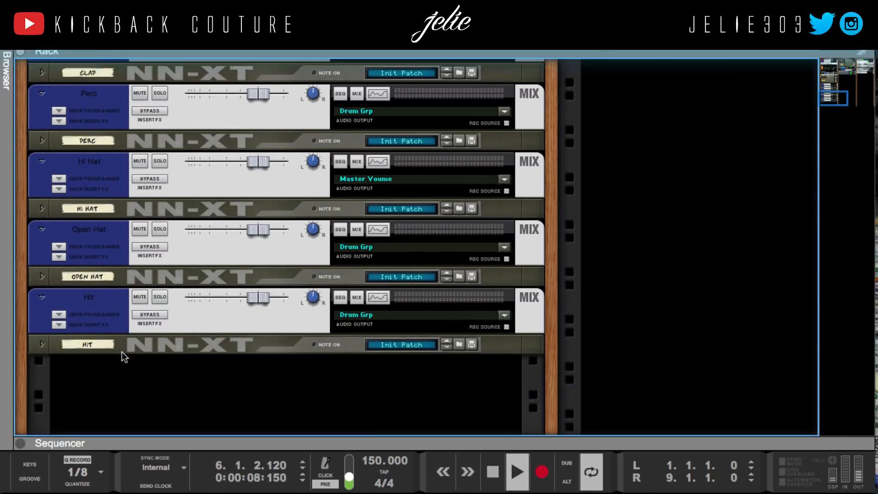
pyautogui.scroll(10, 122, 352)
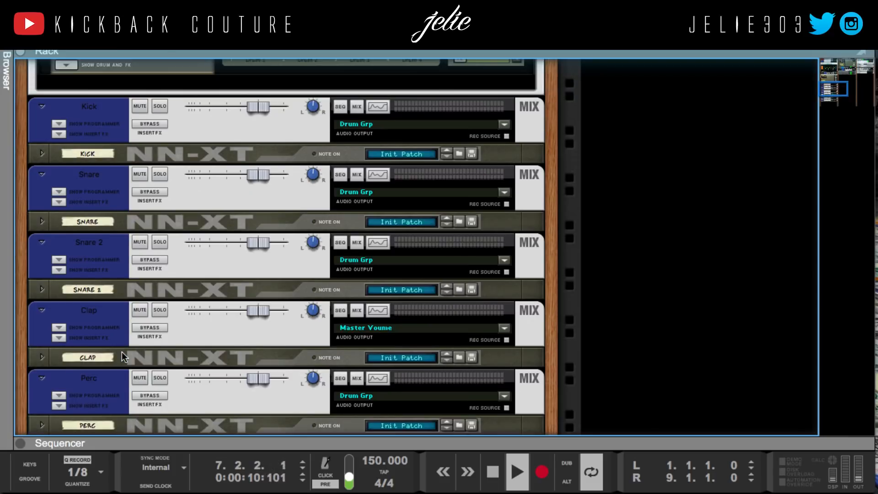
pyautogui.scroll(6, 122, 352)
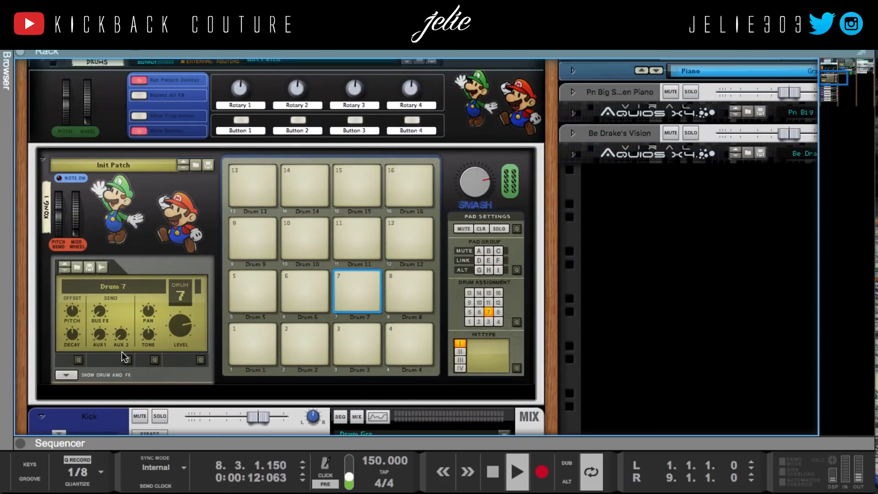
pyautogui.scroll(6, 122, 352)
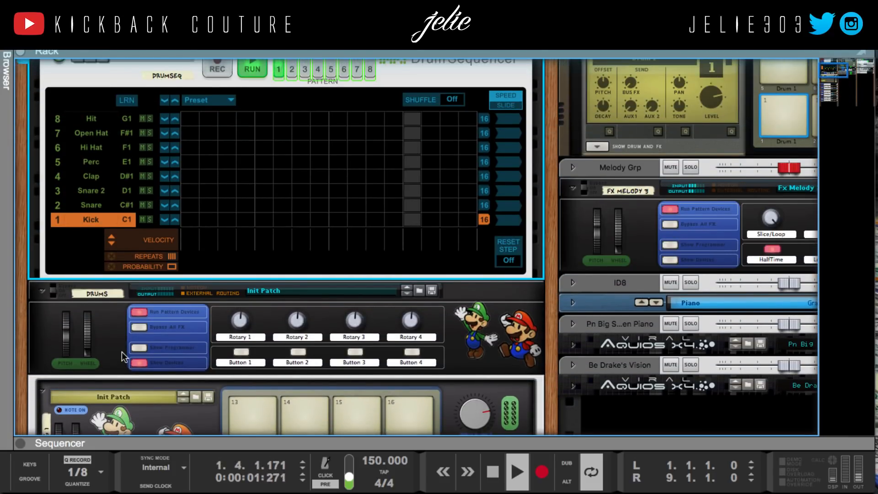
pyautogui.scroll(-10, 120, 352)
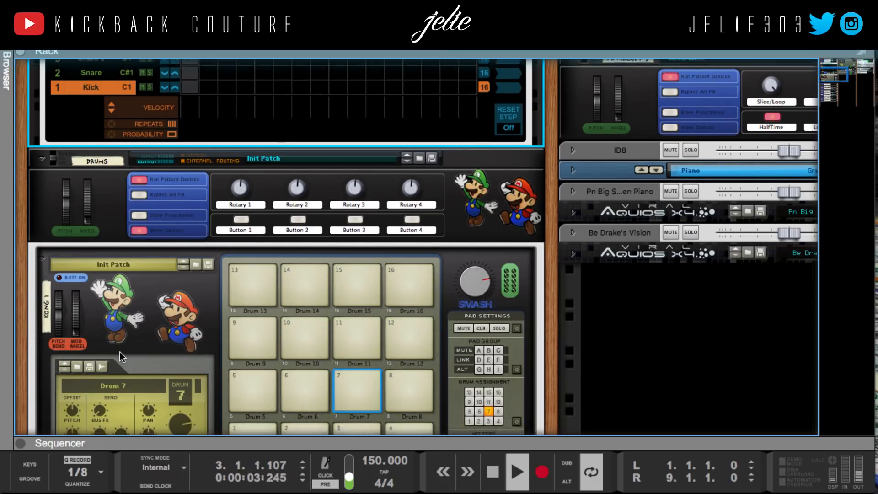
pyautogui.scroll(-15, 120, 351)
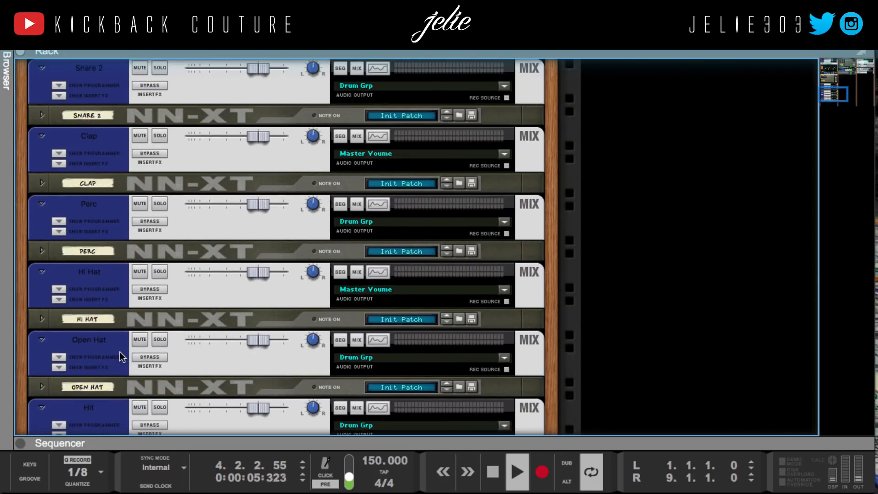
pyautogui.scroll(8, 120, 351)
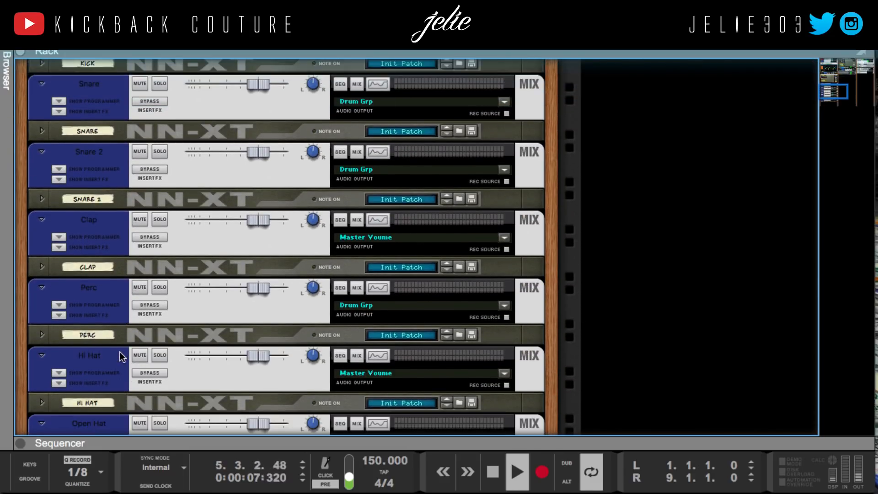
# Step: Hide the Drums Combinator's inner devices
pyautogui.scroll(10, 119, 352)
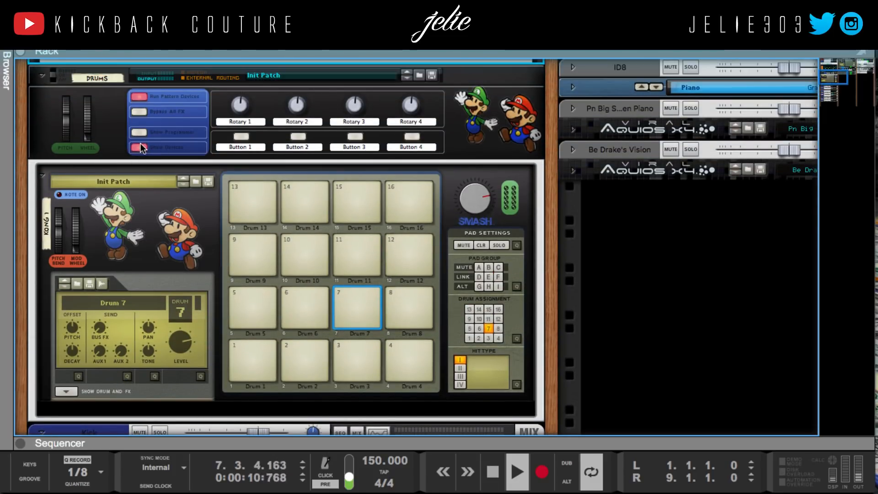
pyautogui.click(141, 147)
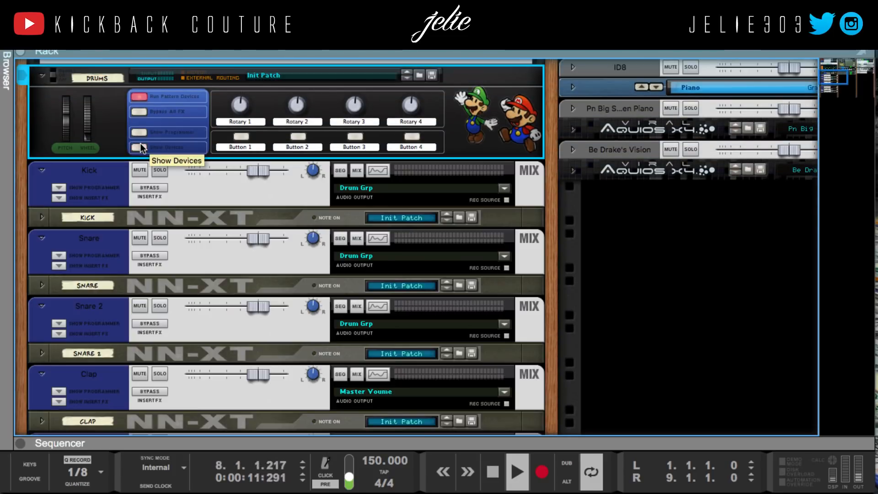
pyautogui.scroll(3, 134, 164)
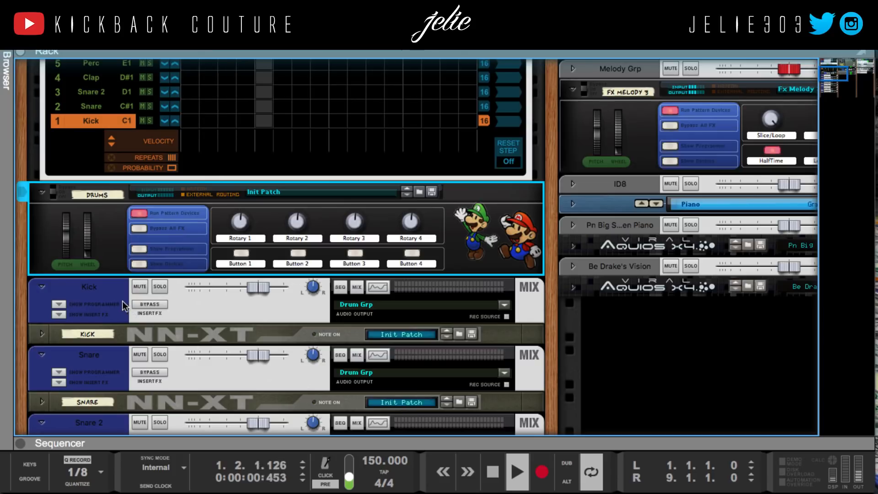
# Step: Unfold the Kick NN-XT to check its loaded sample, then fold it again
pyautogui.click(147, 341)
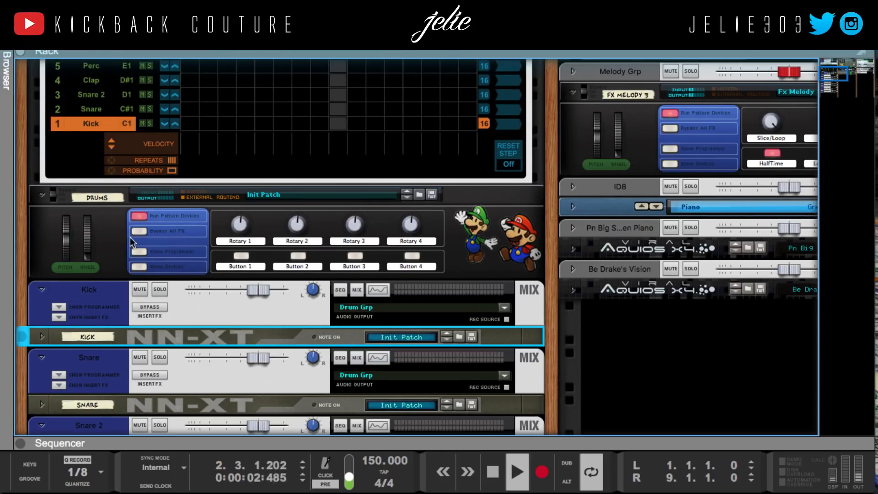
pyautogui.scroll(2, 135, 251)
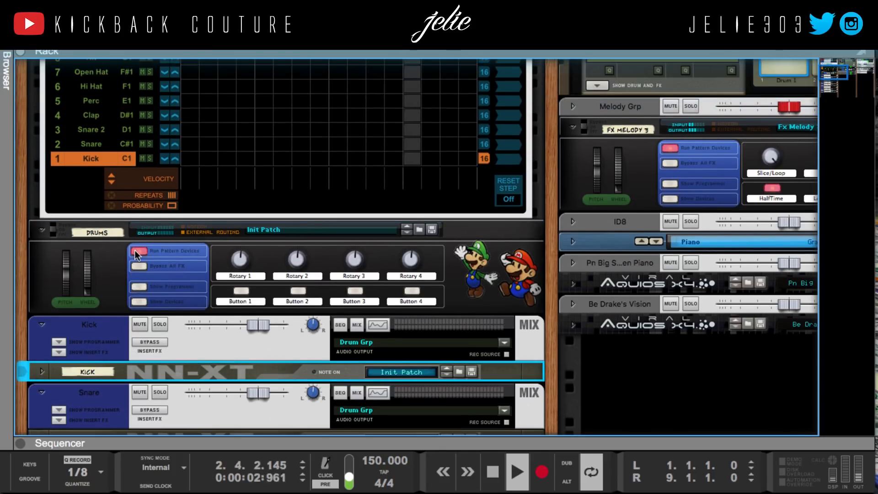
pyautogui.click(41, 371)
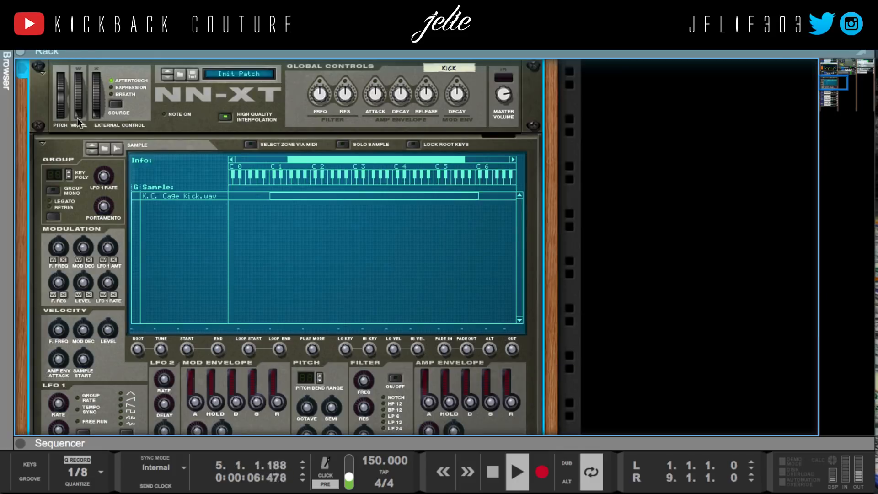
pyautogui.click(42, 97)
pyautogui.scroll(5, 123, 171)
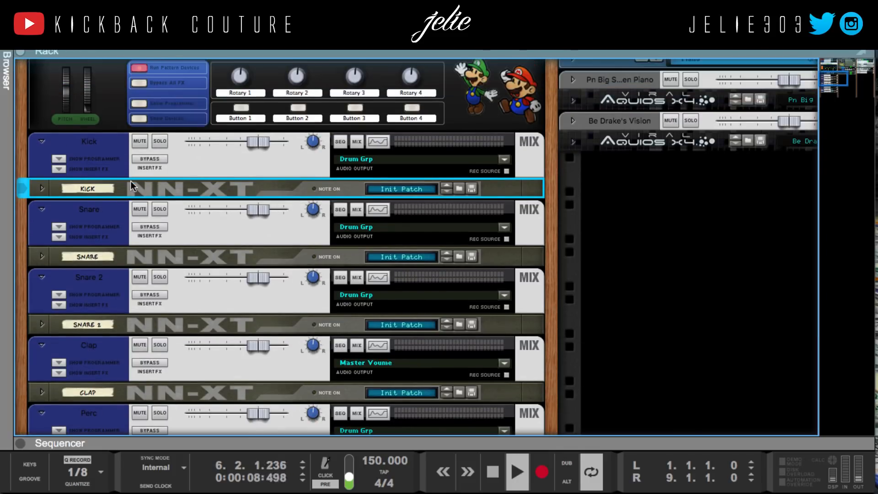
# Step: Stop playback and place a kick on step 1 of pattern 1 in the Drum Sequencer
pyautogui.scroll(12, 133, 180)
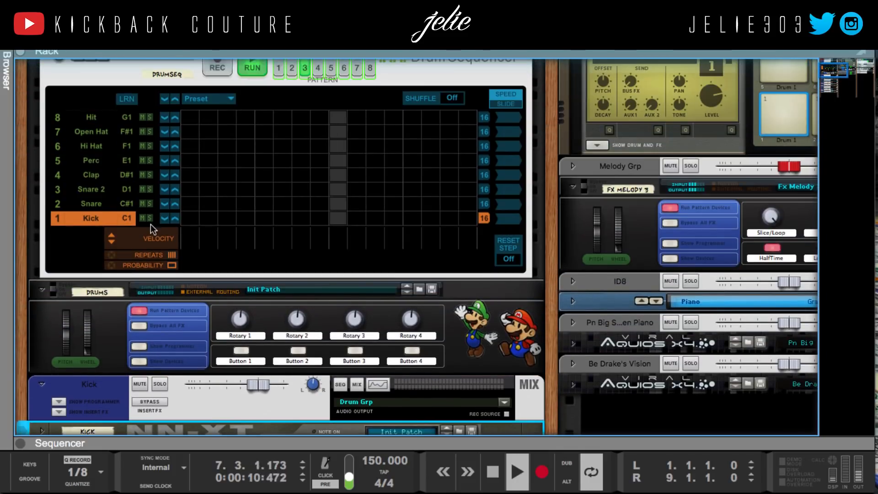
pyautogui.click(191, 218)
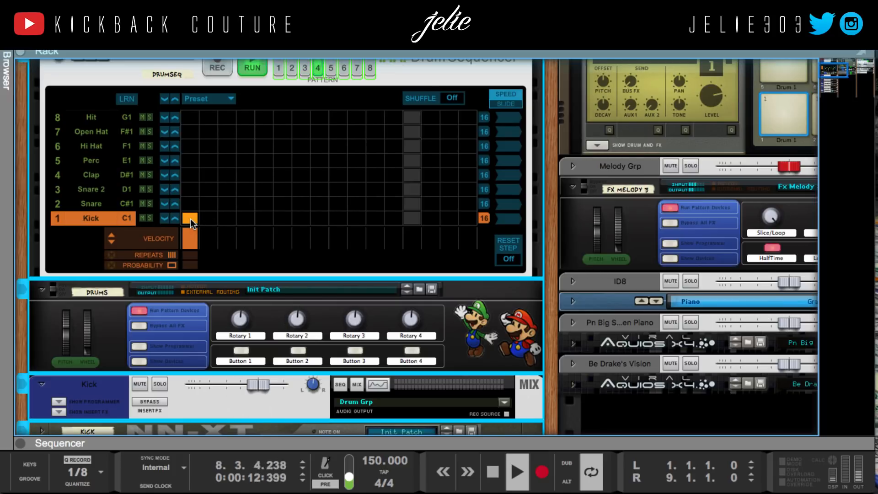
pyautogui.press('space')
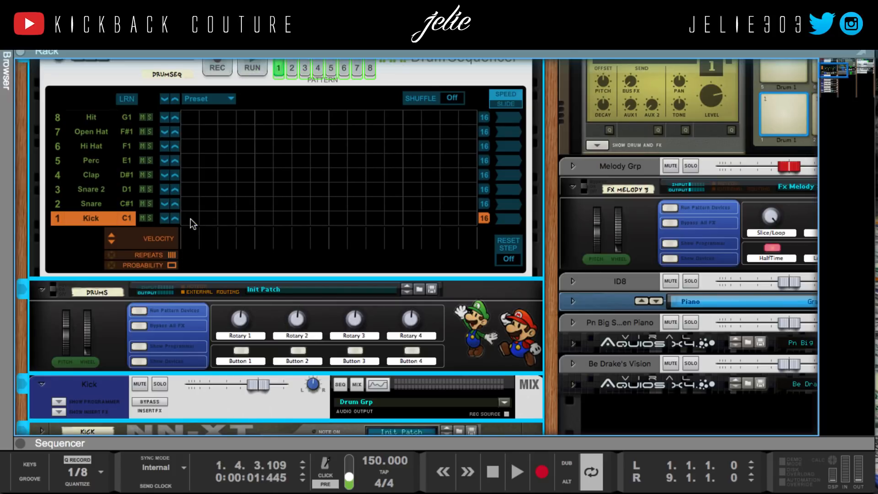
pyautogui.click(317, 69)
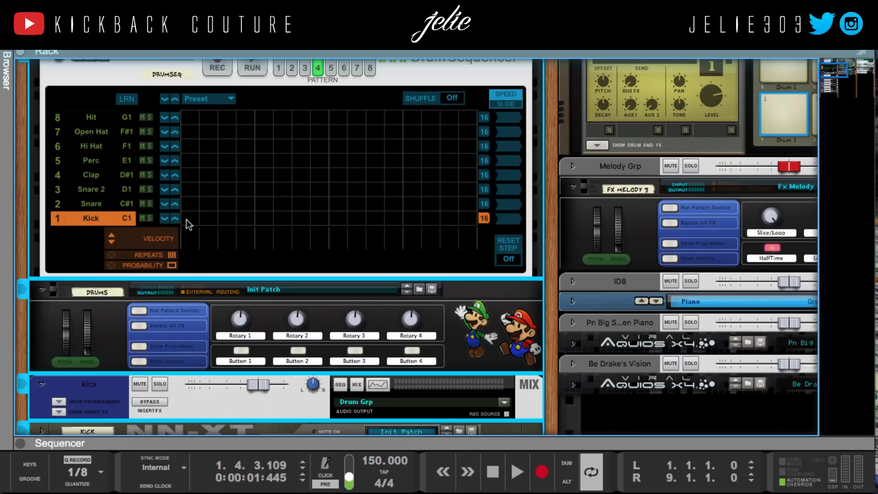
pyautogui.click(277, 68)
pyautogui.click(191, 219)
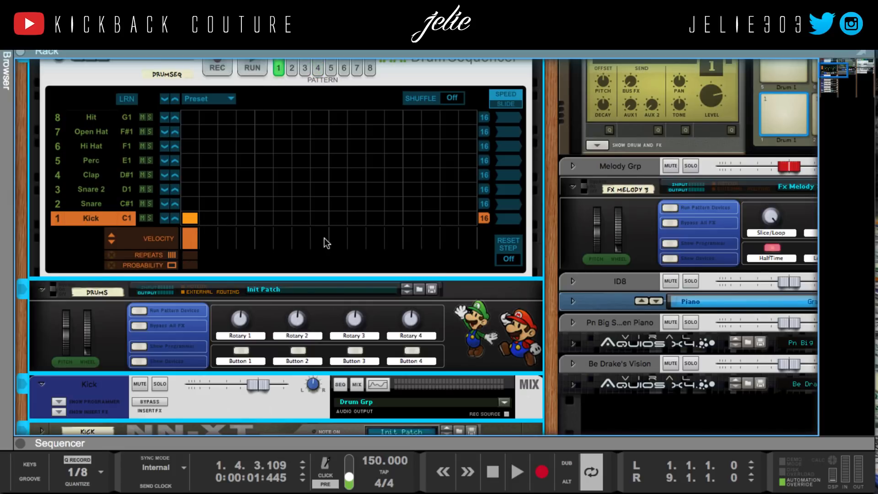
# Step: Add kicks on steps 7 and 11 of pattern 1 and play back the beat
pyautogui.scroll(3, 324, 238)
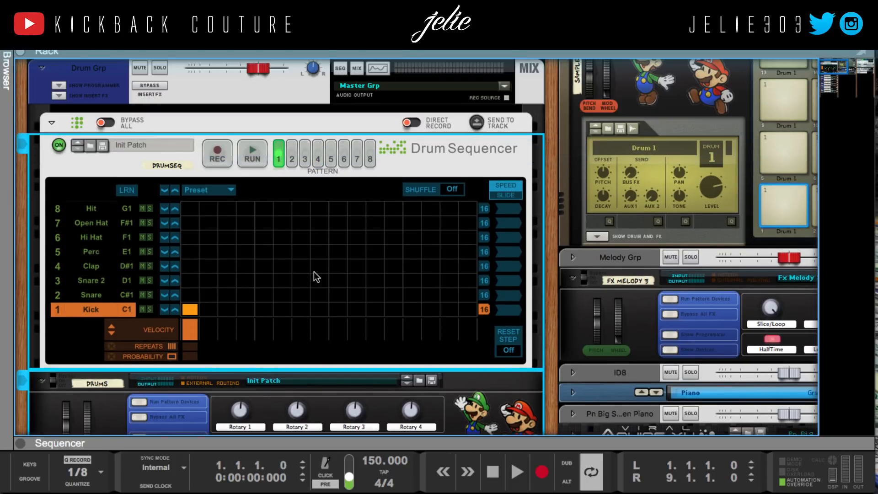
pyautogui.press('space')
pyautogui.press('space')
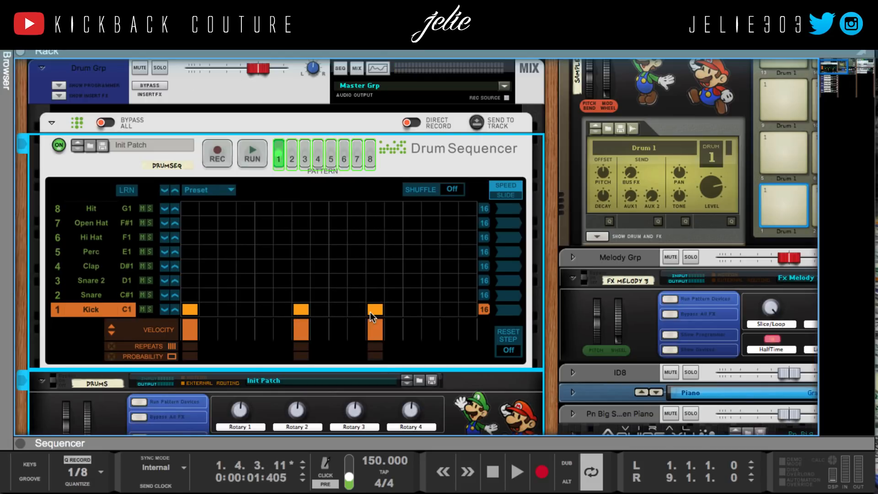
pyautogui.press('space')
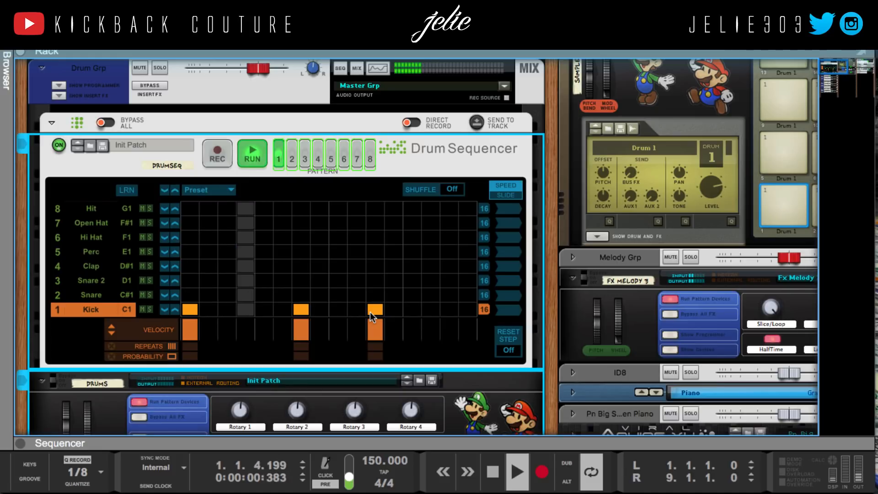
pyautogui.press('space')
# Step: Move pattern 1's kick from step 11 to step 13 and play back the beat
pyautogui.click(374, 309)
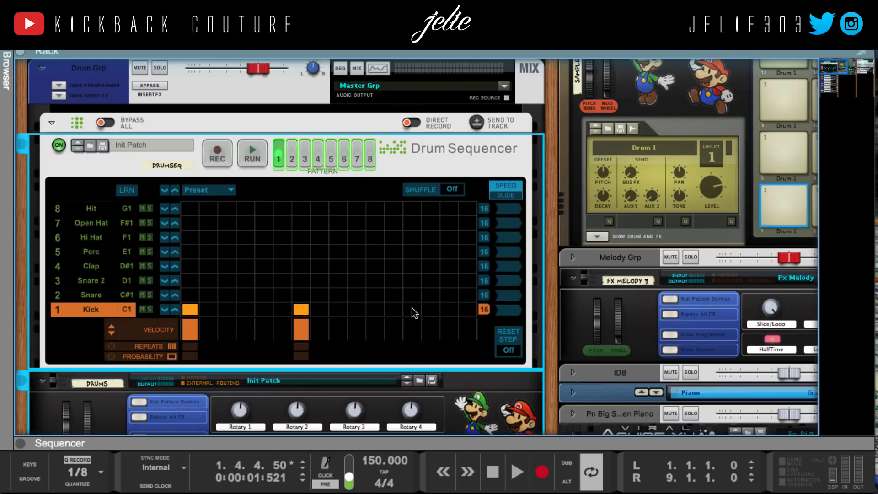
pyautogui.click(412, 309)
pyautogui.press('space')
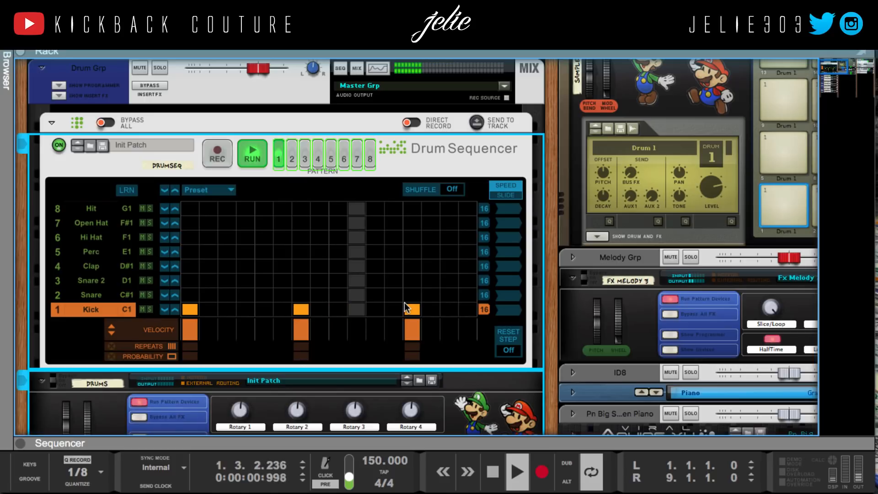
pyautogui.press('space')
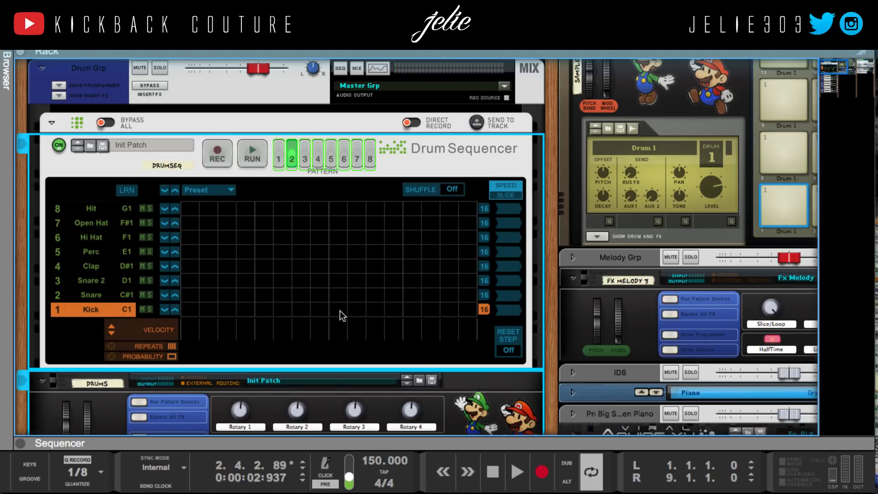
# Step: Place kicks on steps 11 and 13 of pattern 2 and play back the beat
pyautogui.click(369, 311)
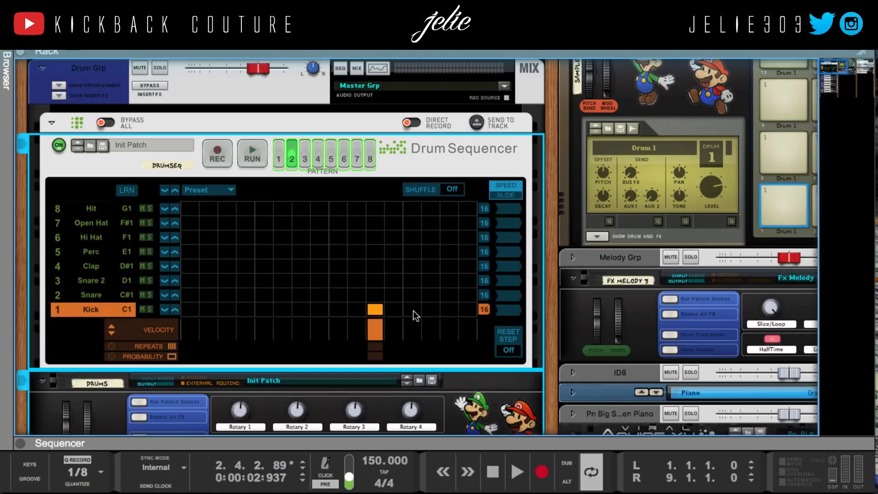
pyautogui.click(412, 310)
pyautogui.press('space')
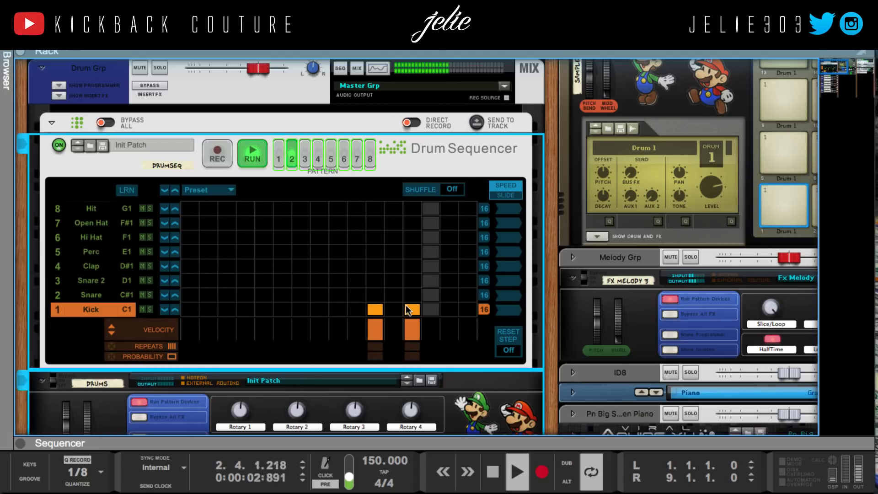
pyautogui.press('space')
# Step: Move pattern 2's two kicks to steps 14 and 16
pyautogui.click(292, 158)
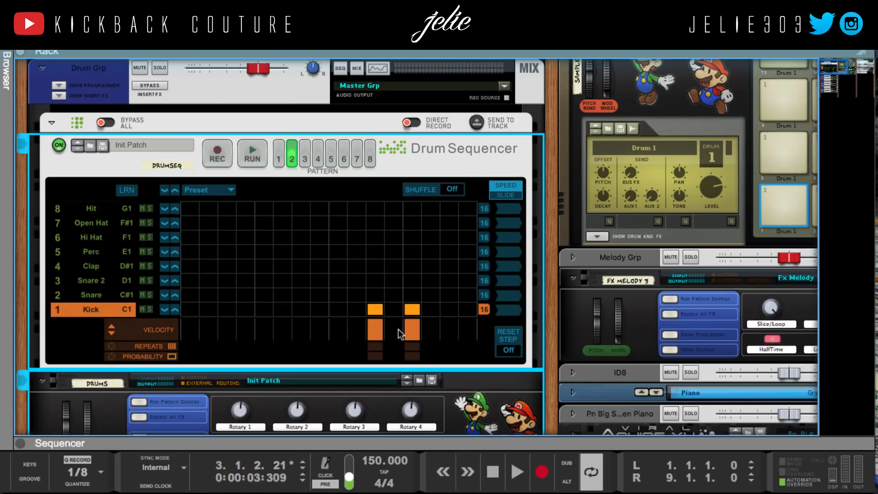
pyautogui.click(435, 310)
pyautogui.click(463, 310)
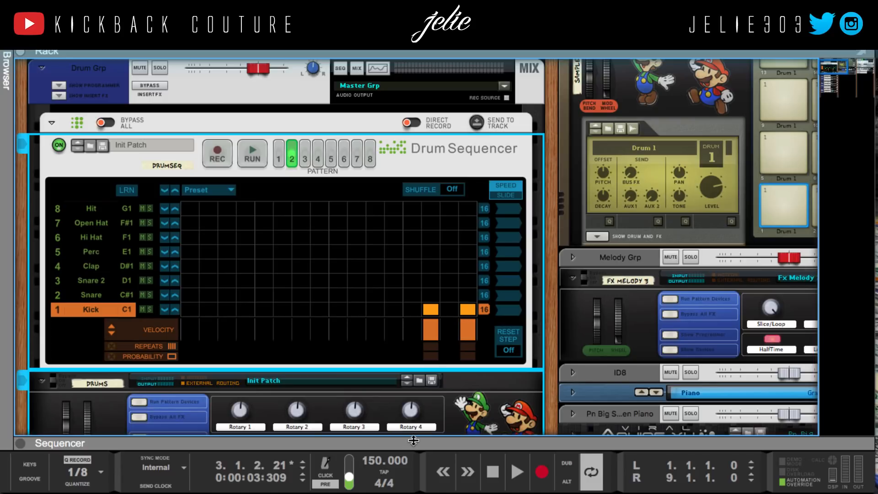
# Step: Examine the pattern clips on the DrumSeq track in the arrangement, then return to the rack
pyautogui.moveTo(413, 440); pyautogui.dragTo(393, 59)
pyautogui.scroll(-3, 322, 239)
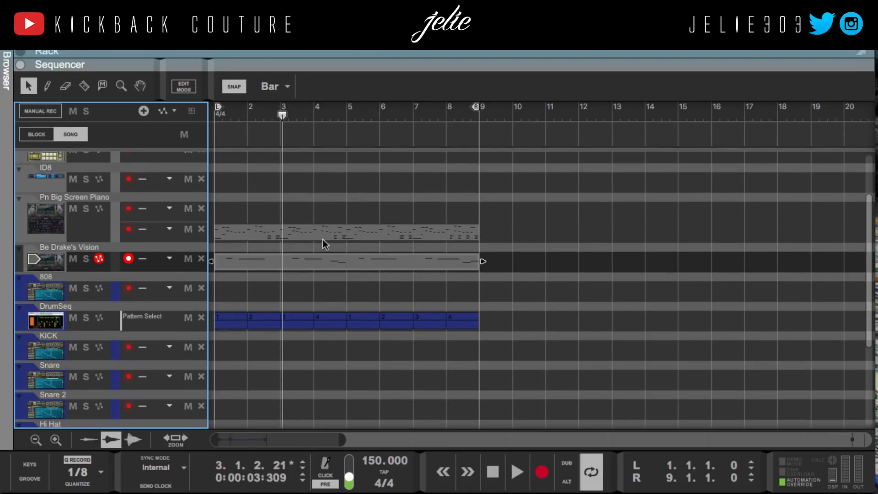
pyautogui.click(364, 297)
pyautogui.moveTo(486, 281); pyautogui.dragTo(437, 326)
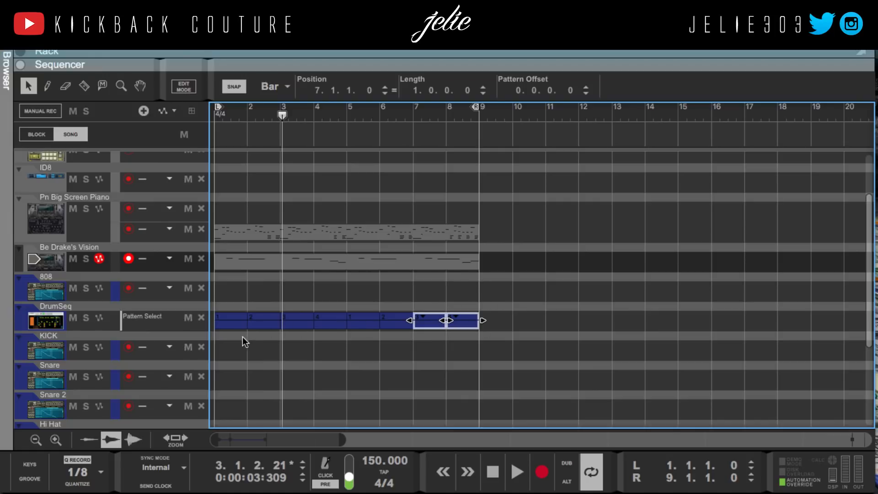
pyautogui.moveTo(243, 341); pyautogui.dragTo(338, 339)
pyautogui.click(339, 339)
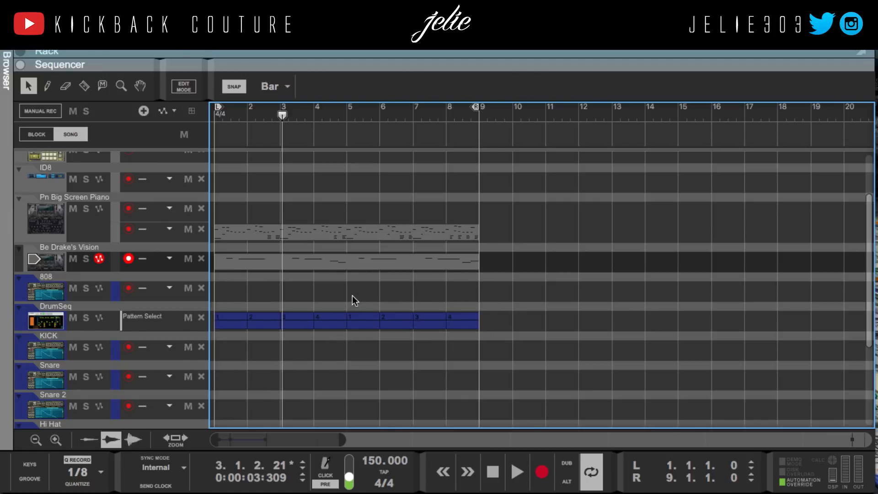
pyautogui.moveTo(352, 297); pyautogui.dragTo(358, 339)
pyautogui.press('F6')
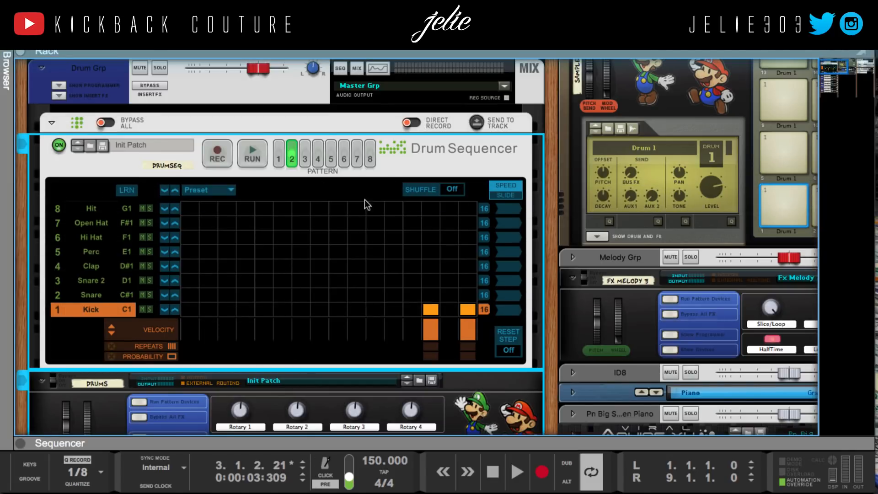
# Step: Try a speed of x 0.5 for the Kick lane in pattern 1 and play back the beat
pyautogui.click(280, 159)
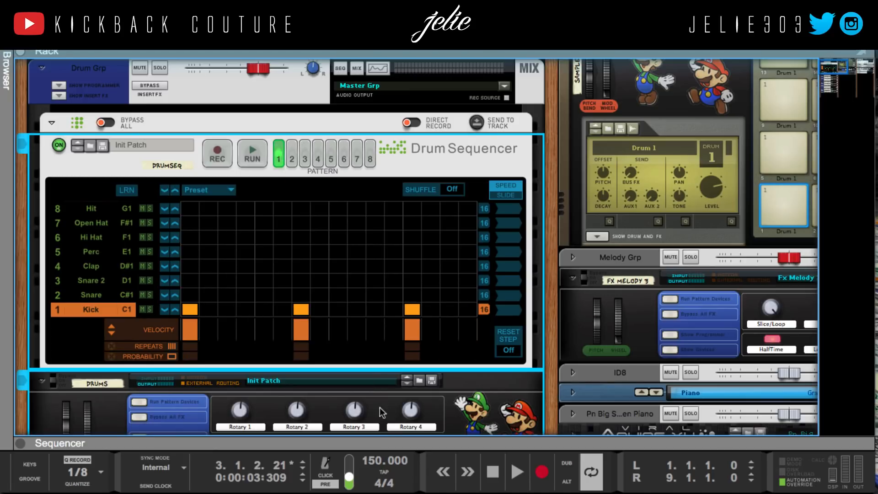
pyautogui.click(511, 185)
pyautogui.click(512, 189)
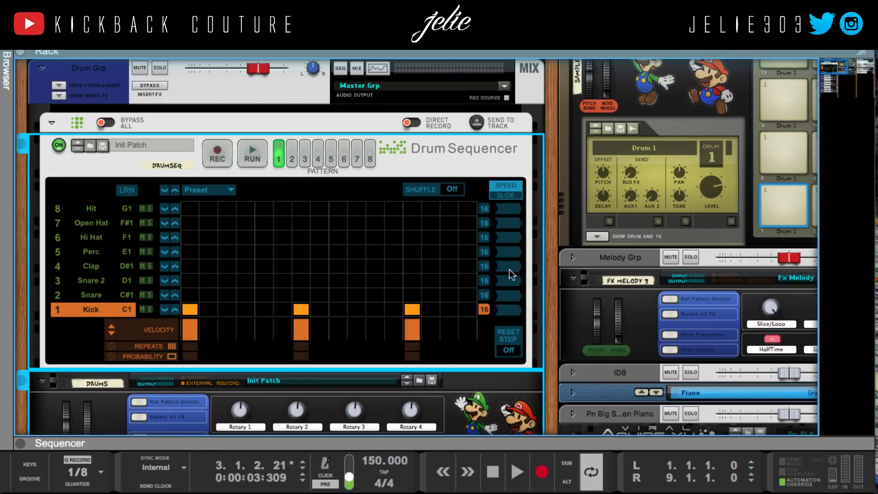
pyautogui.click(511, 309)
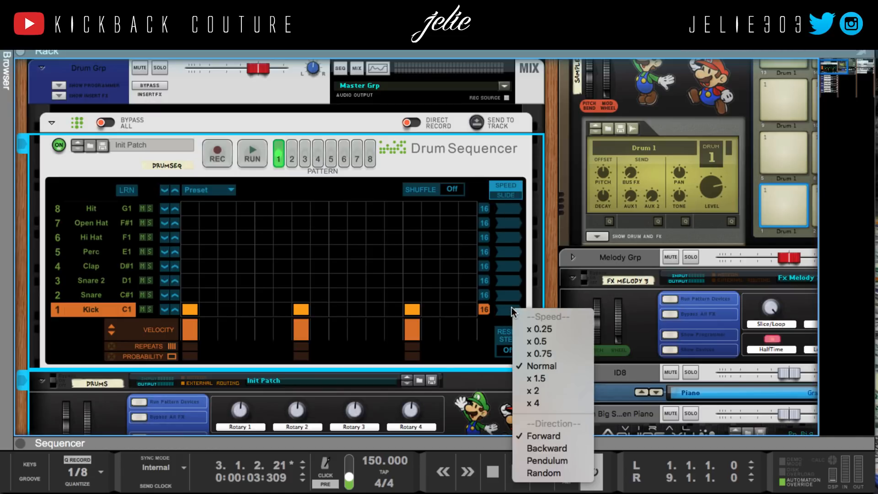
pyautogui.click(532, 341)
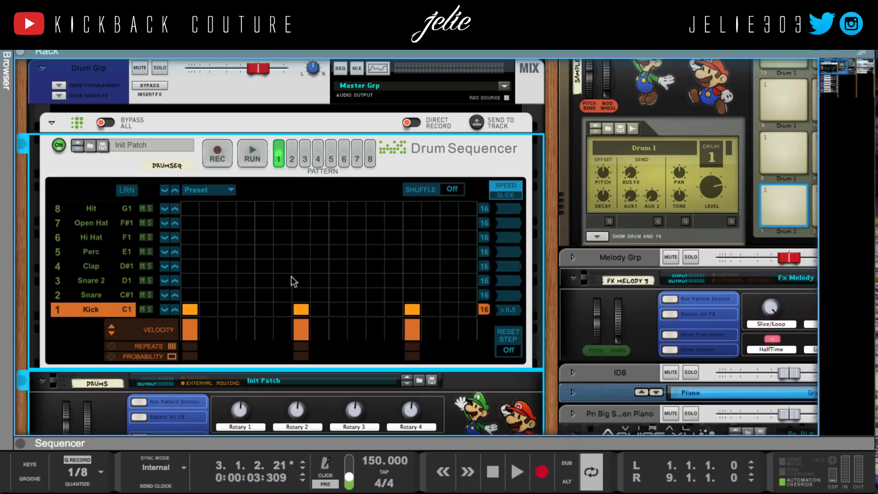
pyautogui.press('space')
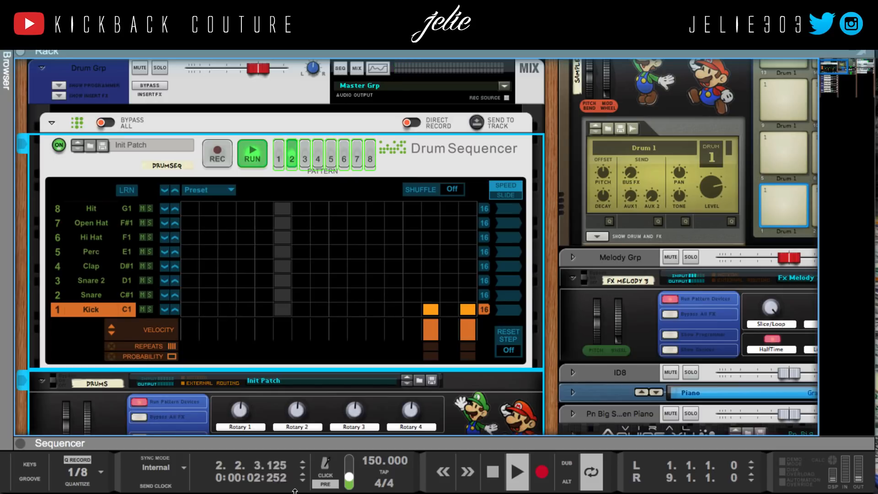
pyautogui.press('space')
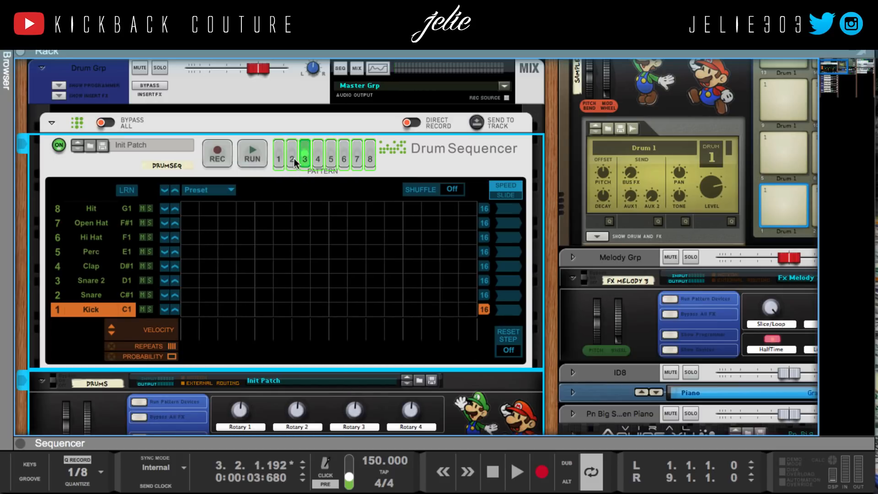
# Step: Set the Kick lane's speed in pattern 1 back to Normal and play back the beat
pyautogui.click(278, 158)
pyautogui.click(510, 310)
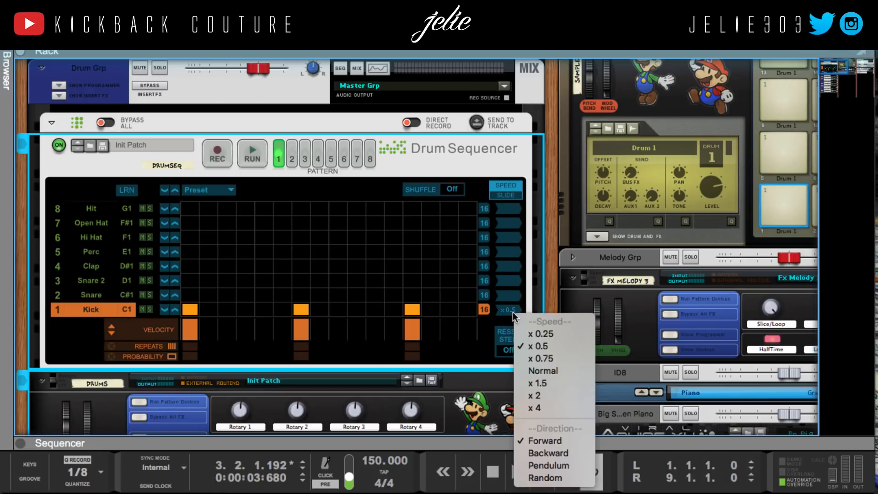
pyautogui.click(537, 371)
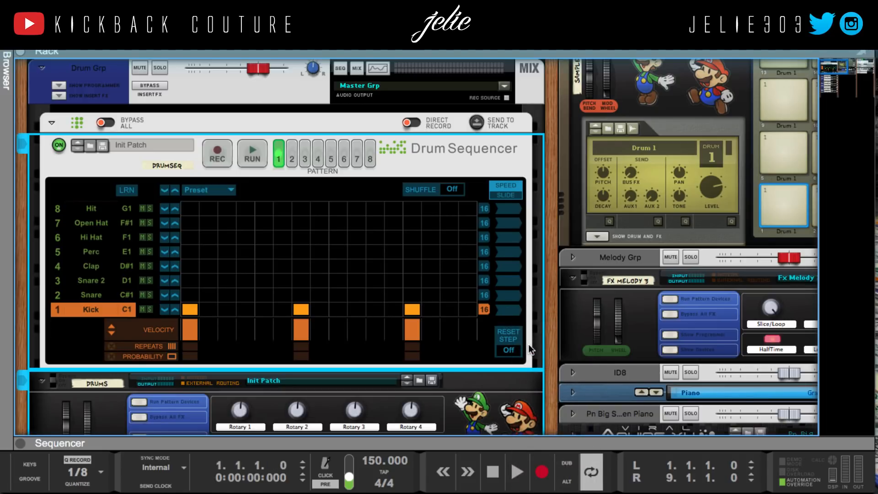
pyautogui.press('space')
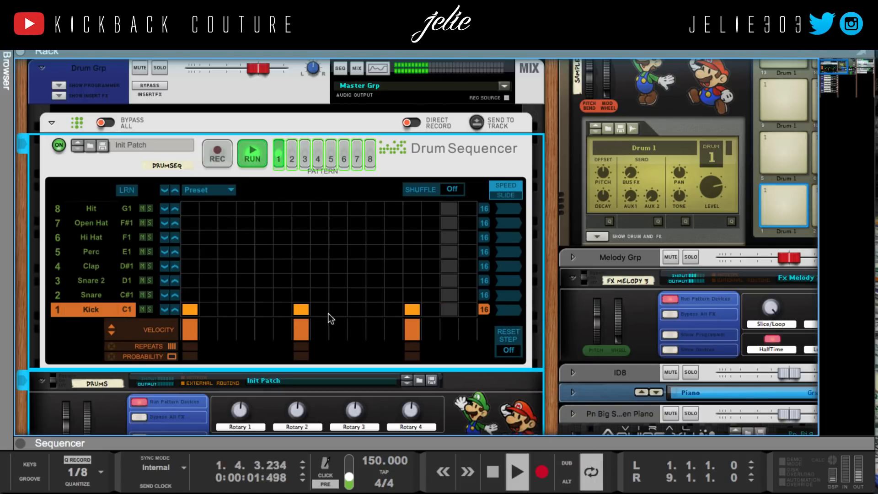
pyautogui.press('space')
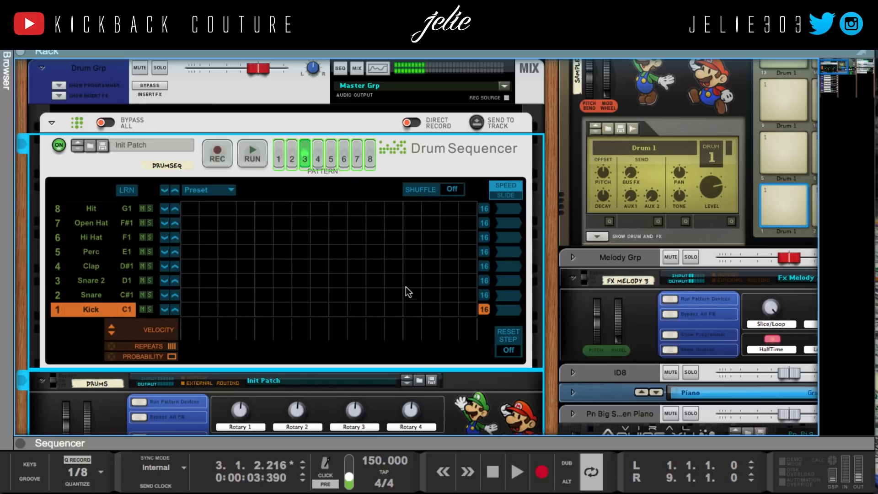
# Step: Move pattern 2's kicks to steps 13 and 15, both at full velocity
pyautogui.click(292, 160)
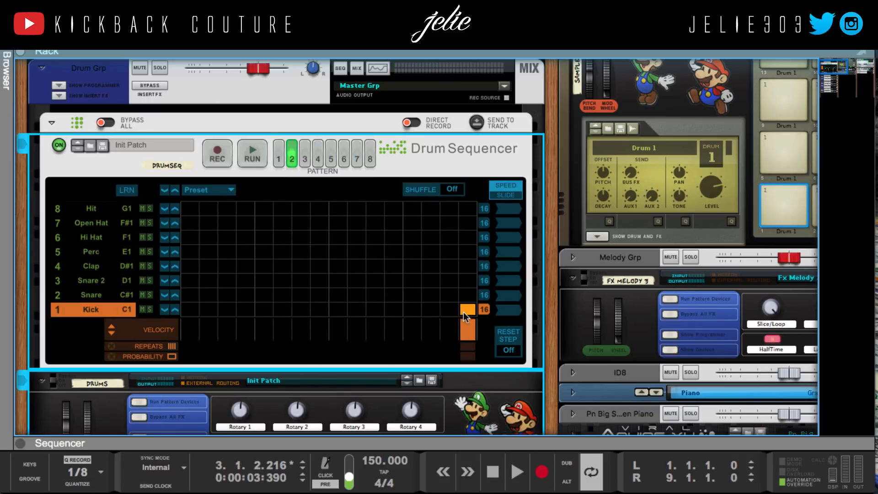
pyautogui.click(449, 309)
pyautogui.click(424, 309)
pyautogui.click(423, 308)
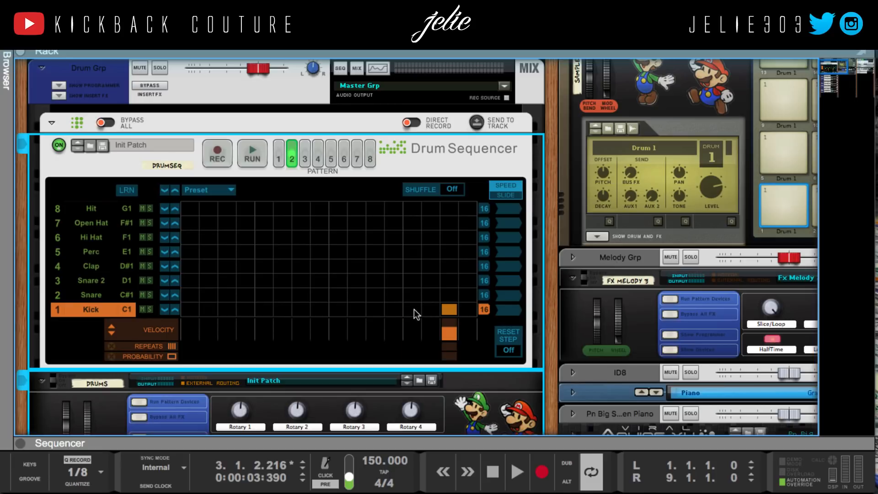
pyautogui.click(413, 309)
pyautogui.moveTo(410, 314); pyautogui.dragTo(410, 311)
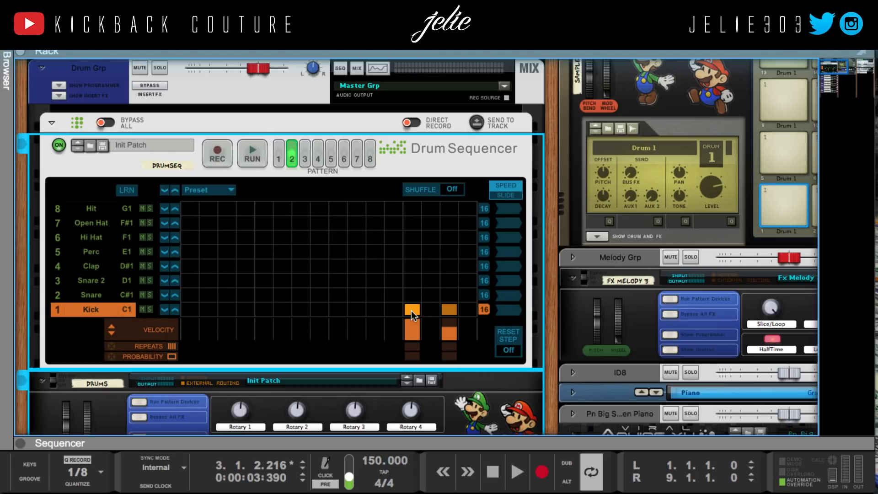
pyautogui.click(448, 309)
pyautogui.click(449, 310)
# Step: Add a kick on step 15 of pattern 1 and compare the pattern with pattern 2
pyautogui.click(277, 161)
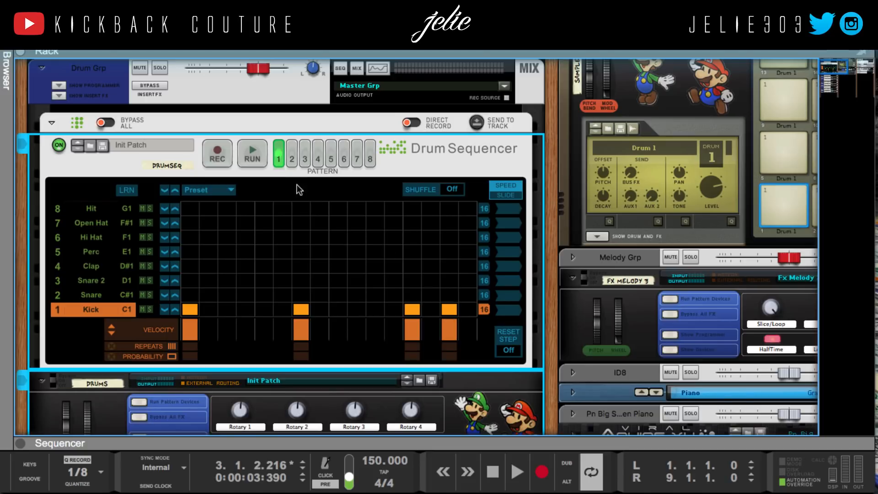
pyautogui.click(291, 160)
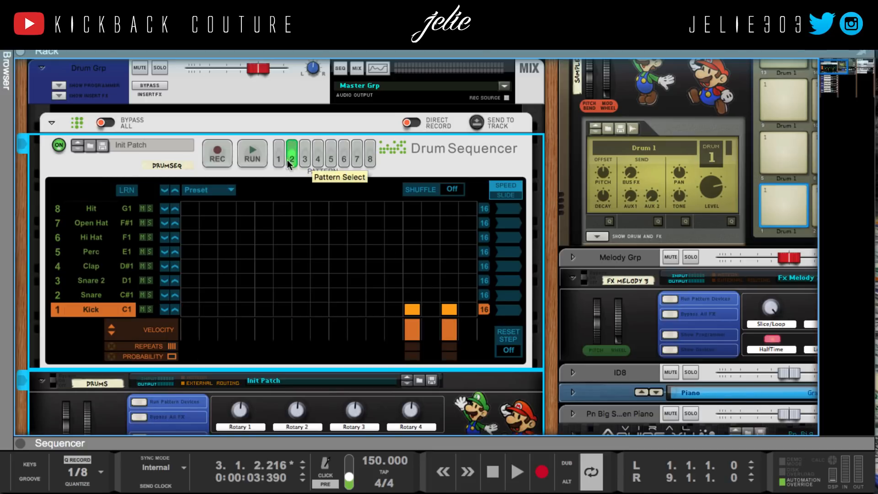
pyautogui.click(277, 160)
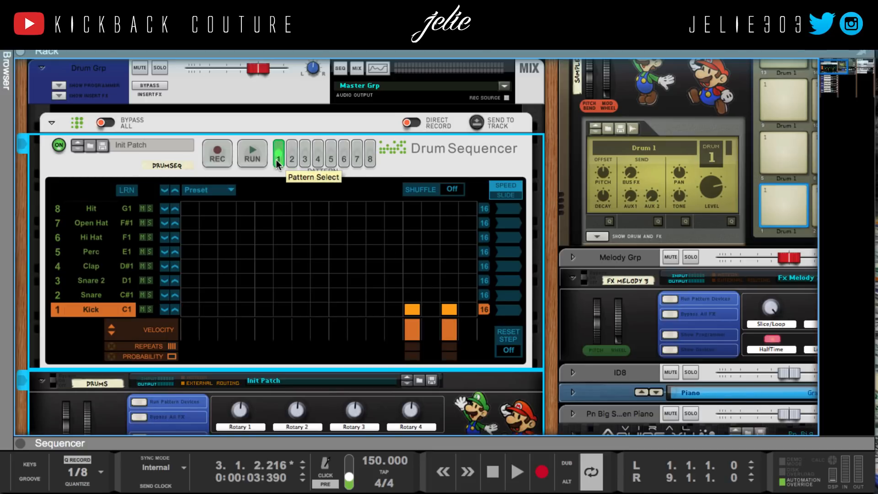
# Step: Program kicks on steps 1, 7, 13 and 15 of pattern 3 and on step 13 of pattern 4
pyautogui.click(305, 160)
pyautogui.click(189, 310)
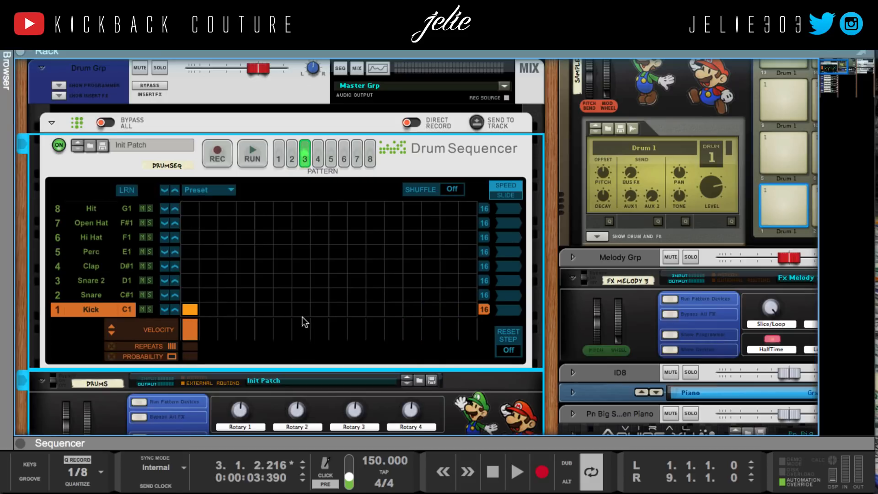
pyautogui.click(304, 310)
pyautogui.click(417, 311)
pyautogui.click(445, 310)
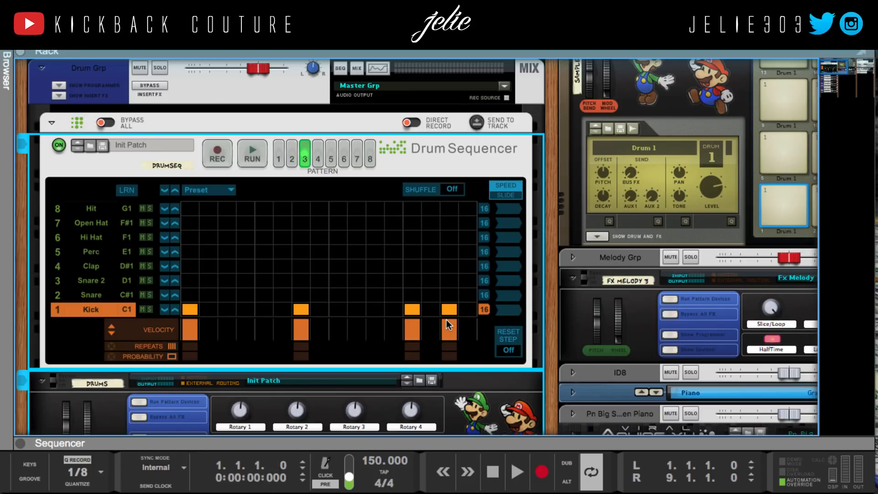
pyautogui.press('space')
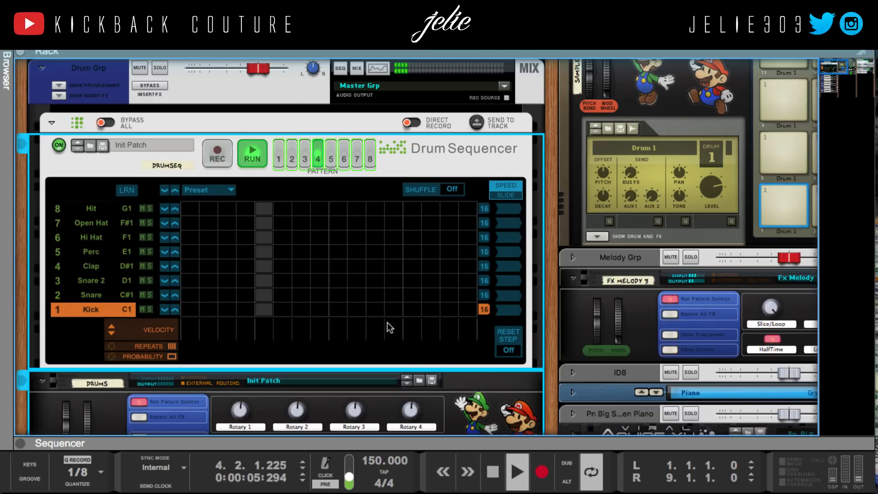
pyautogui.click(415, 312)
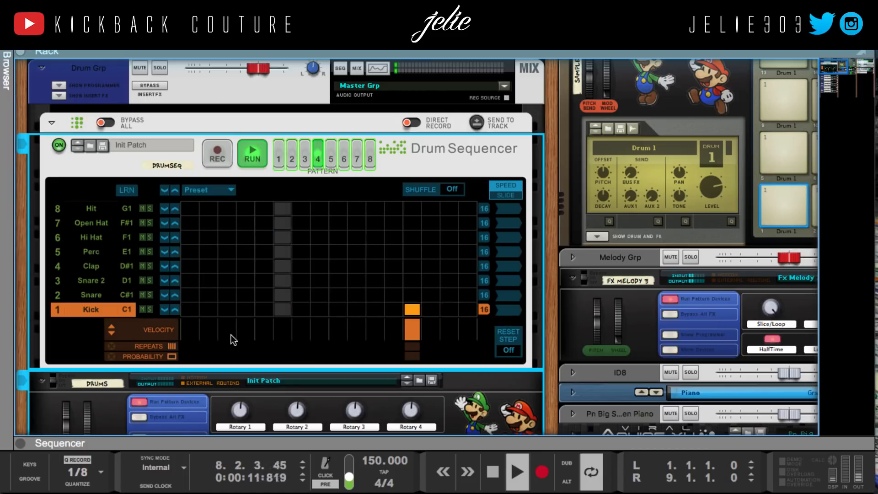
# Step: Add a Snare hit on step 9 of patterns 1 to 4 during playback
pyautogui.click(342, 291)
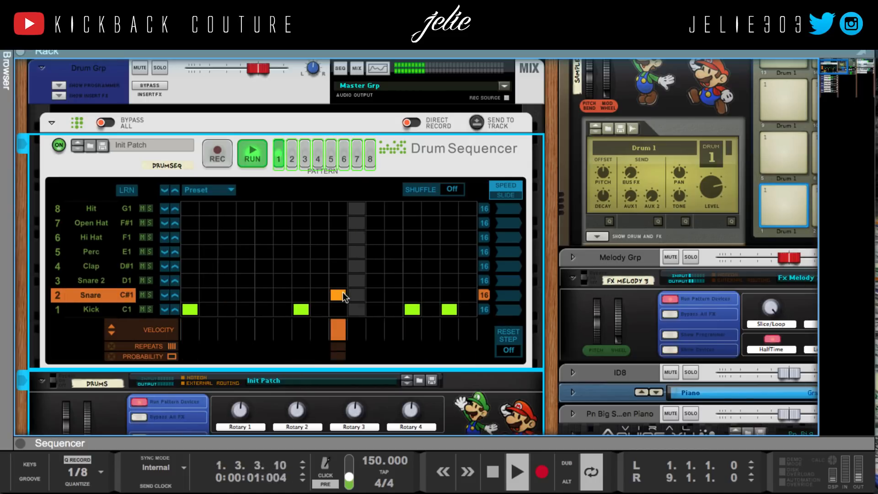
pyautogui.click(342, 292)
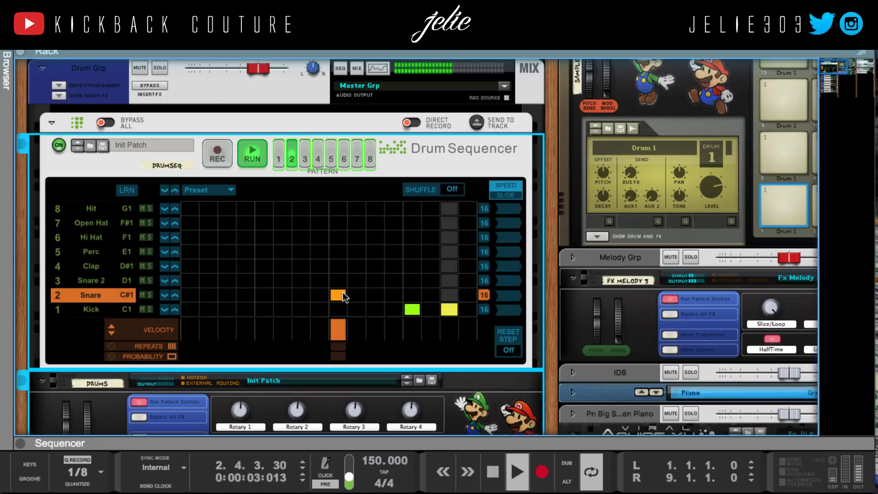
pyautogui.click(342, 291)
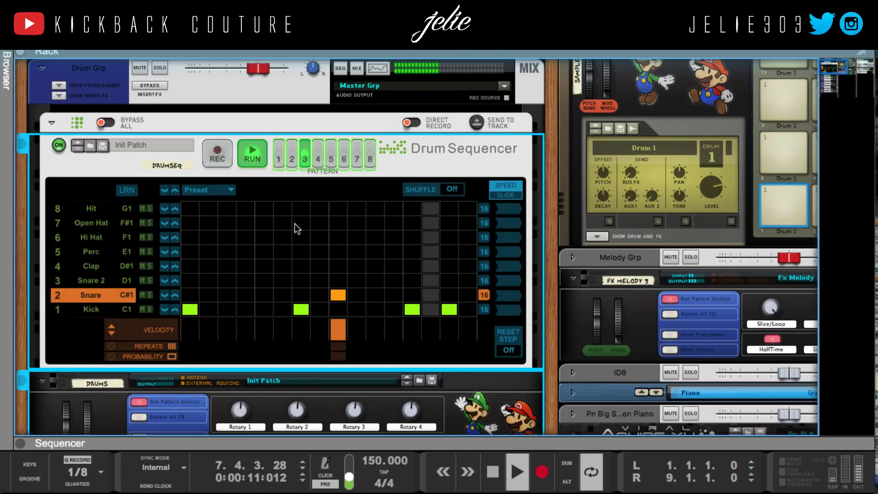
# Step: Add Snare 2 hits on step 15 of patterns 1 to 4 and on step 3 of patterns 2 and 4, and stop playback
pyautogui.click(102, 282)
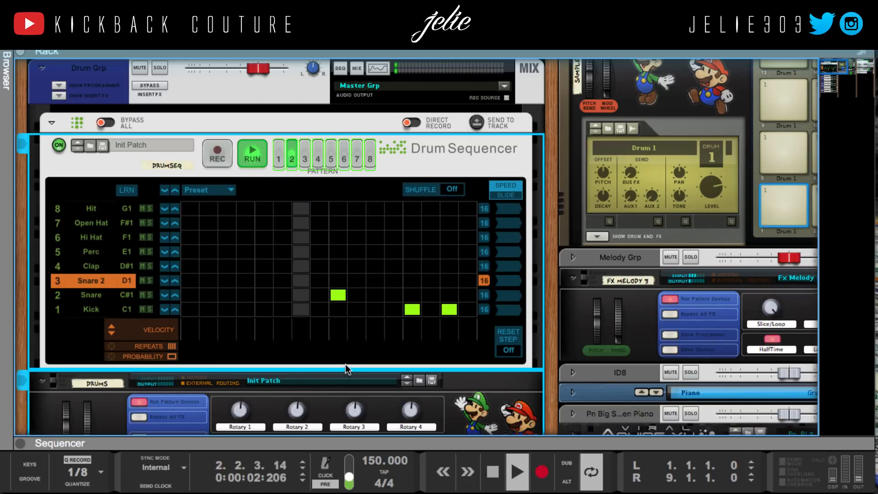
pyautogui.click(443, 281)
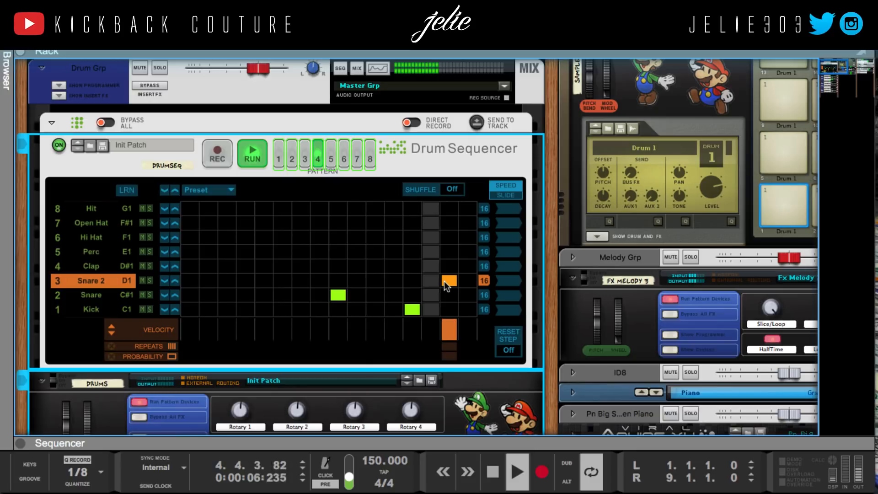
pyautogui.click(445, 280)
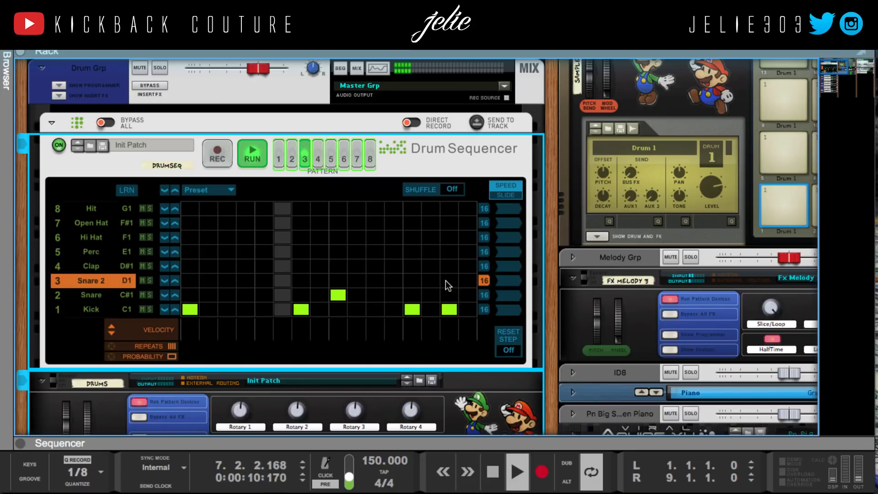
pyautogui.click(445, 281)
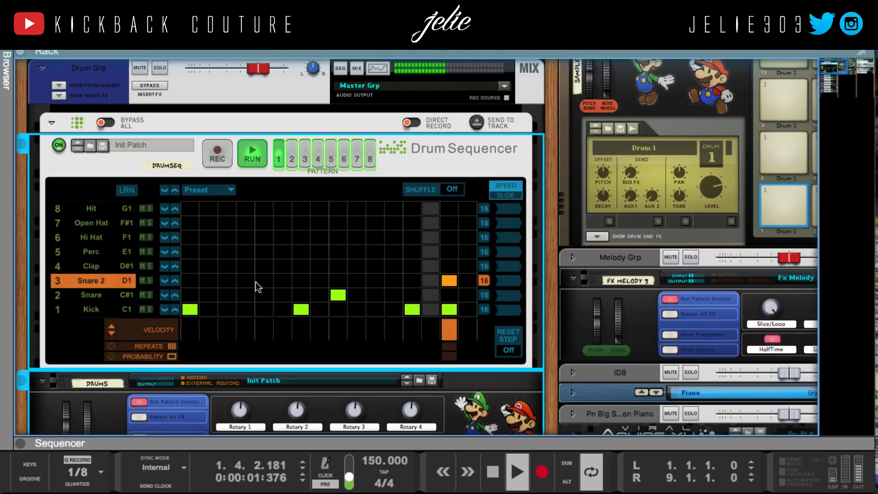
pyautogui.click(226, 280)
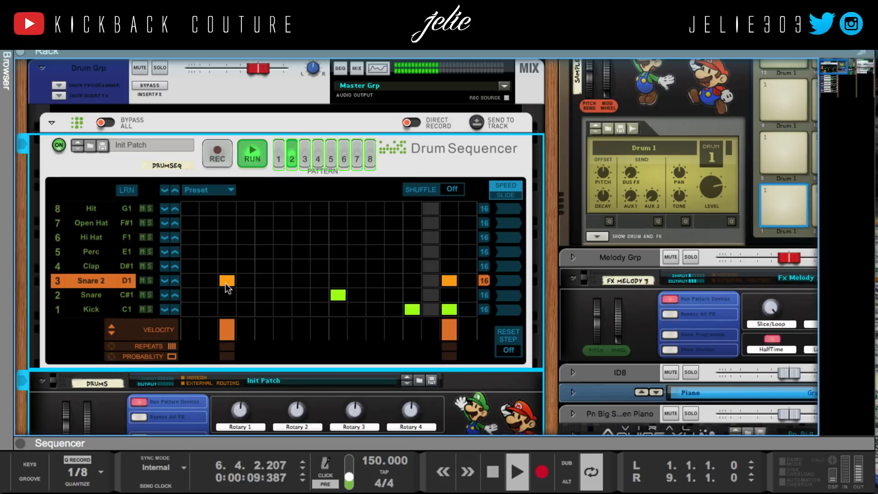
pyautogui.scroll(1, 237, 281)
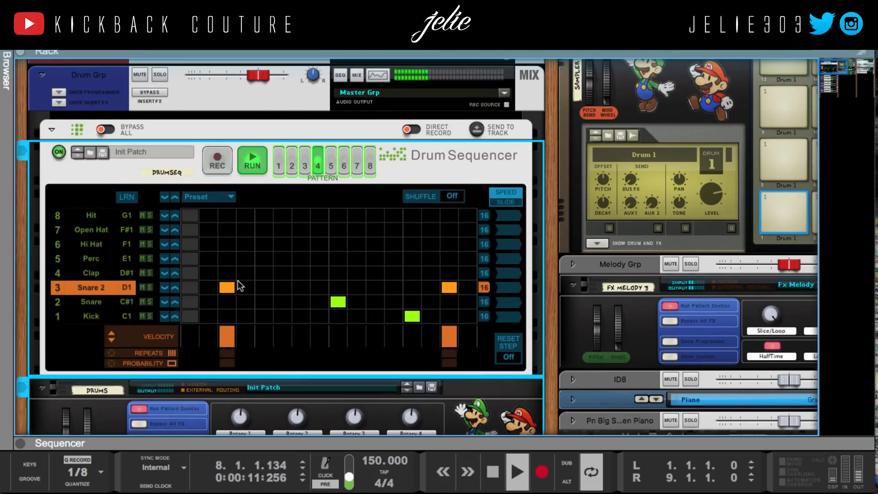
pyautogui.press('space')
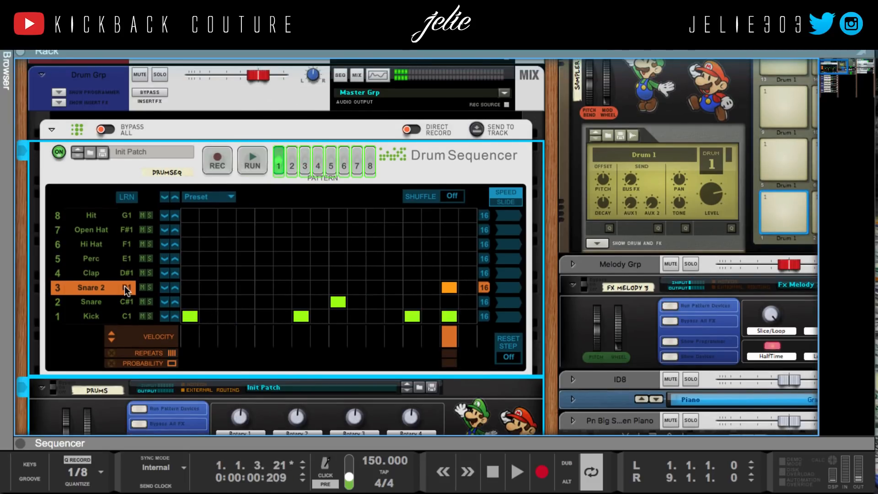
# Step: Add a Clap on step 3 of pattern 1 with 5 repeats and play back the beat
pyautogui.click(102, 272)
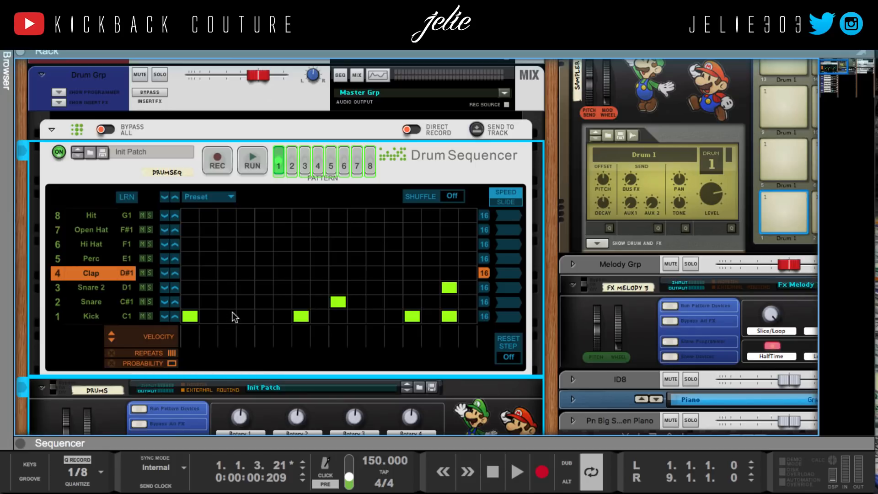
pyautogui.click(227, 273)
pyautogui.moveTo(226, 349); pyautogui.dragTo(224, 324)
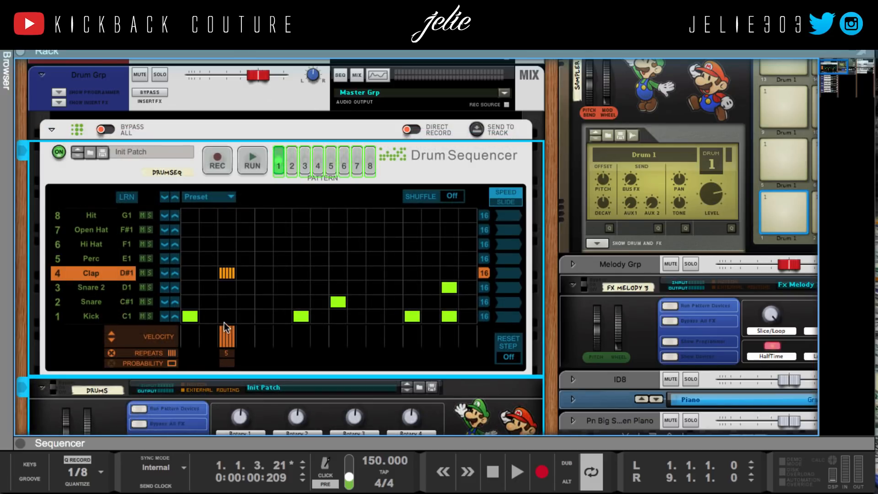
pyautogui.press('space')
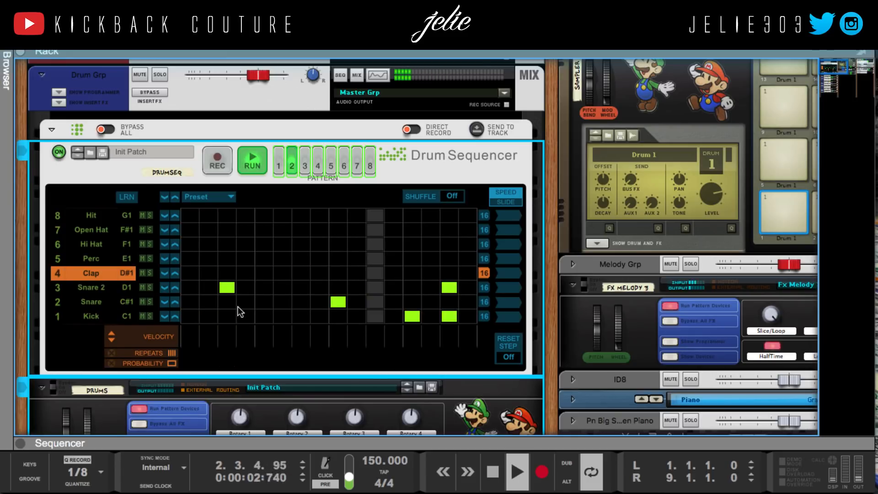
pyautogui.press('space')
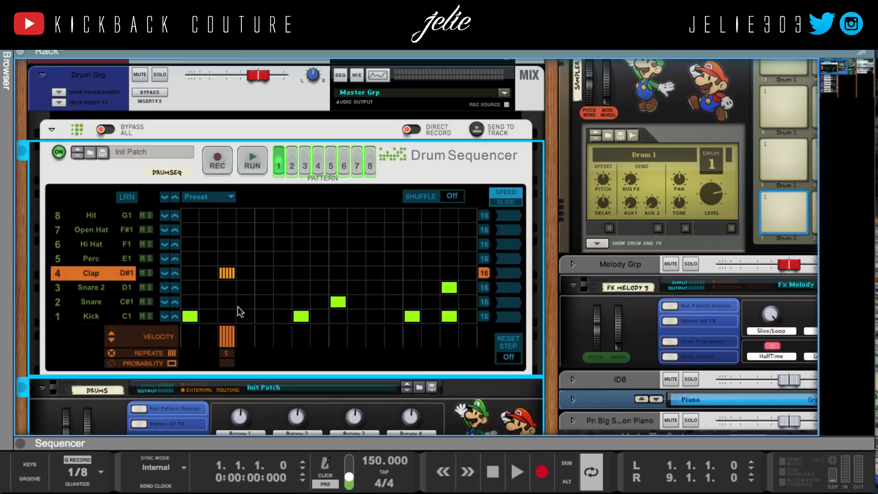
# Step: Try repeat settings 3/2, flm3 and flm2 on pattern 1's step 3 clap, playing back each one
pyautogui.moveTo(228, 352); pyautogui.dragTo(217, 324)
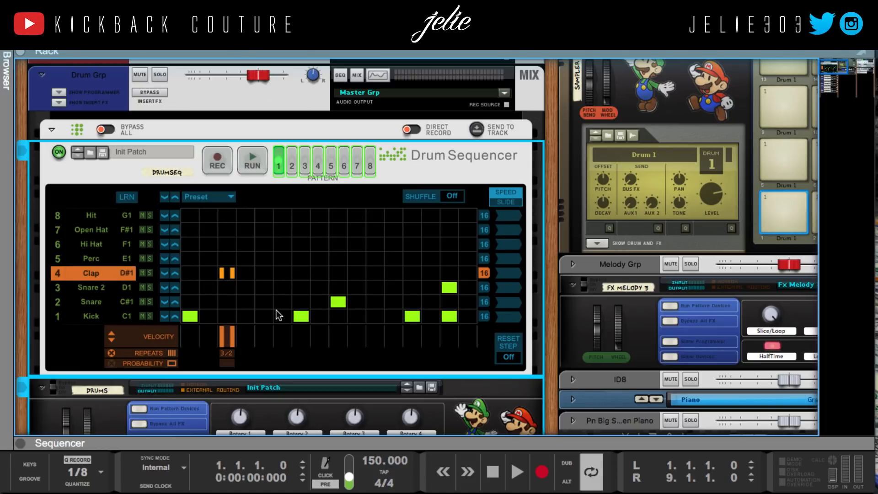
pyautogui.press('space')
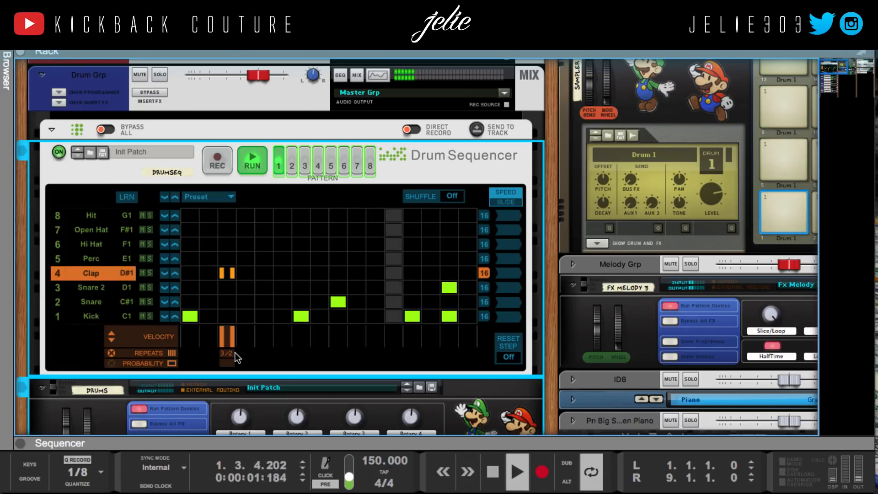
pyautogui.moveTo(229, 353); pyautogui.dragTo(208, 344)
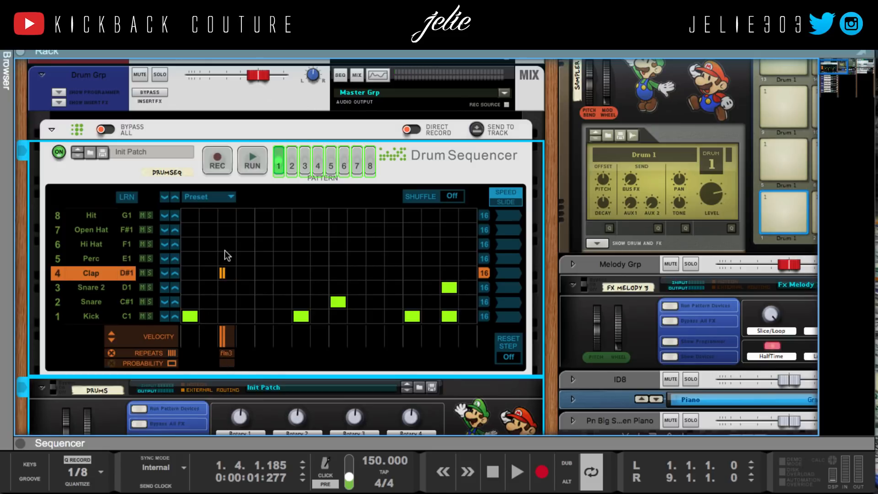
pyautogui.hotkey('shift', 'Return')
pyautogui.press('space')
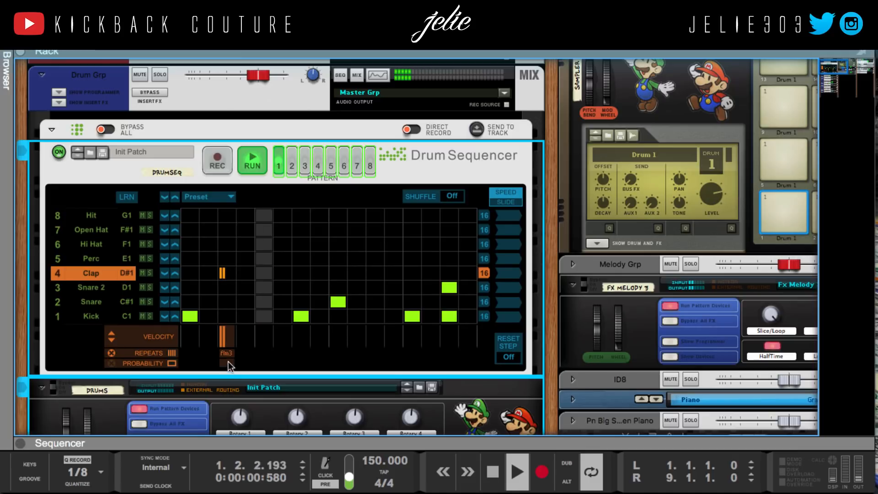
pyautogui.press('space')
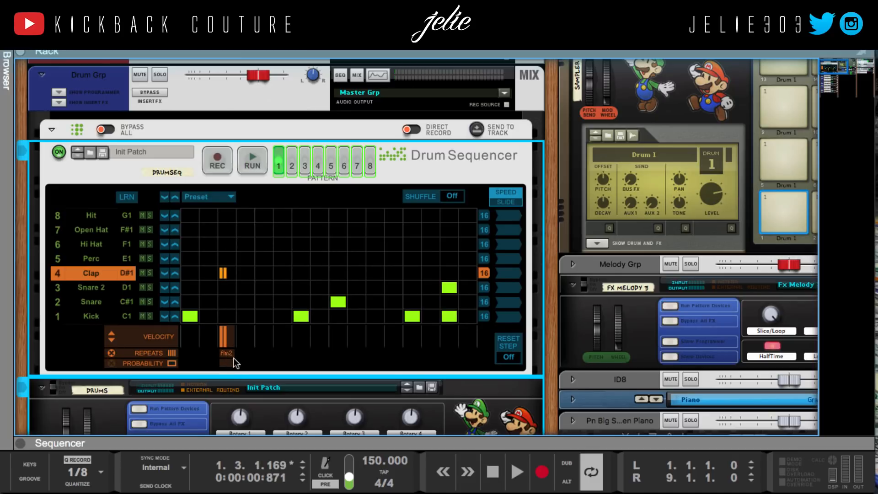
pyautogui.hotkey('shift', 'Return')
pyautogui.press('space')
pyautogui.press('space')
# Step: Audition further repeat settings on pattern 1's step 3 clap and set it to 8 repeats
pyautogui.moveTo(221, 356); pyautogui.dragTo(224, 360)
pyautogui.hotkey('shift', 'Return')
pyautogui.press('space')
pyautogui.press('space')
pyautogui.hotkey('shift', 'Return')
pyautogui.press('space')
pyautogui.press('space')
pyautogui.hotkey('shift', 'Return')
pyautogui.press('space')
pyautogui.press('space')
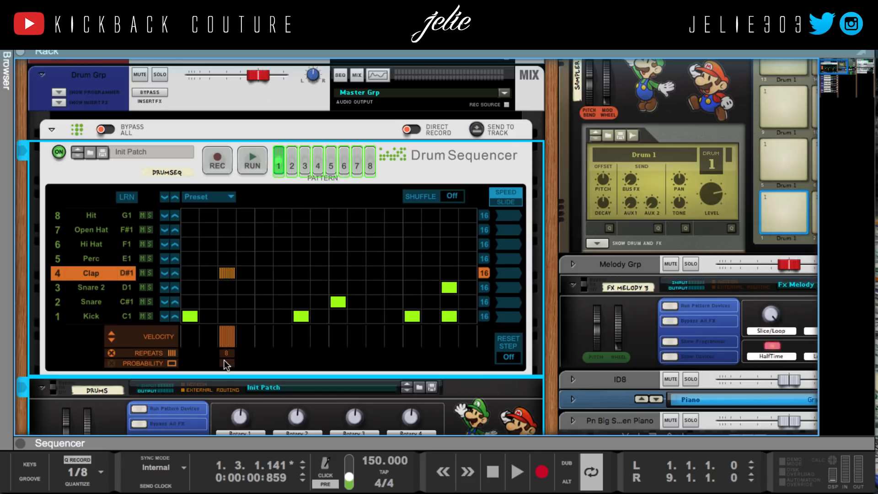
pyautogui.hotkey('shift', 'Return')
pyautogui.press('space')
pyautogui.press('space')
pyautogui.hotkey('shift', 'Return')
pyautogui.press('space')
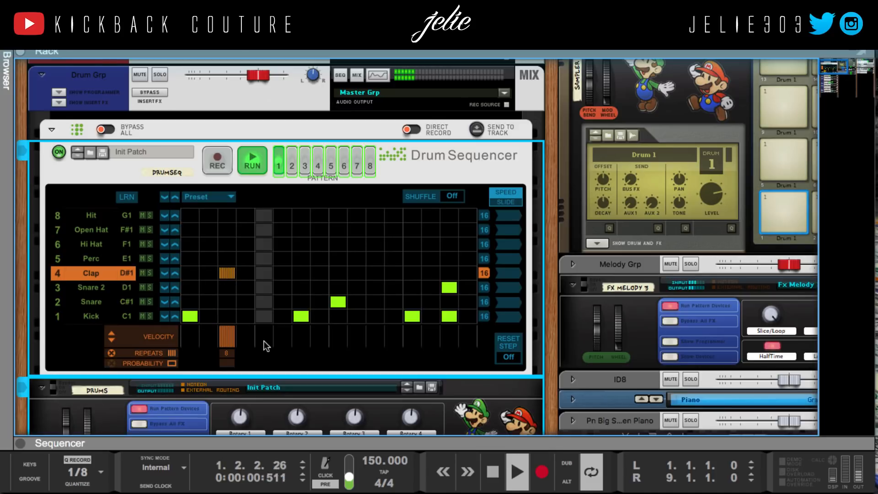
pyautogui.press('space')
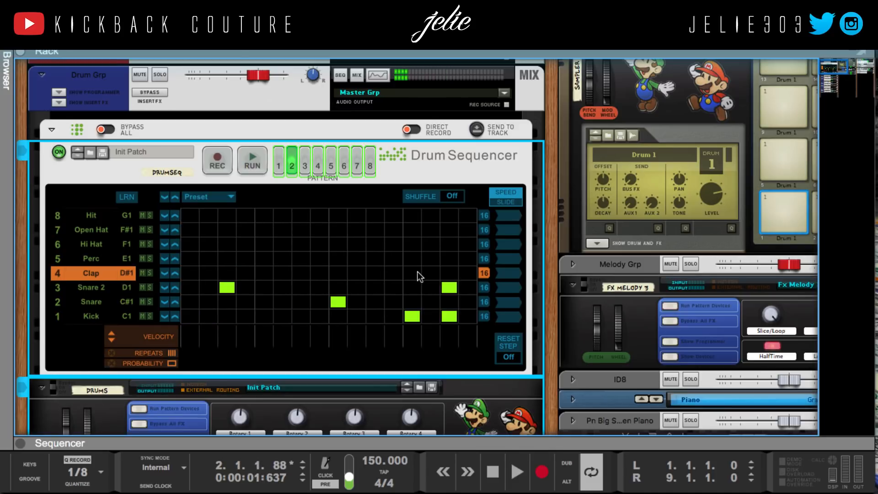
# Step: Add a Clap on step 15 of pattern 1 with 8 repeats and a reduced velocity
pyautogui.click(451, 273)
pyautogui.click(276, 172)
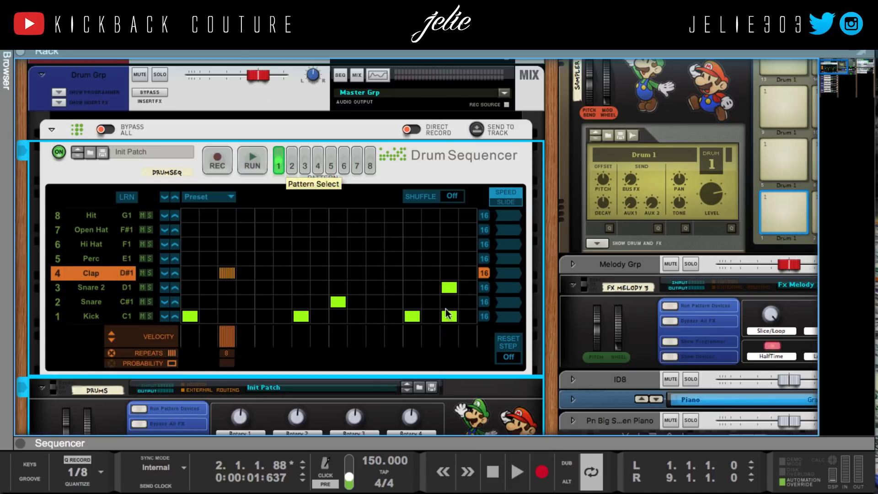
pyautogui.click(448, 273)
pyautogui.moveTo(448, 348); pyautogui.dragTo(448, 301)
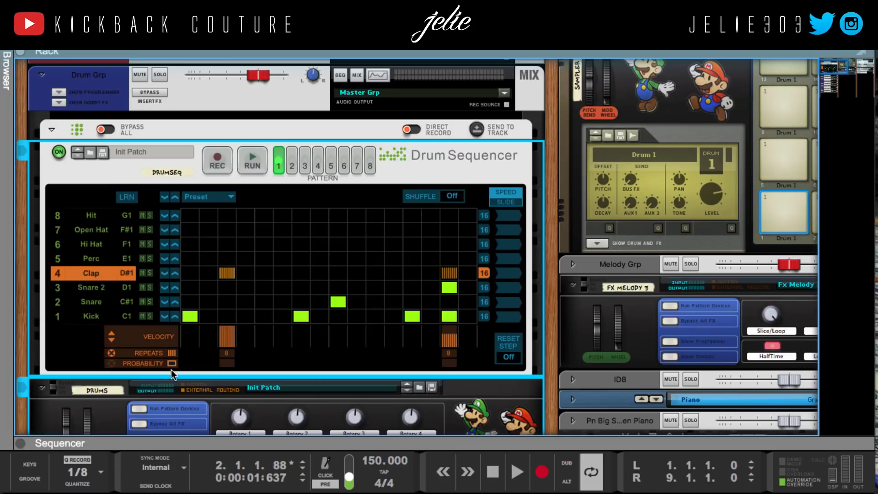
# Step: Play back the beat from the start to check the clap rolls in pattern 1
pyautogui.click(157, 365)
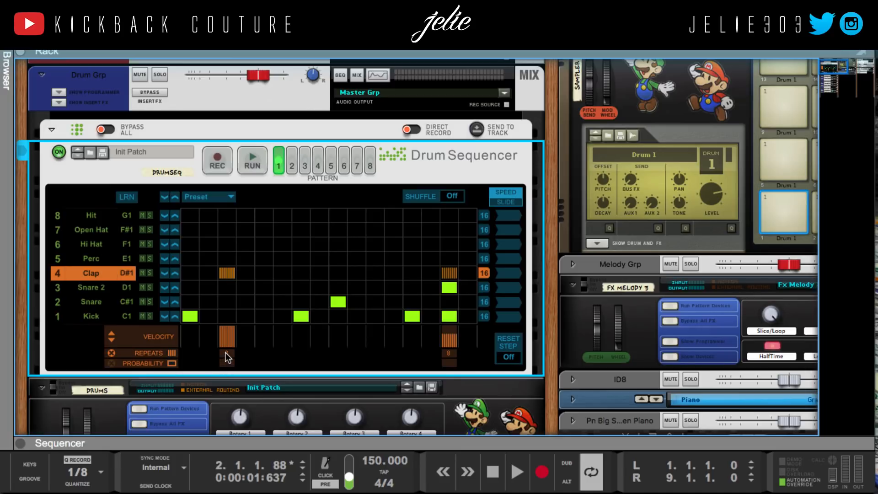
pyautogui.moveTo(225, 353); pyautogui.dragTo(226, 347)
pyautogui.press('space')
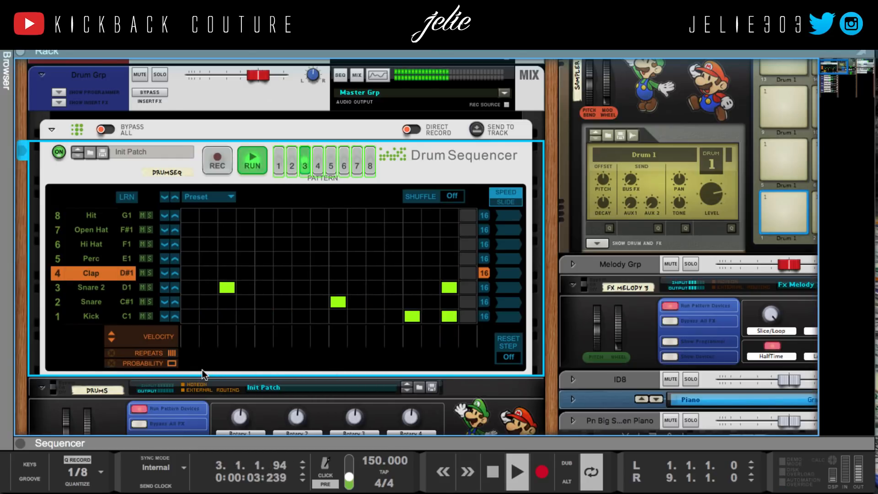
pyautogui.press('space')
pyautogui.press('KP_0')
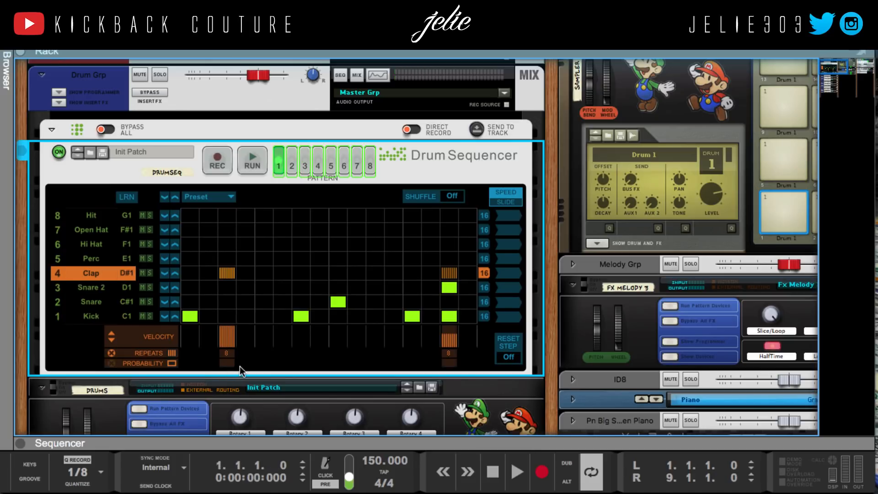
pyautogui.press('space')
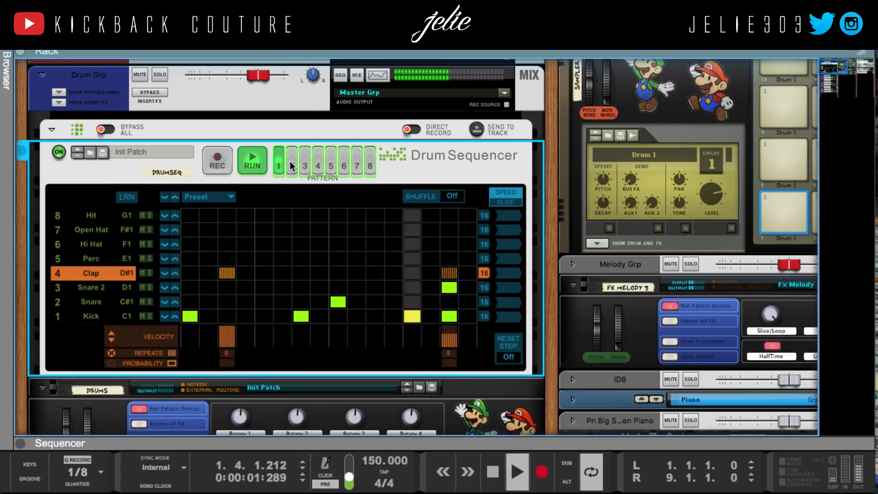
pyautogui.press('space')
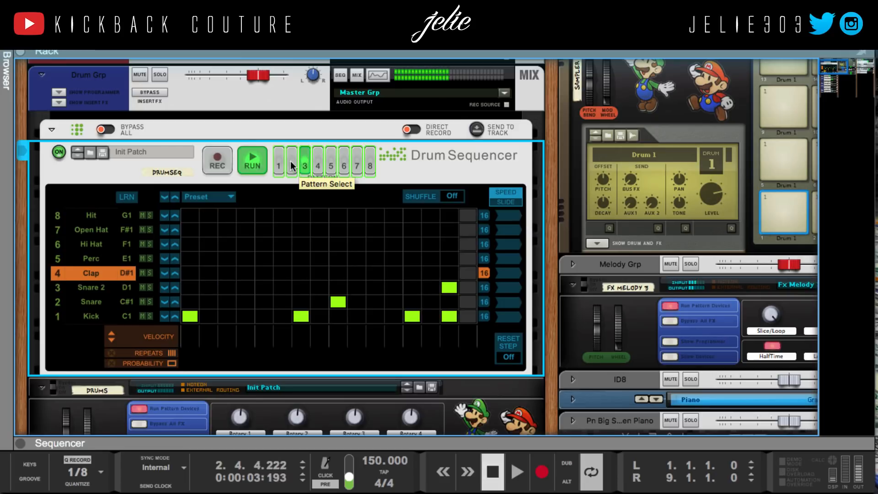
# Step: Give pattern 2 a rolled Clap on step 15 with repeats and a reduced velocity
pyautogui.click(291, 161)
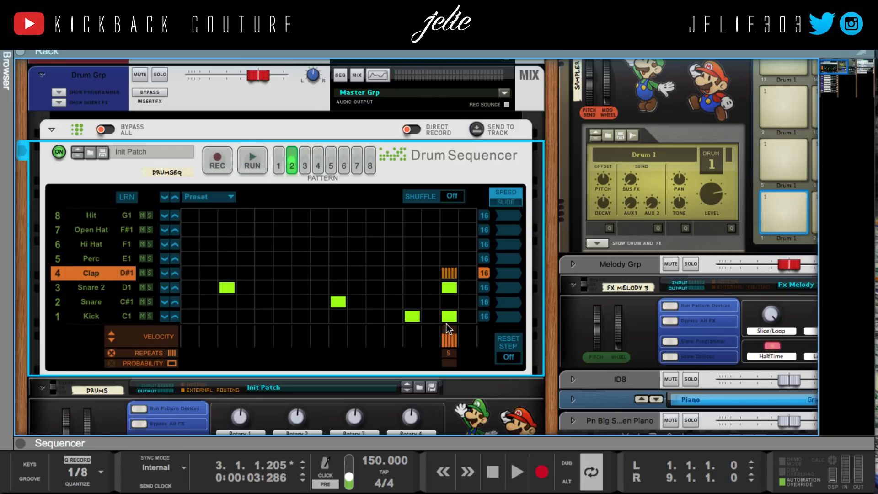
pyautogui.moveTo(446, 324); pyautogui.dragTo(443, 309)
pyautogui.moveTo(451, 348); pyautogui.dragTo(449, 339)
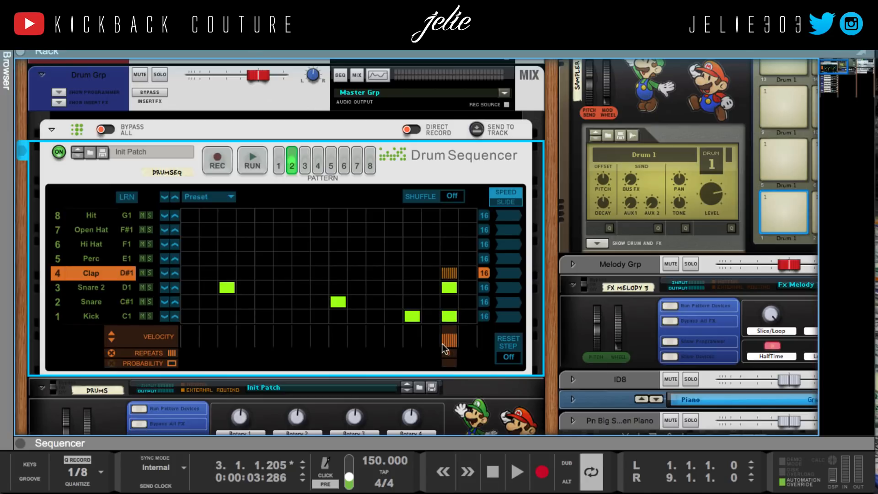
# Step: Add a Clap on step 3 of pattern 3 with 8 repeats and a reduced velocity
pyautogui.press('space')
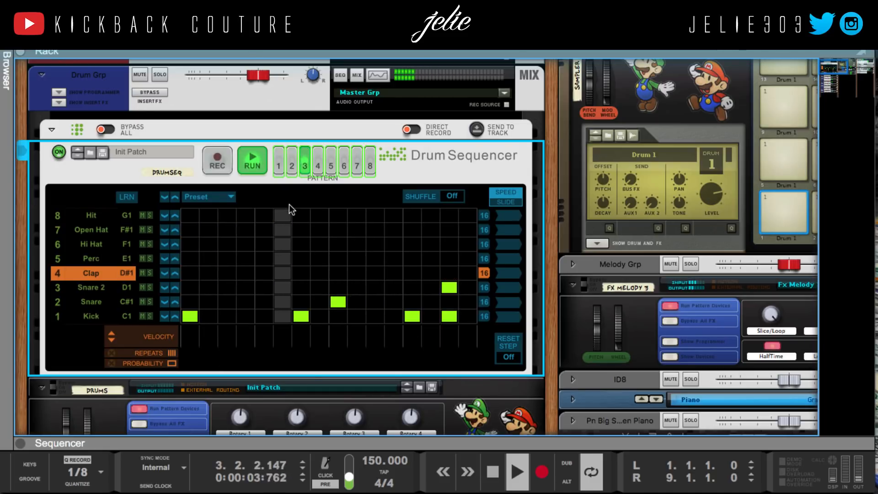
pyautogui.press('space')
pyautogui.click(225, 274)
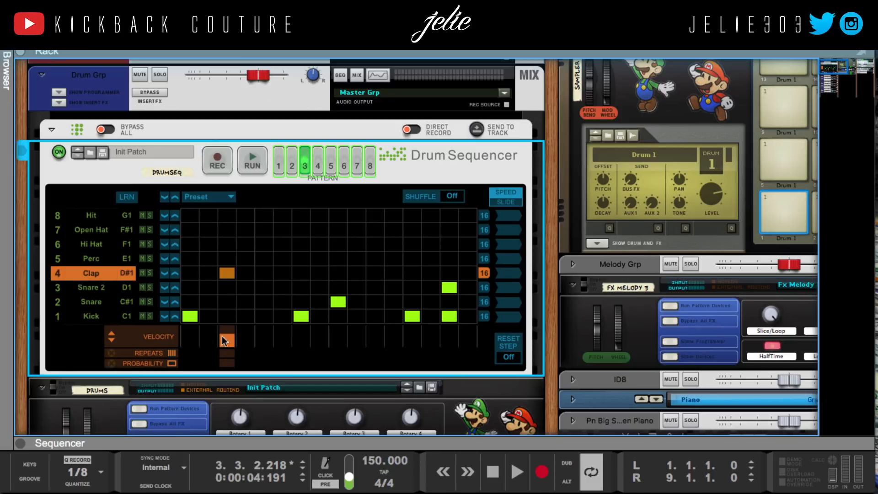
# Step: Play back the beat from the start to check the new clap roll in pattern 3
pyautogui.hotkey('shift', 'Return')
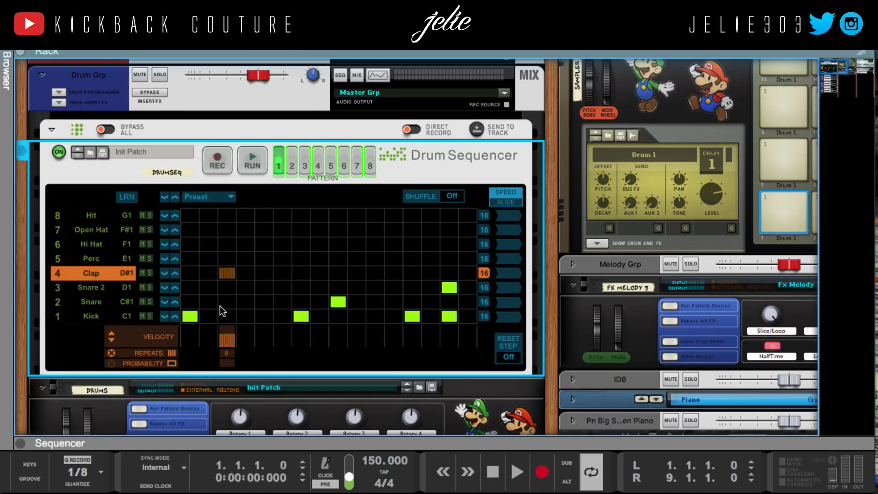
pyautogui.press('space')
pyautogui.scroll(-4, 221, 306)
pyautogui.scroll(5, 313, 250)
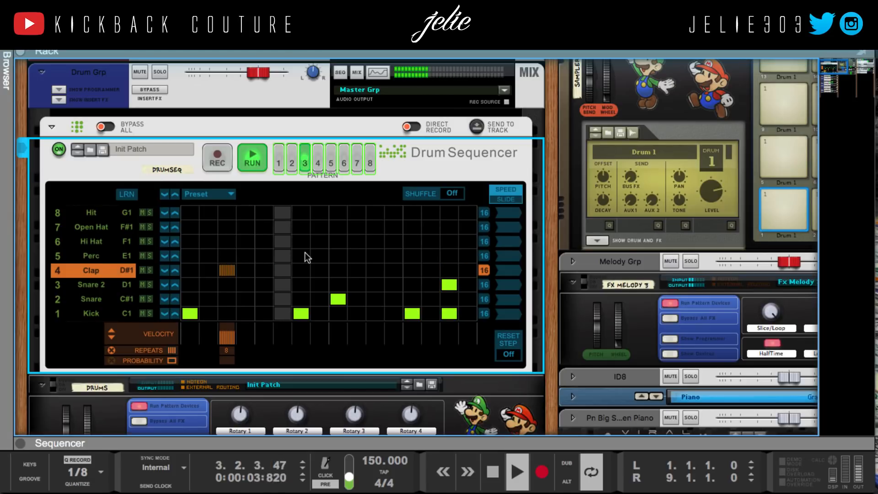
pyautogui.press('space')
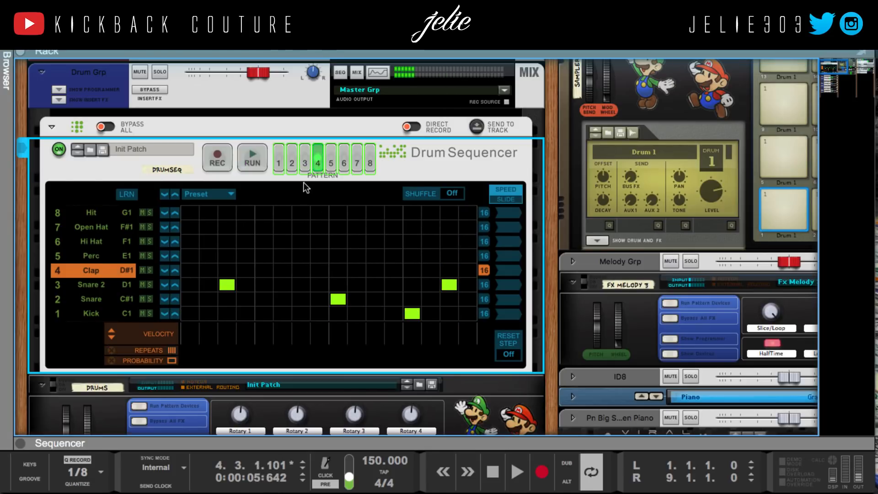
# Step: Run pattern 3 on its own and add a Clap on step 15 with 8 repeats and a reduced velocity
pyautogui.click(305, 161)
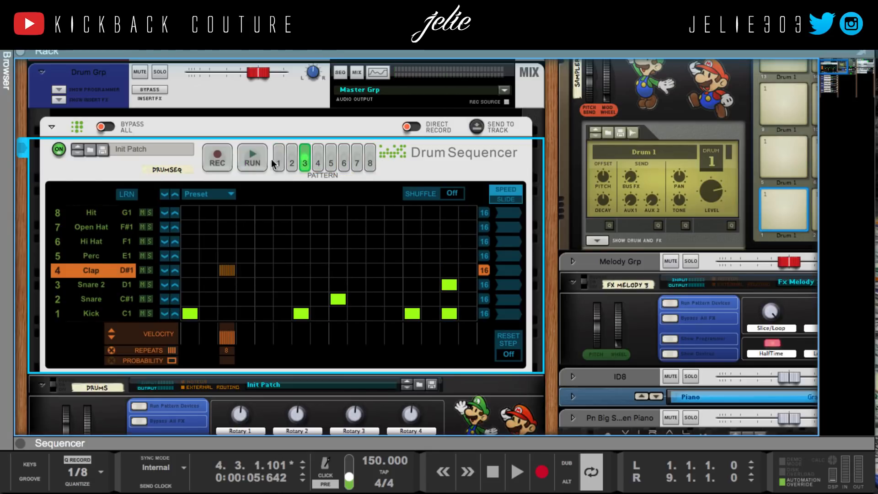
pyautogui.click(248, 161)
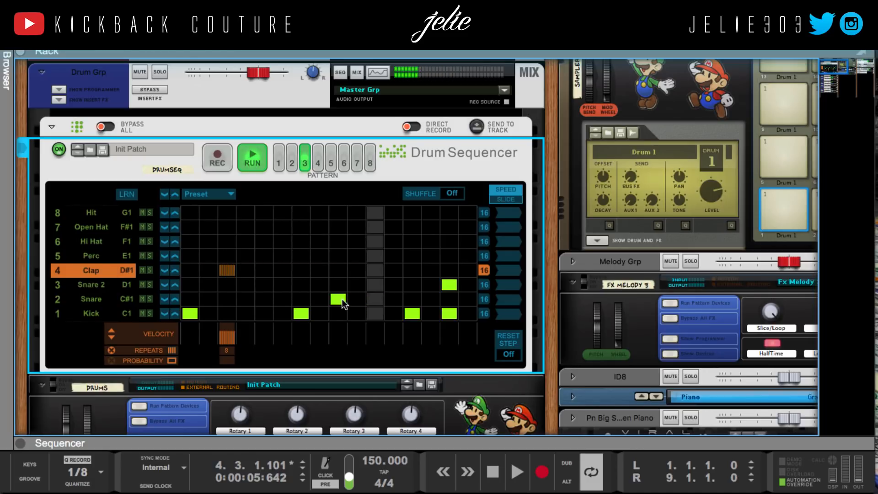
pyautogui.click(452, 269)
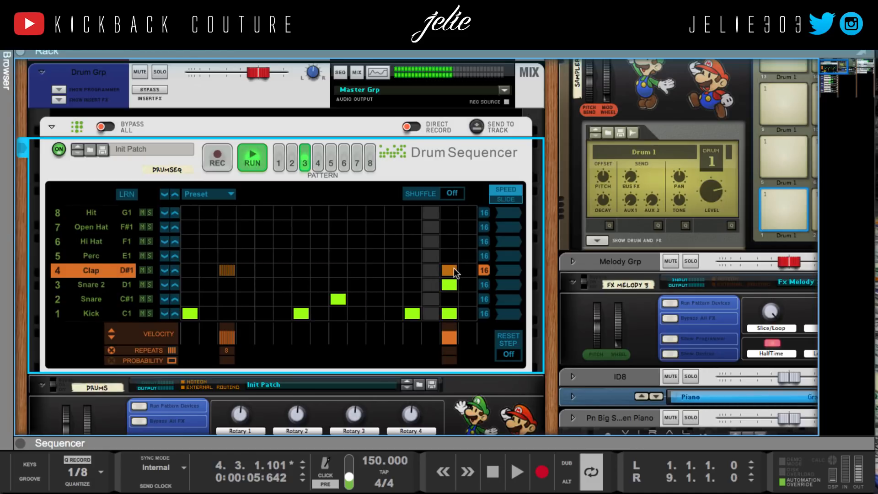
pyautogui.moveTo(452, 349); pyautogui.dragTo(441, 315)
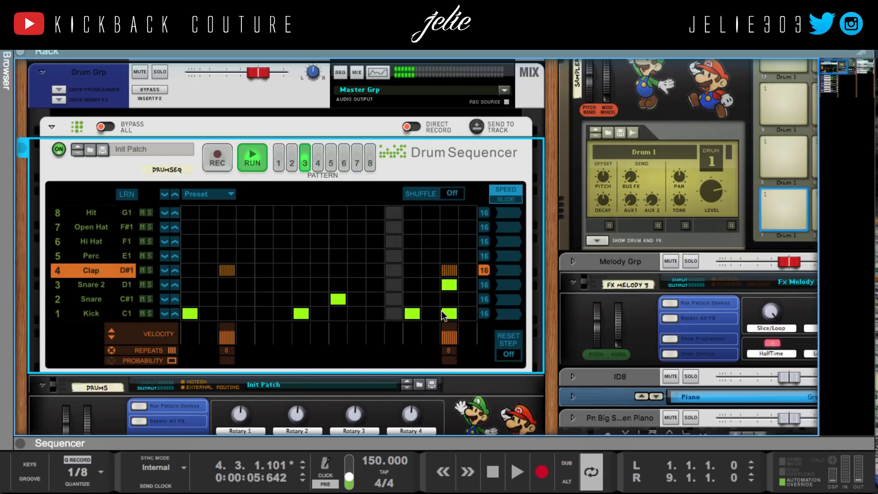
# Step: Add a Clap on step 15 of pattern 4 with 8 repeats and a reduced velocity
pyautogui.click(317, 158)
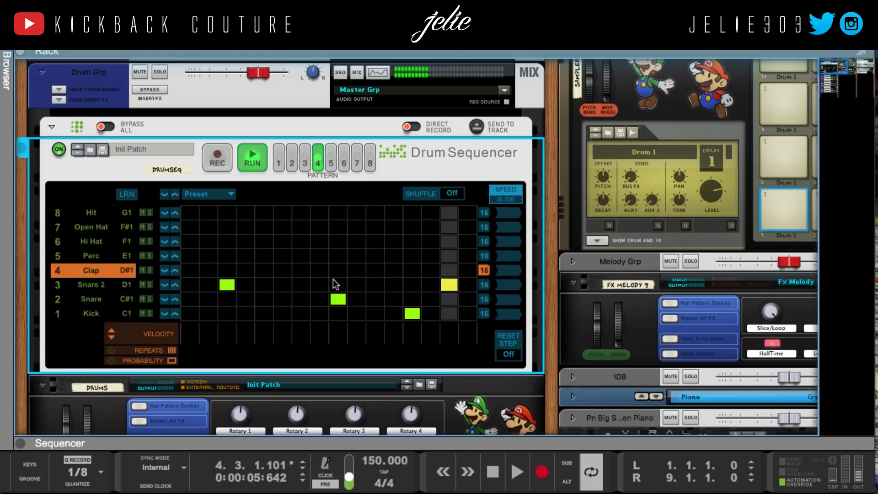
pyautogui.click(446, 270)
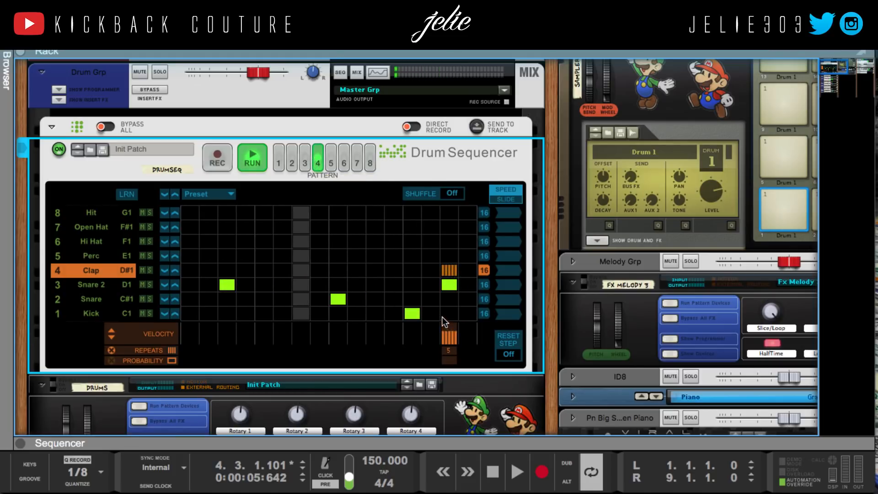
pyautogui.moveTo(443, 316); pyautogui.dragTo(438, 304)
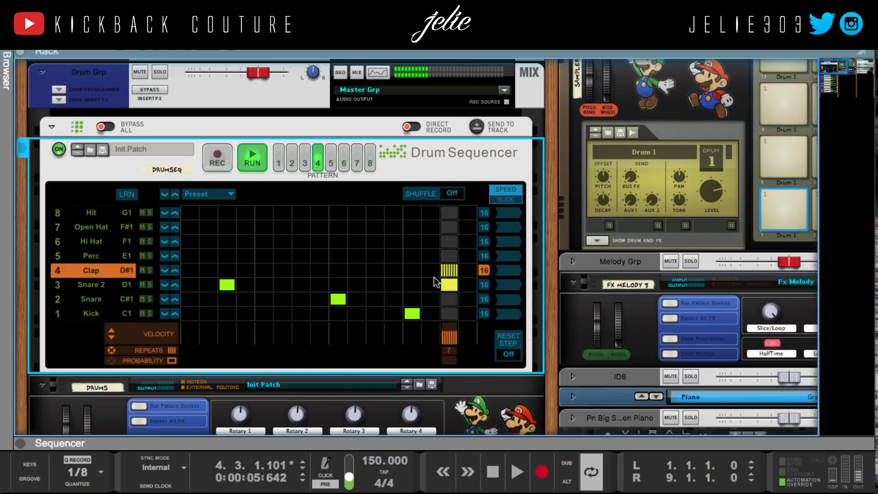
pyautogui.moveTo(451, 352); pyautogui.dragTo(453, 383)
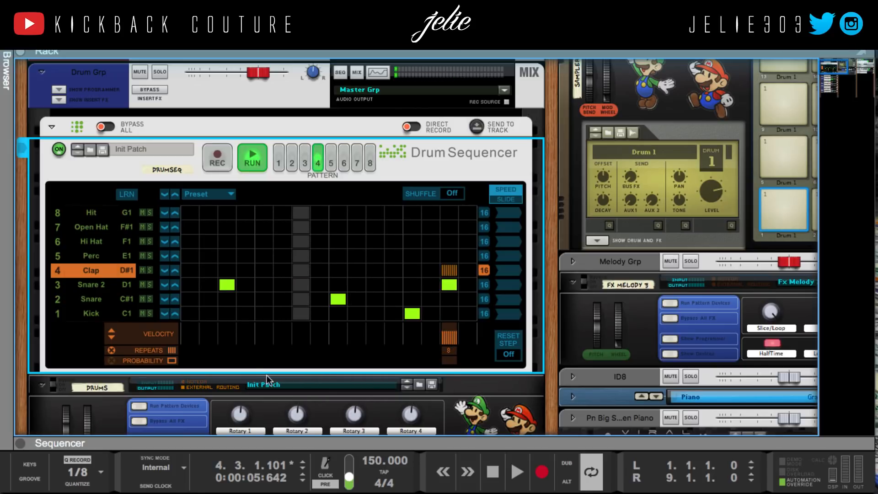
# Step: Open the Perc NN-XT sampler's editor and remove its Conga Perc.wav sample
pyautogui.click(101, 256)
pyautogui.scroll(-5, 112, 277)
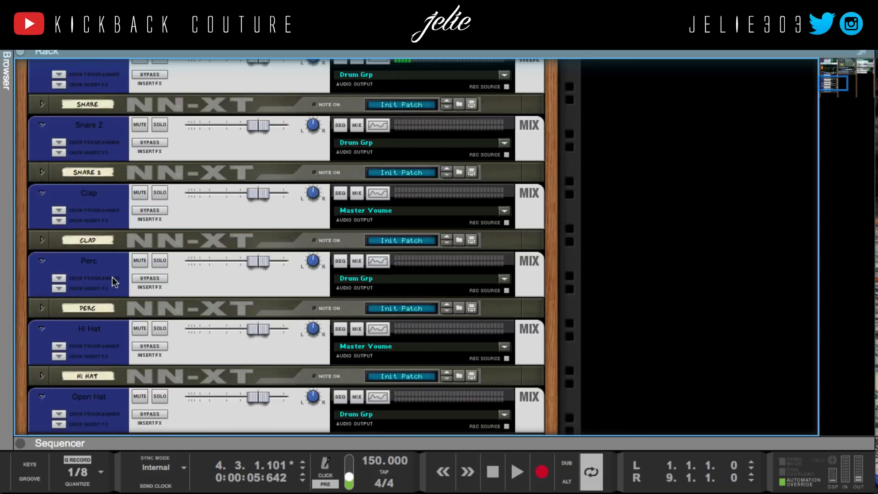
pyautogui.scroll(-4, 112, 276)
pyautogui.scroll(1, 60, 219)
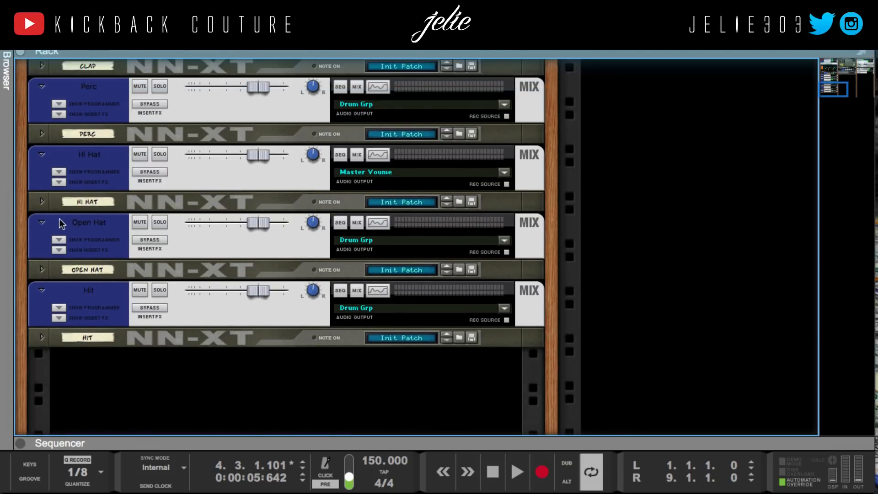
pyautogui.click(45, 132)
pyautogui.click(166, 197)
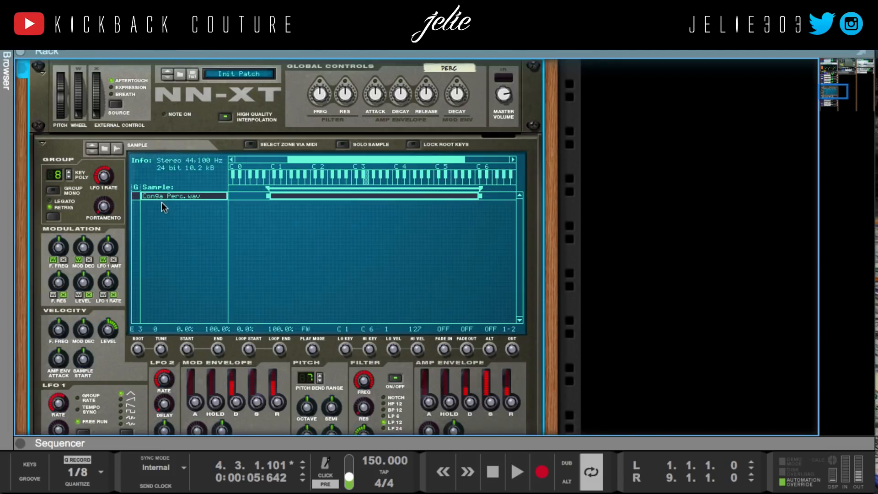
pyautogui.press('Delete')
# Step: Browse the [KC] Spyder Demon Drumkit and open its Snares folder
pyautogui.click(17, 53)
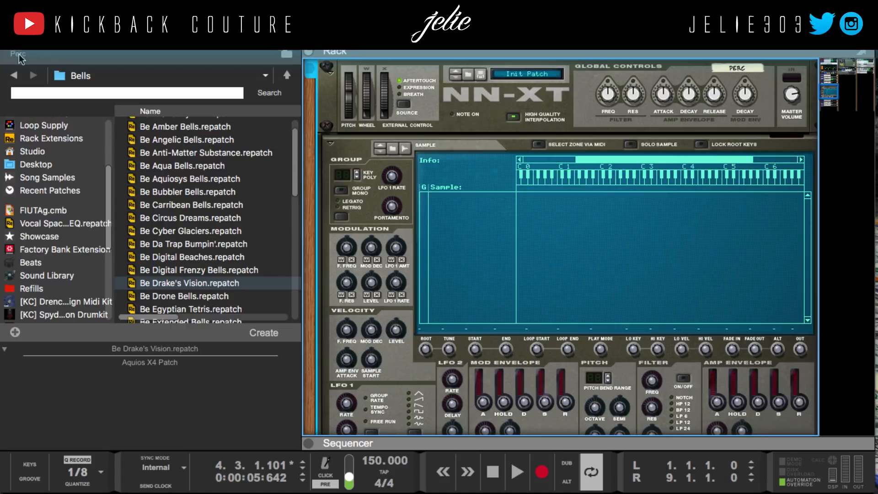
pyautogui.click(86, 313)
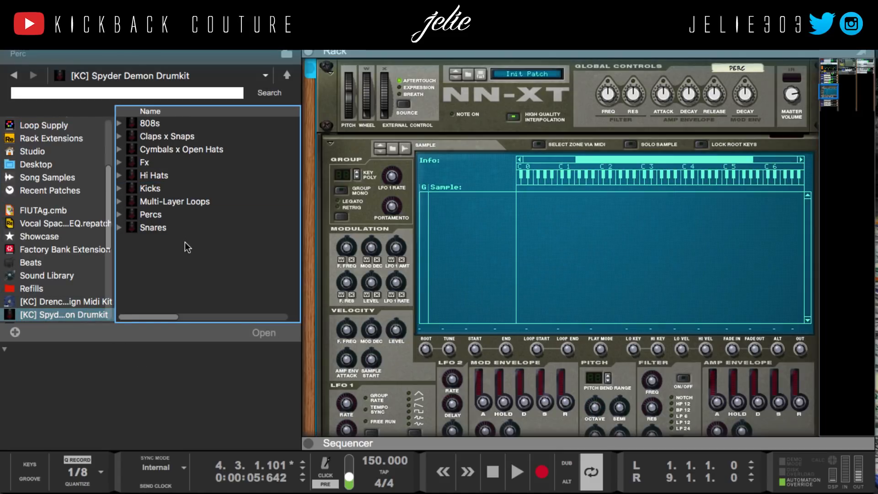
pyautogui.click(169, 216)
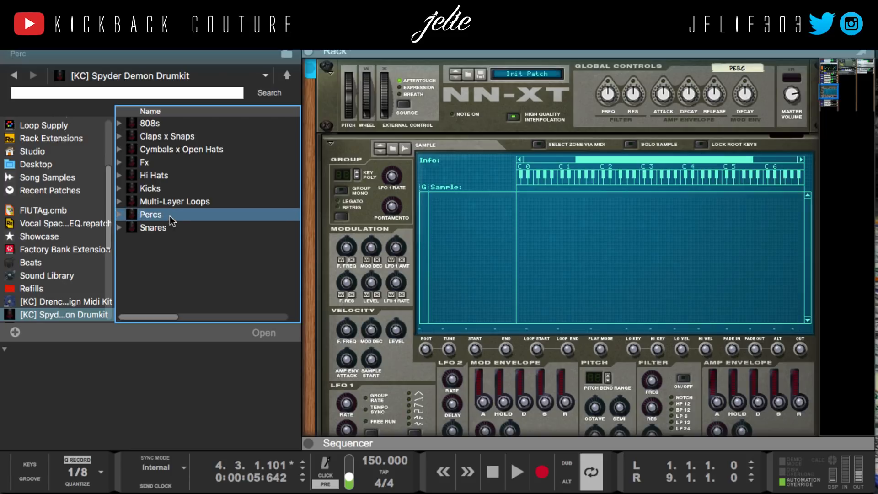
pyautogui.click(180, 162)
pyautogui.click(185, 137)
pyautogui.click(180, 201)
pyautogui.click(180, 226)
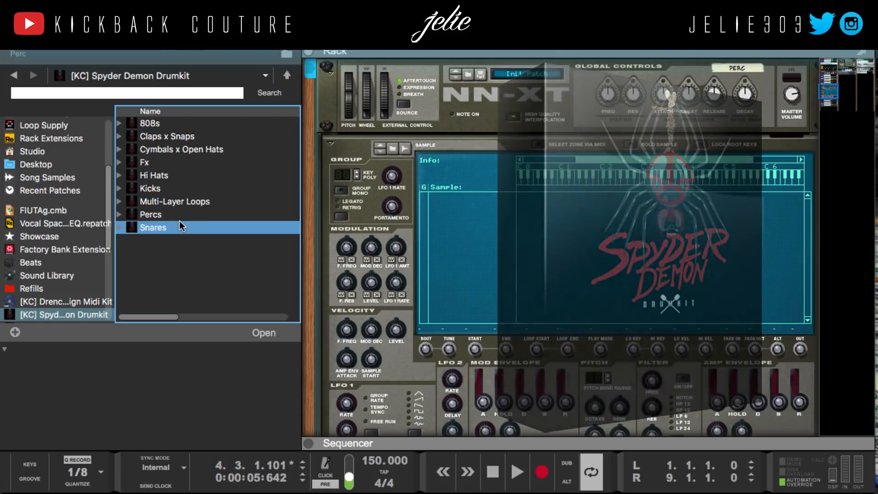
pyautogui.doubleClick(181, 227)
# Step: Load K.C. Stock Rims Snare.wav into the Perc NN-XT sampler and fold the device
pyautogui.click(182, 232)
pyautogui.doubleClick(194, 232)
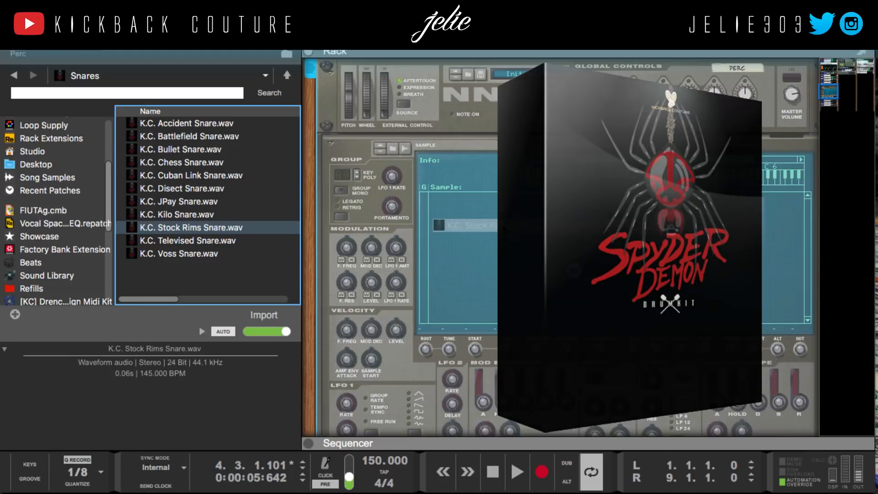
pyautogui.click(11, 49)
pyautogui.scroll(5, 60, 196)
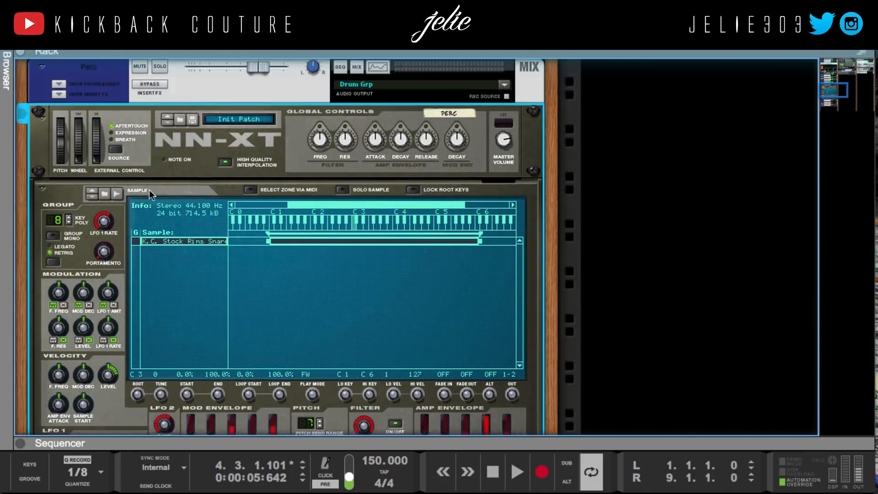
pyautogui.click(41, 191)
# Step: Run pattern 1 and add a Perc hit on step 11 at reduced velocity, trying another on step 15 and removing it
pyautogui.scroll(10, 46, 193)
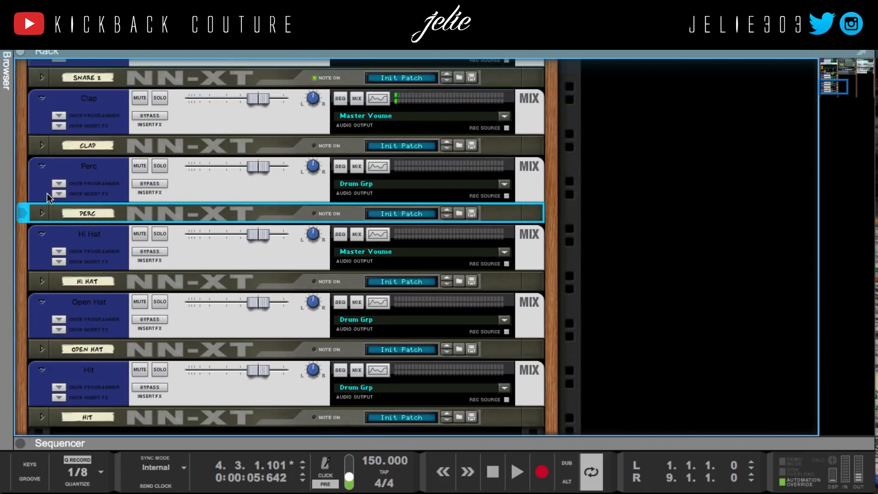
pyautogui.scroll(5, 237, 239)
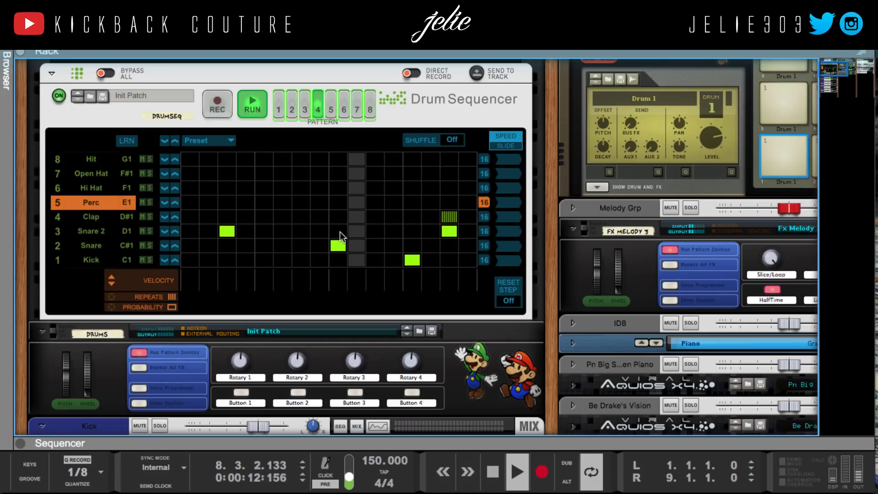
pyautogui.click(277, 103)
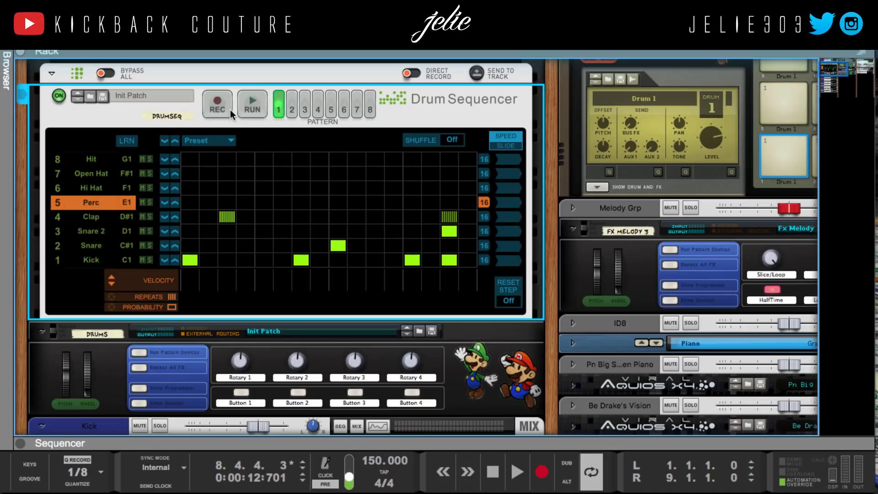
pyautogui.click(253, 107)
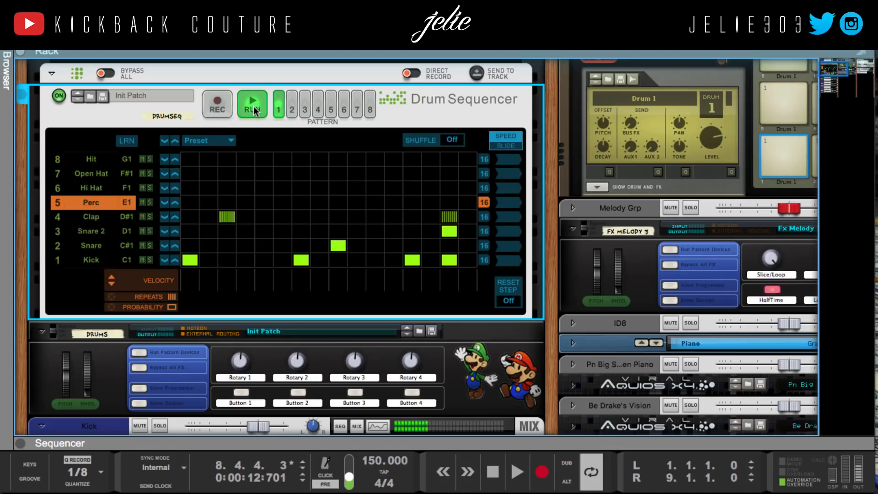
pyautogui.click(374, 202)
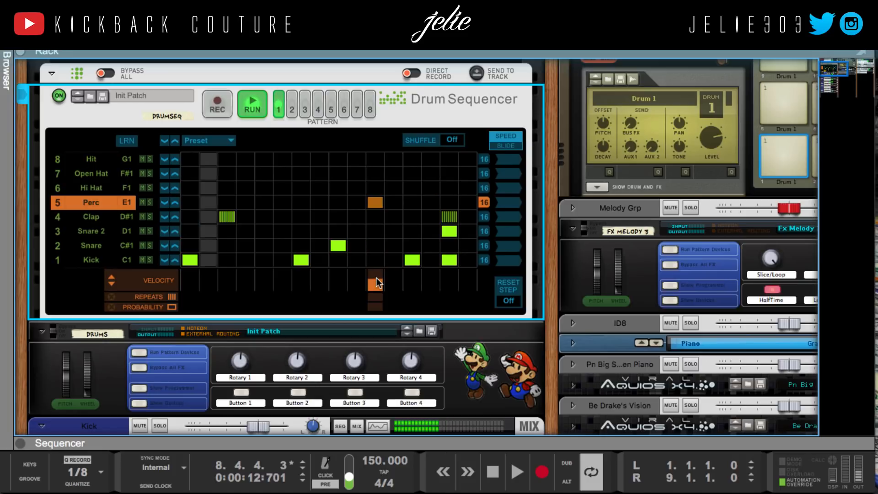
pyautogui.moveTo(376, 278); pyautogui.dragTo(377, 275)
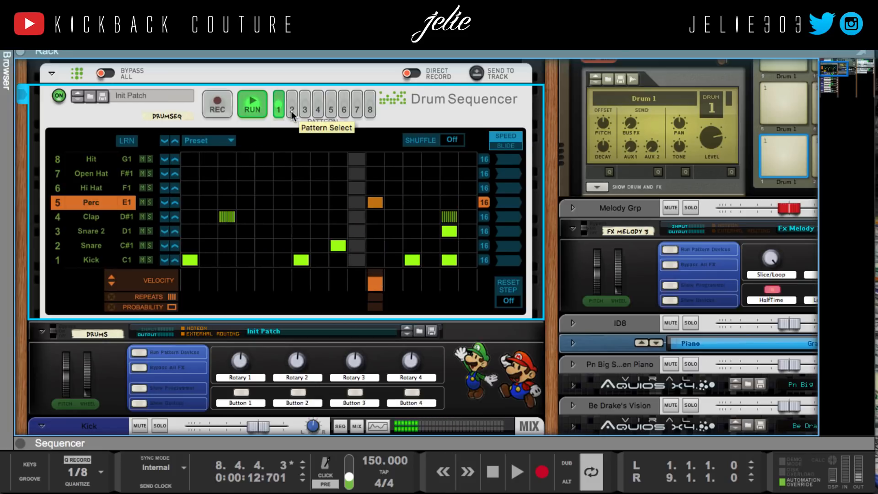
pyautogui.click(448, 202)
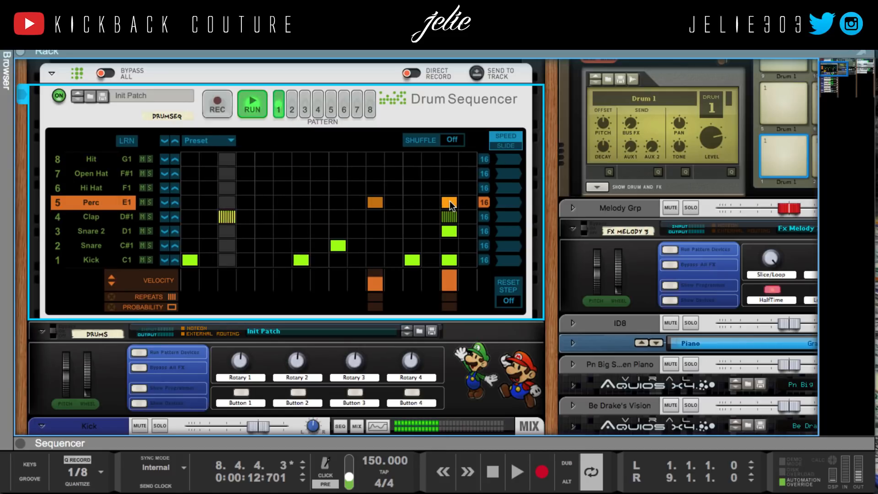
pyautogui.click(449, 202)
# Step: Add a Perc hit on step 11 of patterns 2 and 3, trying an extra hit on pattern 3's step 5 and removing it
pyautogui.click(292, 110)
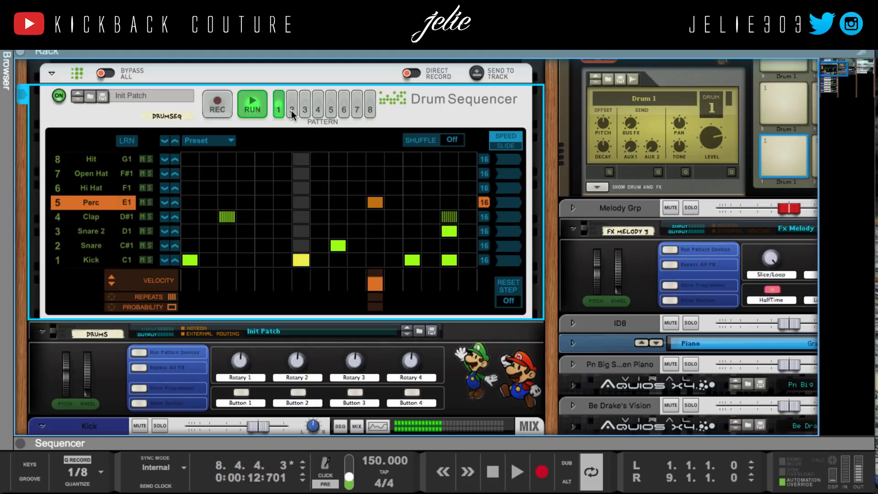
pyautogui.click(375, 202)
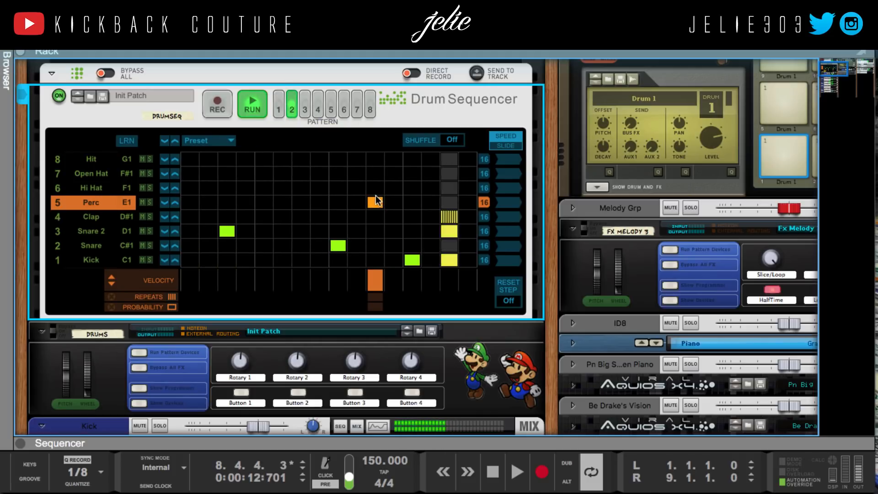
pyautogui.click(306, 109)
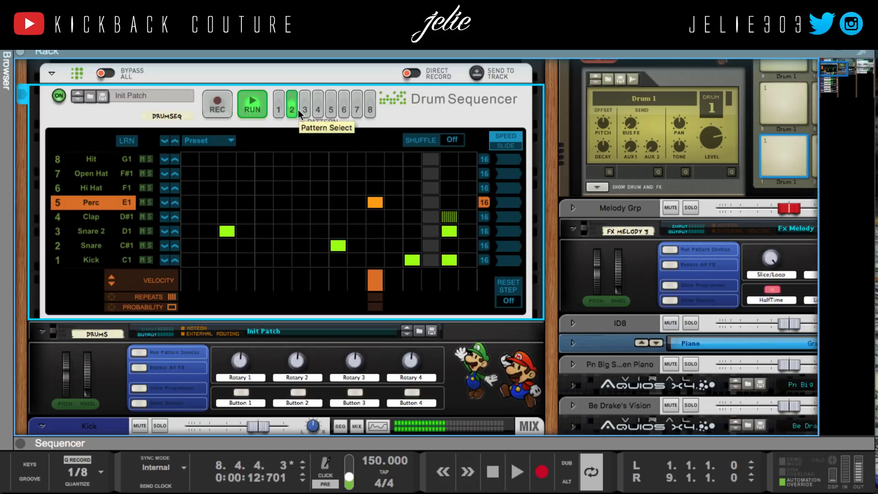
pyautogui.click(375, 202)
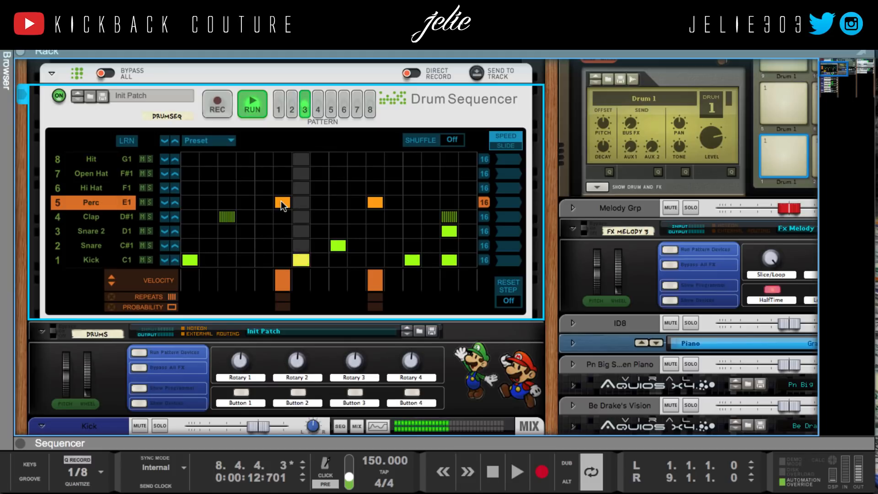
pyautogui.click(265, 200)
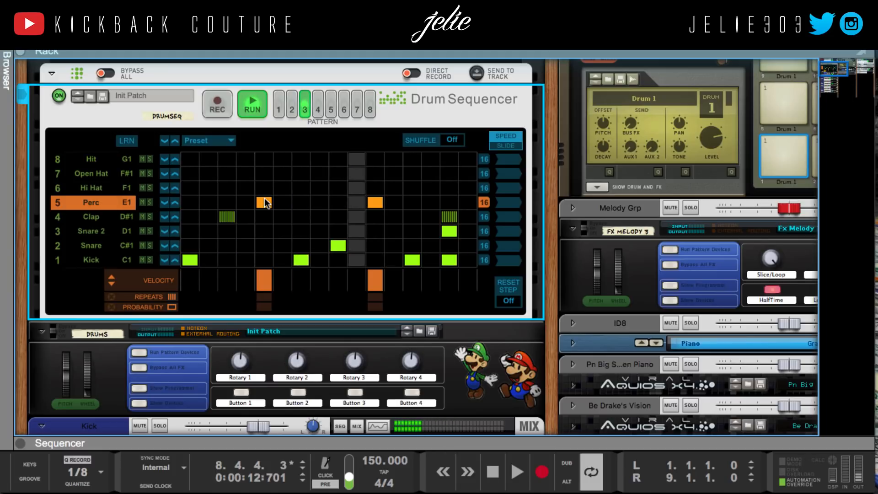
pyautogui.click(265, 202)
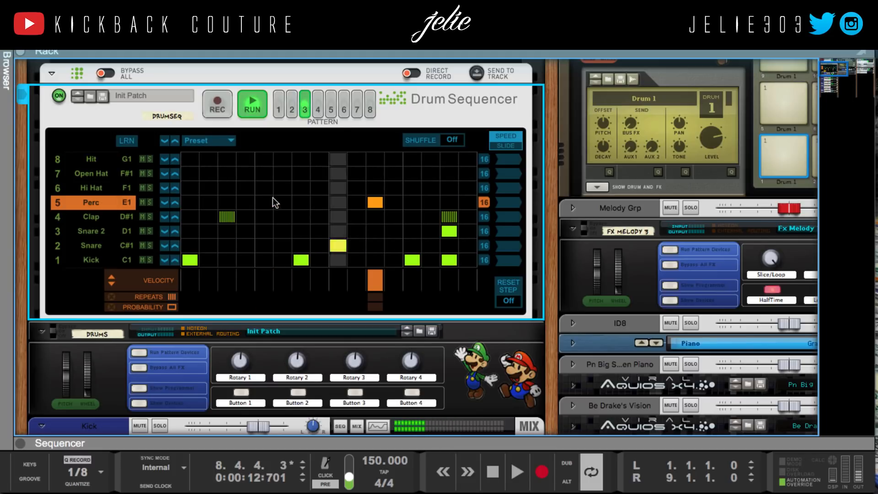
# Step: Try extra Perc hits on steps 7, 14 and 16 of pattern 3, removing each, and add a Perc hit on step 11 of pattern 4
pyautogui.click(303, 199)
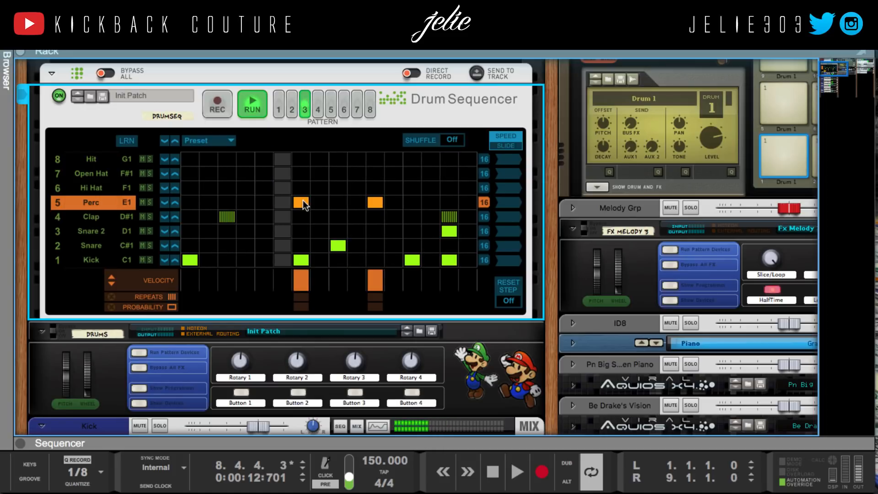
pyautogui.click(302, 200)
pyautogui.click(428, 202)
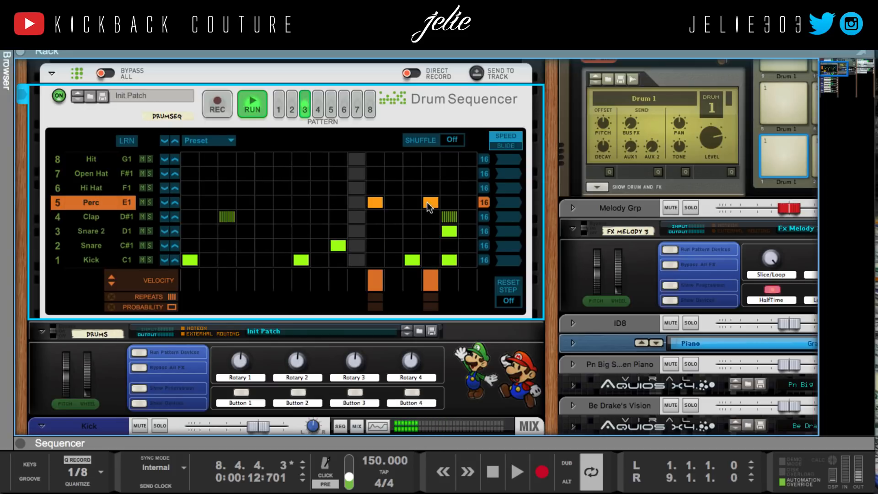
pyautogui.click(428, 202)
pyautogui.click(465, 200)
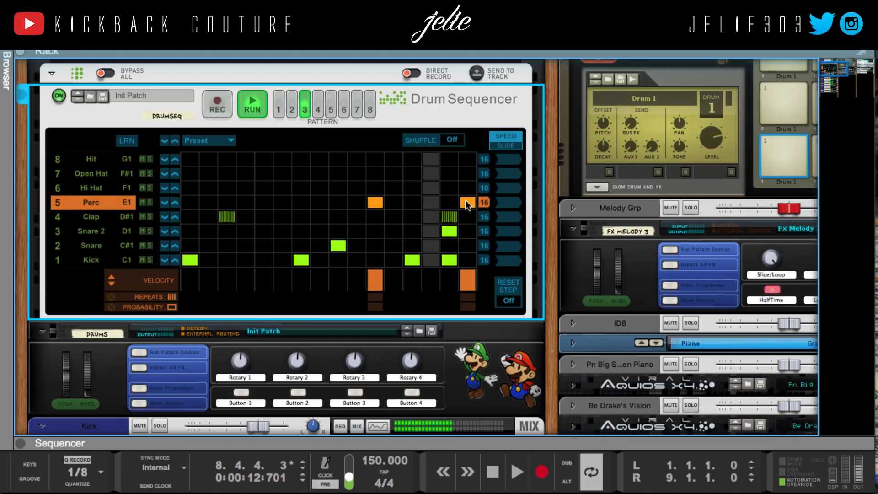
pyautogui.click(465, 200)
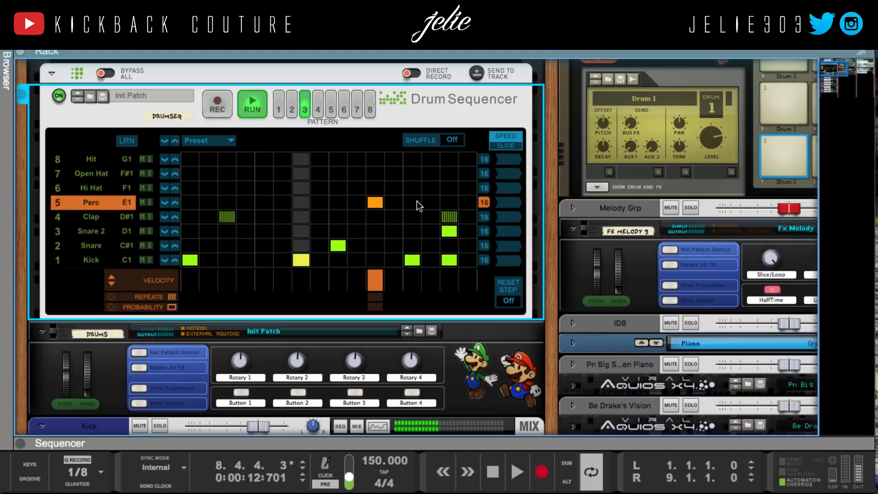
pyautogui.click(416, 202)
pyautogui.click(318, 109)
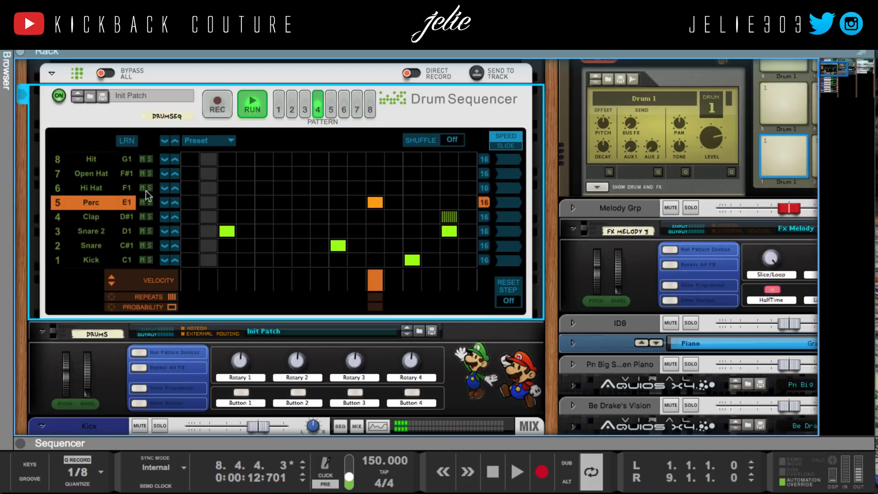
# Step: Place medium-velocity Hi Hat hits on every odd step of pattern 1, from step 1 to step 15
pyautogui.click(92, 188)
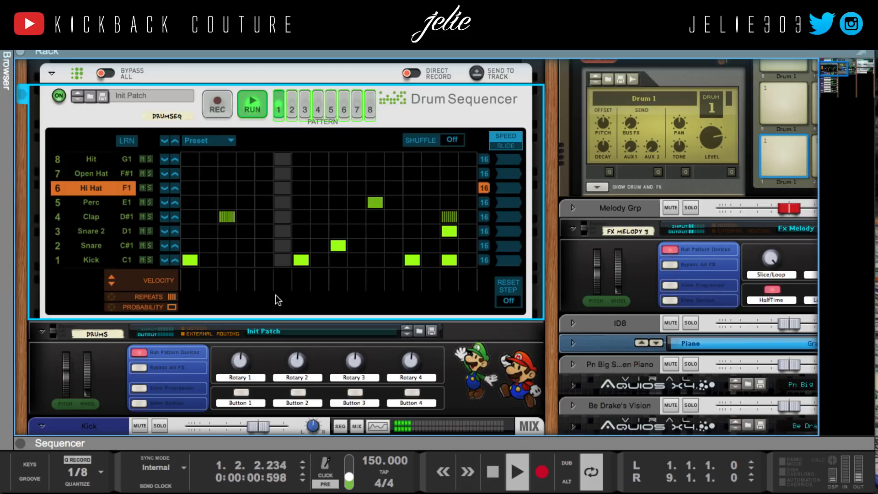
pyautogui.click(189, 188)
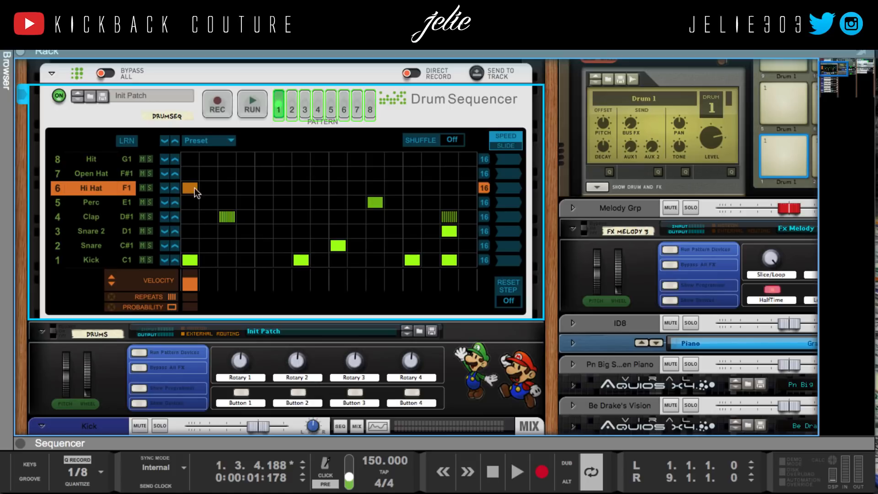
pyautogui.click(226, 189)
pyautogui.click(260, 187)
pyautogui.click(300, 188)
pyautogui.click(338, 188)
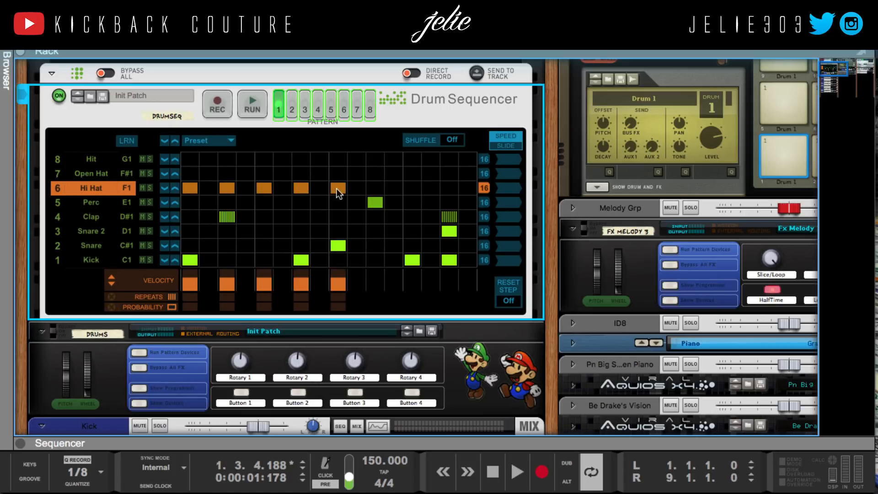
pyautogui.click(374, 187)
pyautogui.click(412, 188)
pyautogui.click(449, 188)
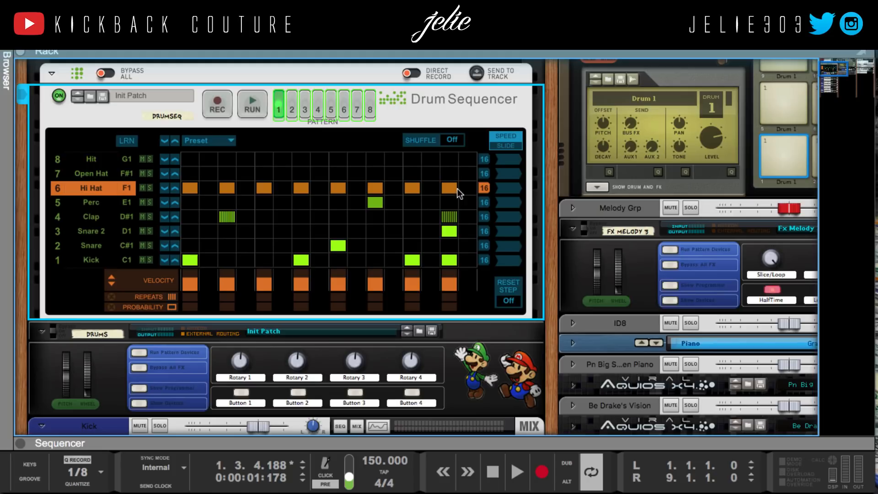
# Step: Try the Hi Hat hit on step 1 at soft, hard and medium velocity, removing and re-adding it each time
pyautogui.click(189, 189)
pyautogui.click(188, 188)
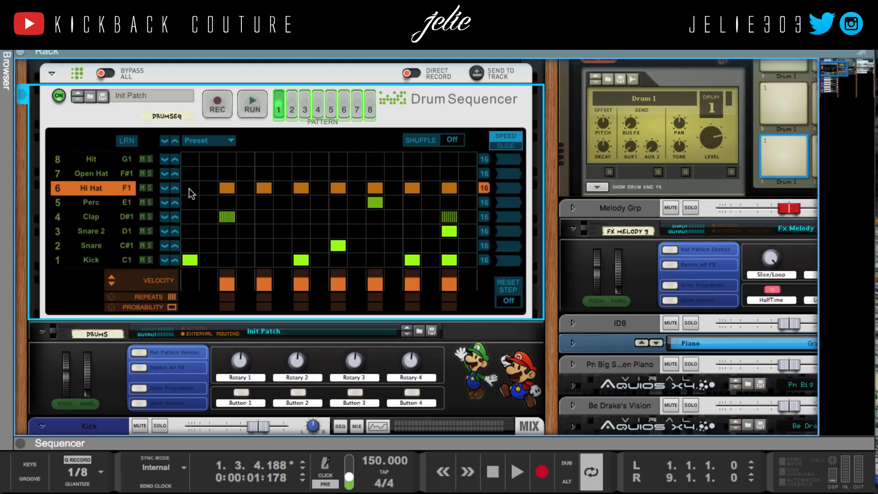
pyautogui.click(189, 188)
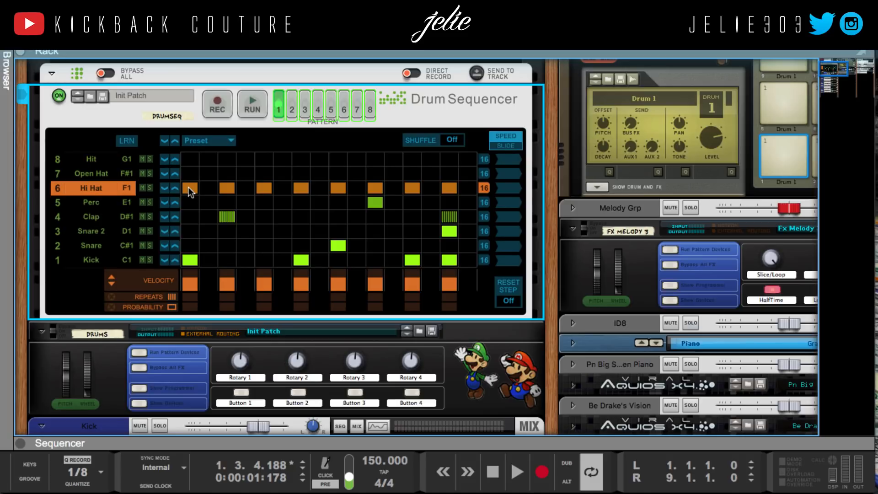
pyautogui.click(189, 187)
pyautogui.click(189, 188)
pyautogui.click(188, 187)
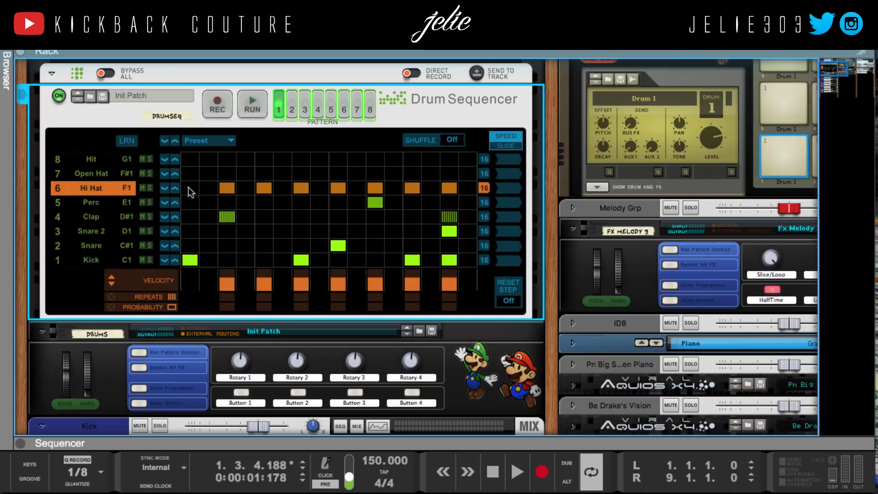
pyautogui.click(188, 188)
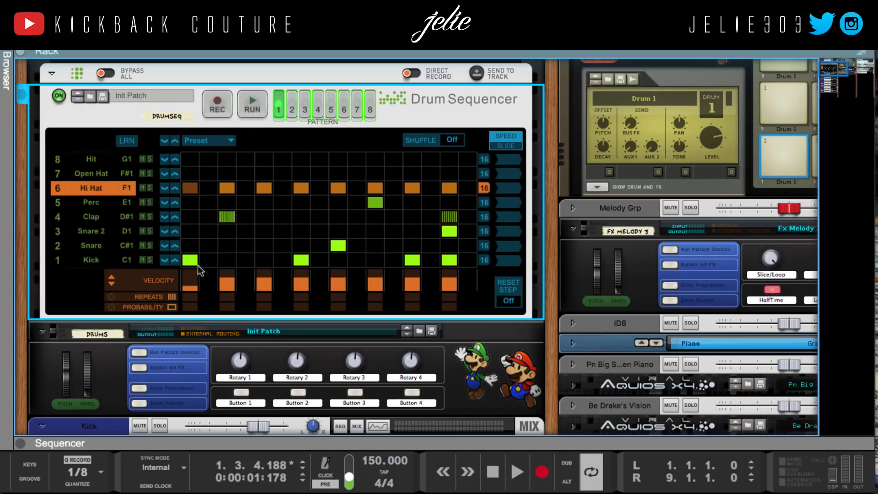
pyautogui.click(186, 188)
pyautogui.click(186, 187)
pyautogui.click(187, 188)
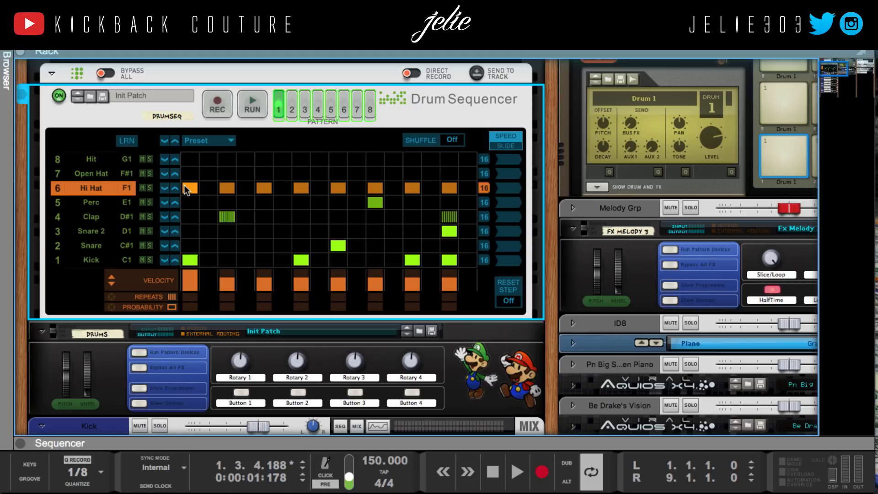
# Step: Re-enter the Hi Hat hits on steps 3 and 7 at soft velocity and audition pattern 1
pyautogui.click(226, 188)
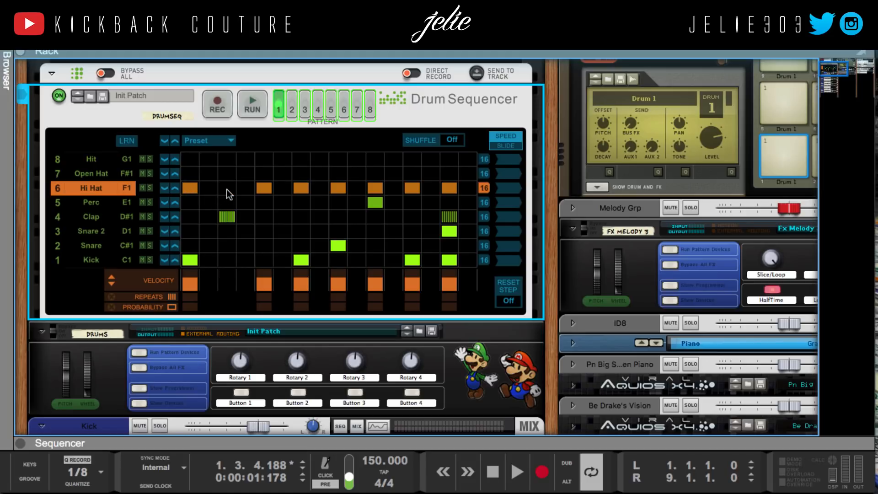
pyautogui.click(227, 188)
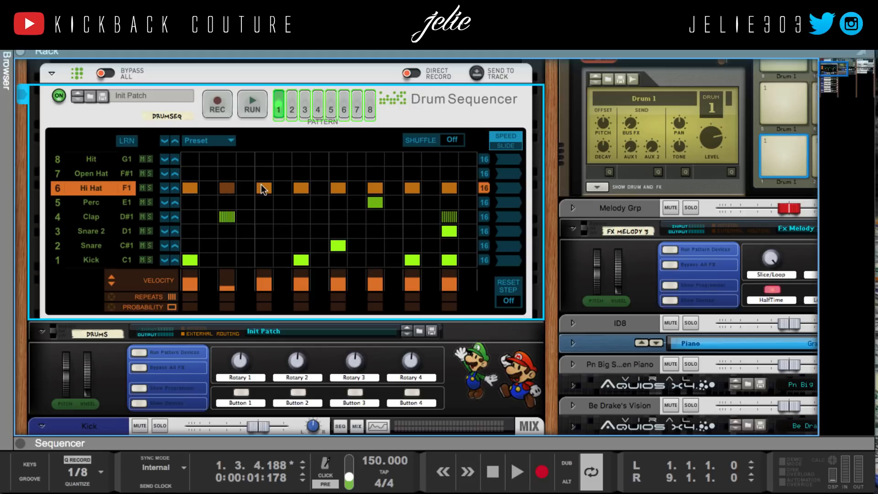
pyautogui.click(295, 188)
pyautogui.click(298, 190)
pyautogui.press('space')
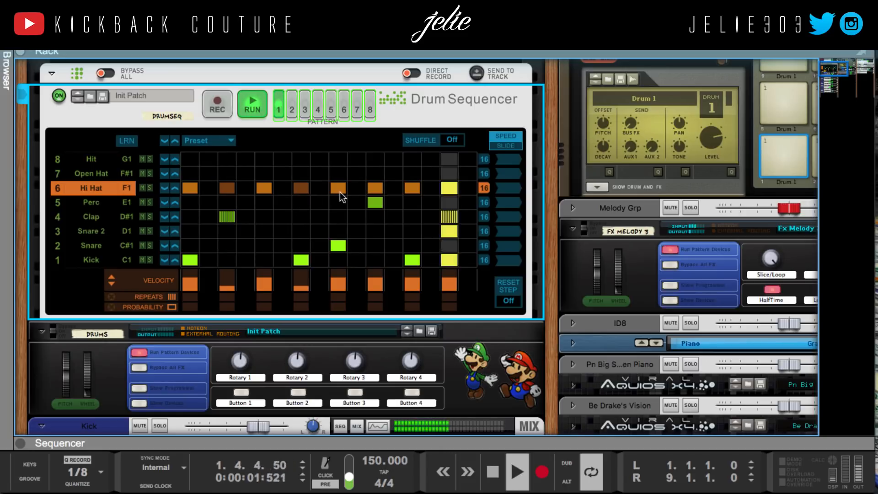
pyautogui.press('space')
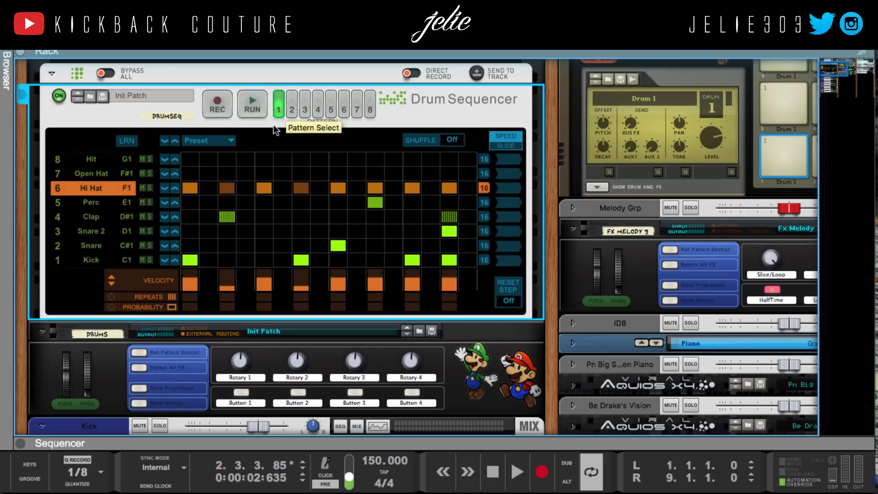
# Step: Remove the Hi Hat hits on steps 3 to 15 of pattern 1, keeping only step 1
pyautogui.click(446, 189)
pyautogui.click(413, 188)
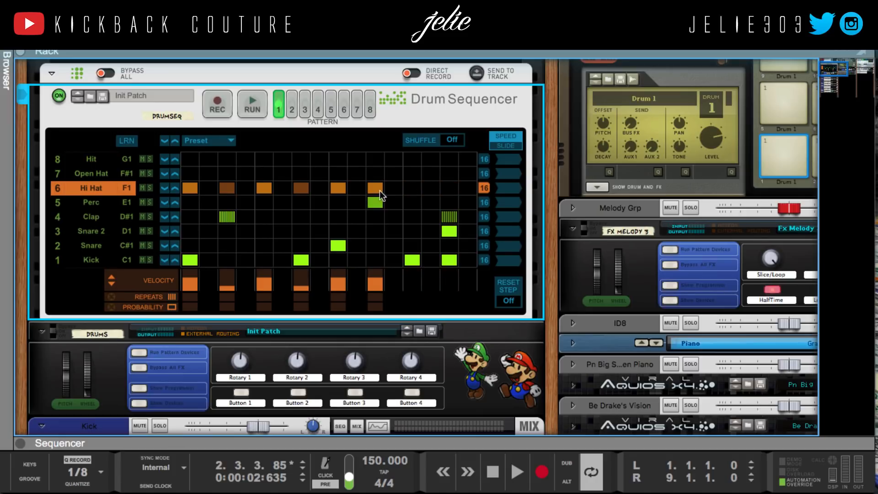
pyautogui.click(380, 189)
pyautogui.click(339, 188)
pyautogui.click(297, 188)
pyautogui.click(262, 187)
pyautogui.click(229, 188)
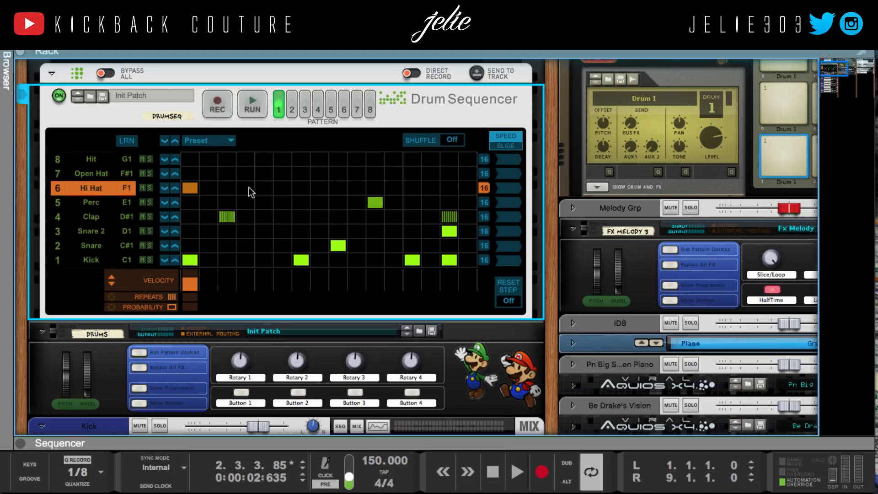
# Step: Add a soft Hi Hat hit on step 4 and a medium one on step 7 of pattern 1, and play it back
pyautogui.click(249, 187)
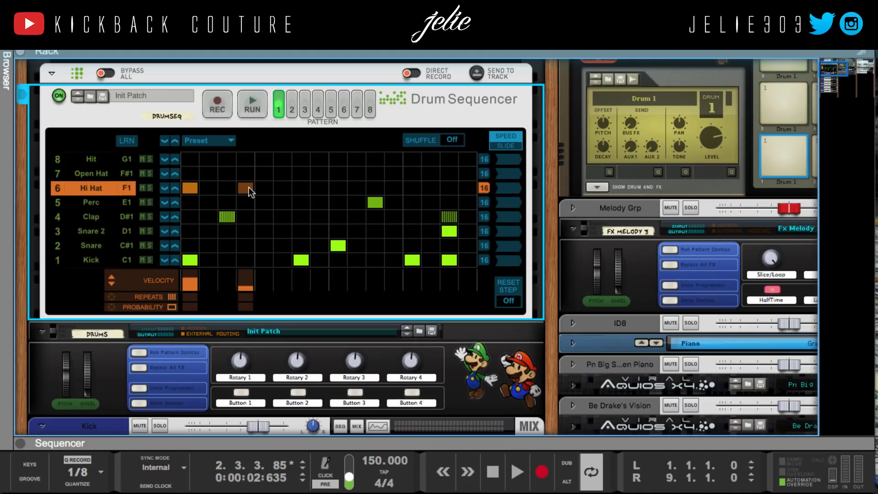
pyautogui.click(300, 189)
pyautogui.press('space')
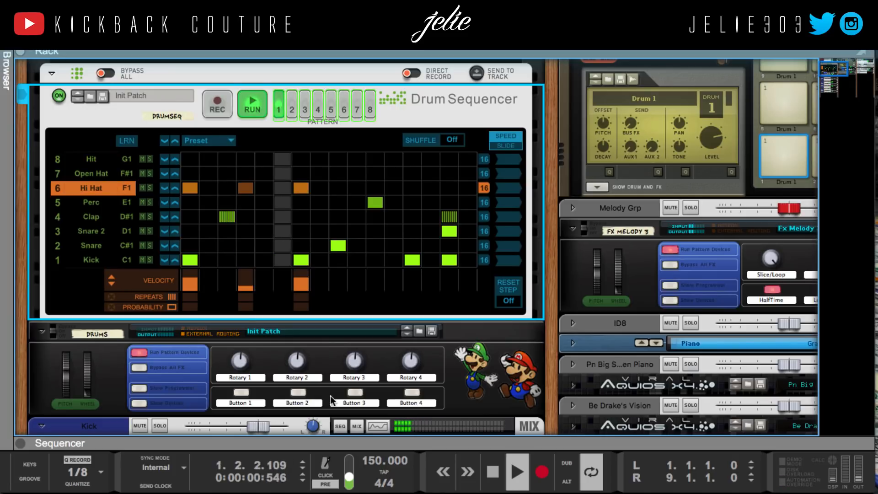
pyautogui.press('space')
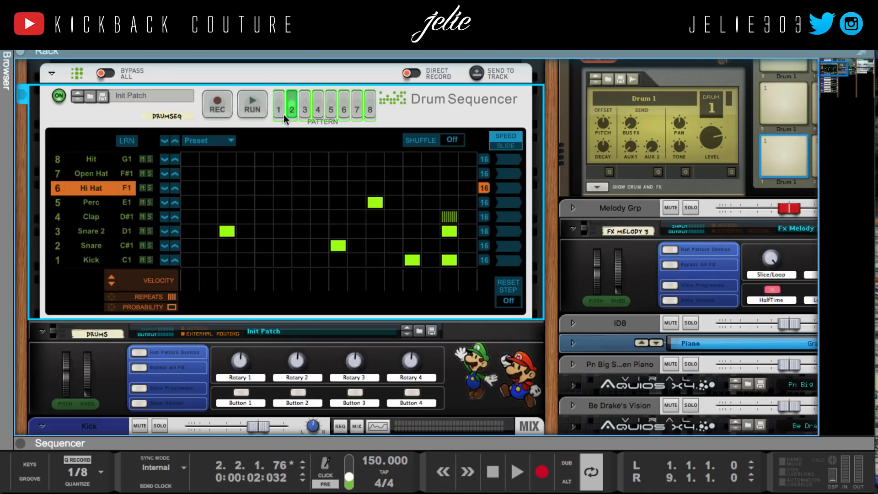
# Step: Add Hi Hat hits on steps 9, 11, 13 and 15 of pattern 1, with 11 and 15 at soft velocity, and play the pattern
pyautogui.click(337, 188)
pyautogui.click(375, 187)
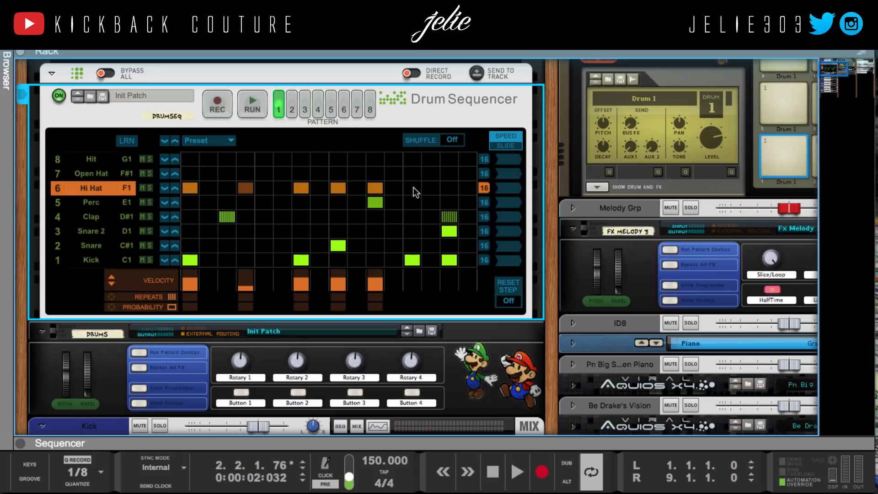
pyautogui.click(412, 188)
pyautogui.click(449, 188)
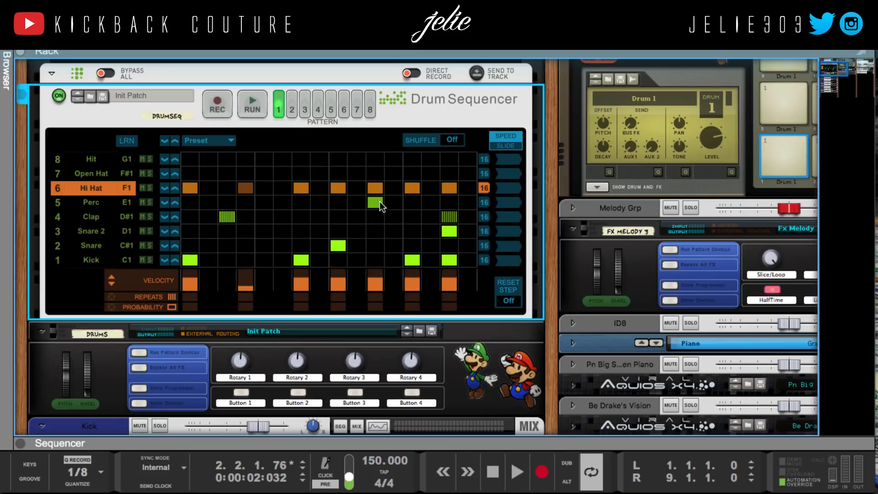
pyautogui.click(377, 187)
pyautogui.keyDown('alt'); pyautogui.click(375, 187); pyautogui.keyUp('alt')
pyautogui.click(444, 186)
pyautogui.keyDown('alt'); pyautogui.click(444, 185); pyautogui.keyUp('alt')
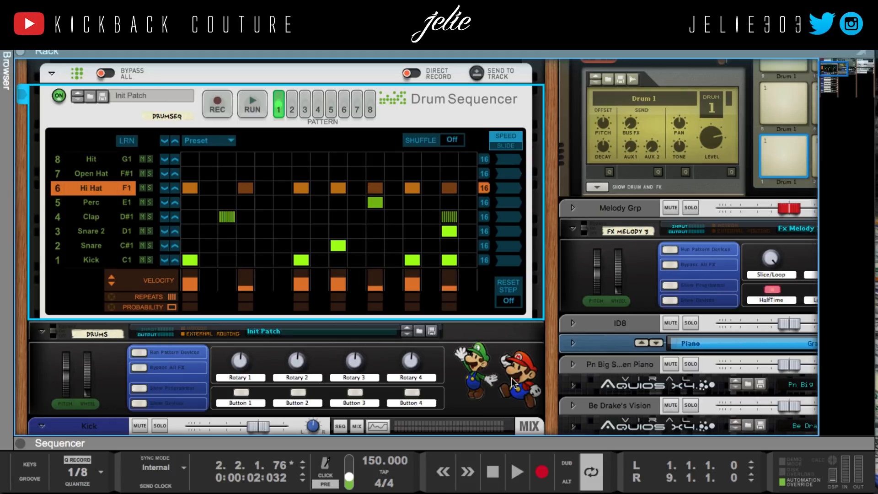
pyautogui.press('space')
pyautogui.press('space')
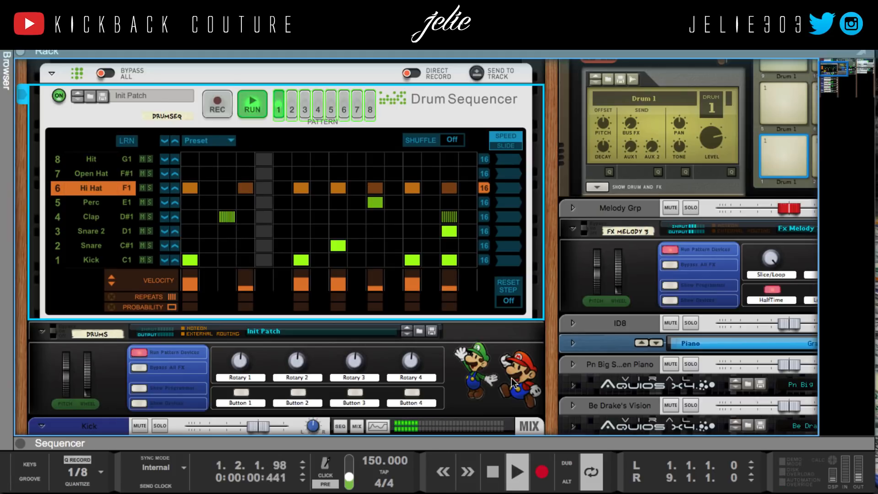
# Step: In pattern 2, place Hi Hat hits on steps 1, 4 and 7, with step 4 soft, removing a trial hit from step 5
pyautogui.click(292, 114)
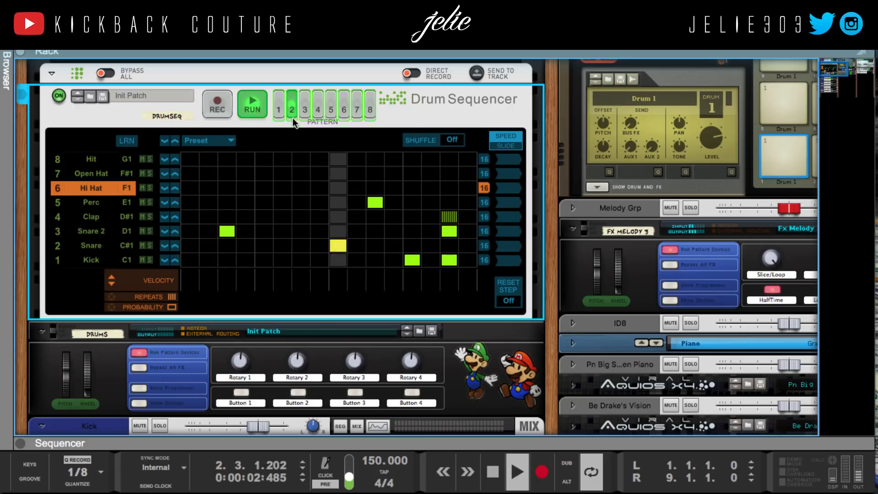
pyautogui.press('space')
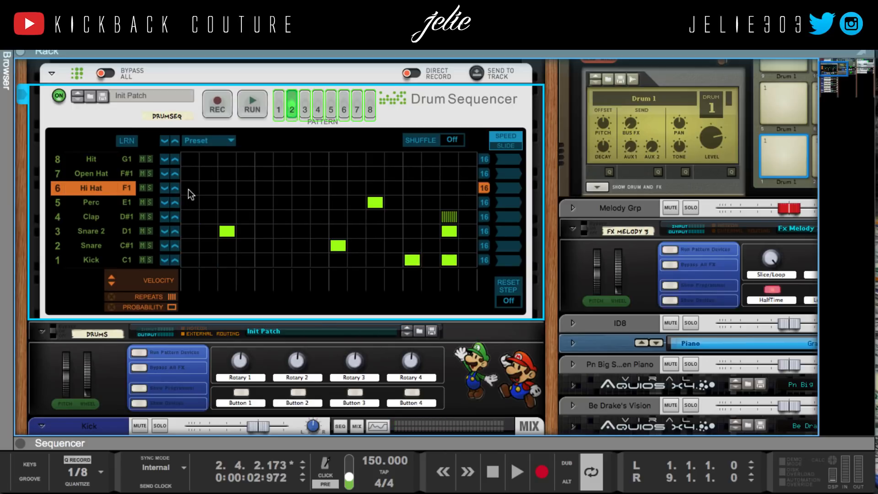
pyautogui.click(189, 188)
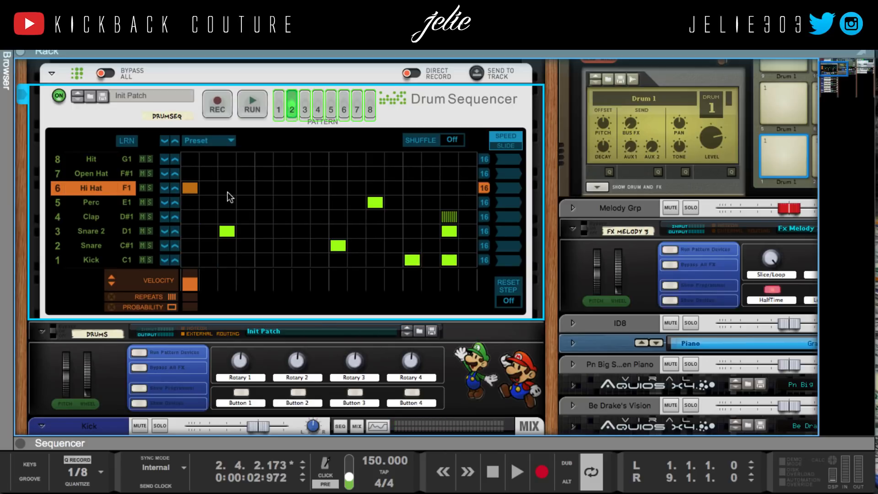
pyautogui.click(266, 188)
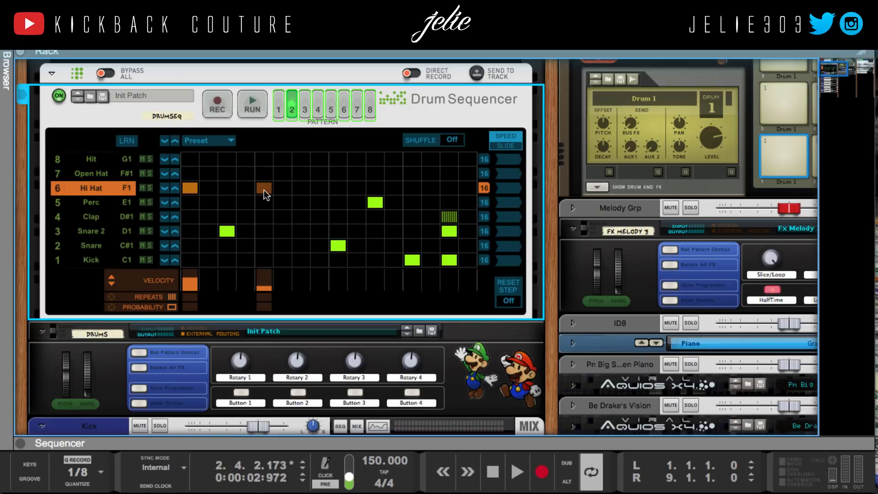
pyautogui.click(264, 189)
pyautogui.click(244, 188)
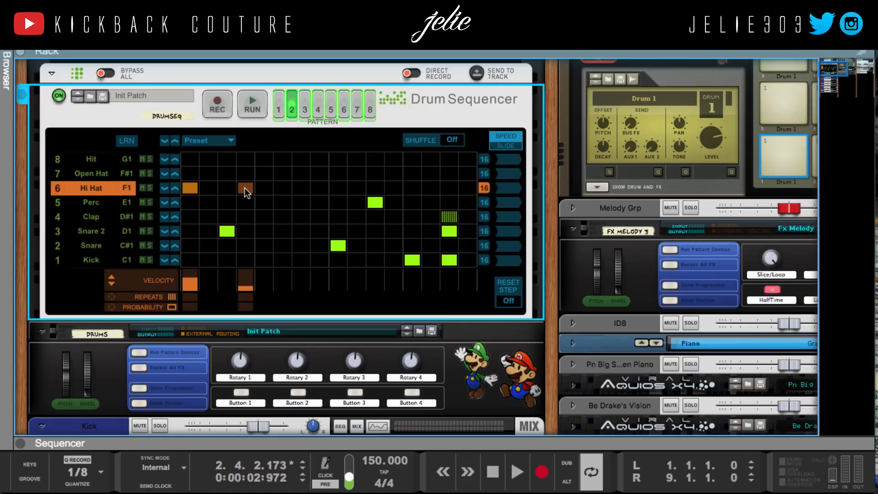
pyautogui.click(303, 188)
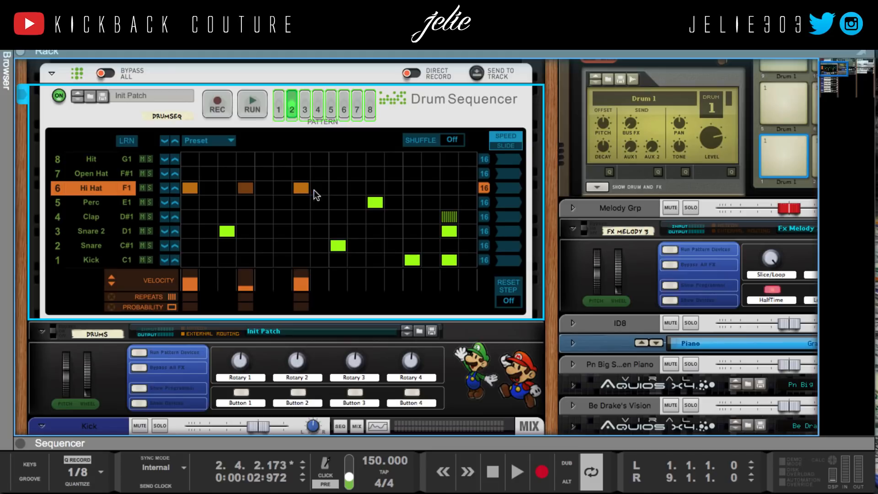
# Step: Add Hi Hat hits on steps 9, 11, 13 and 15 of pattern 2, with 11 and 15 at soft velocity
pyautogui.click(337, 188)
pyautogui.click(375, 187)
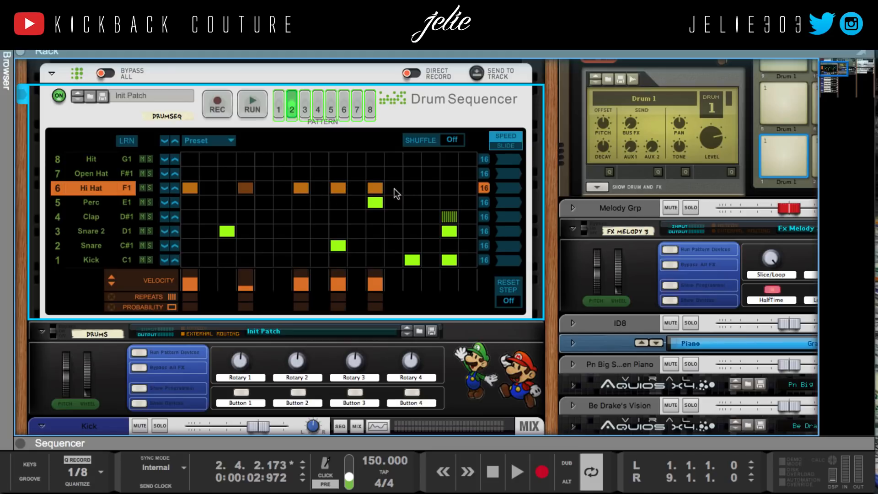
pyautogui.click(374, 187)
pyautogui.click(375, 188)
pyautogui.click(412, 188)
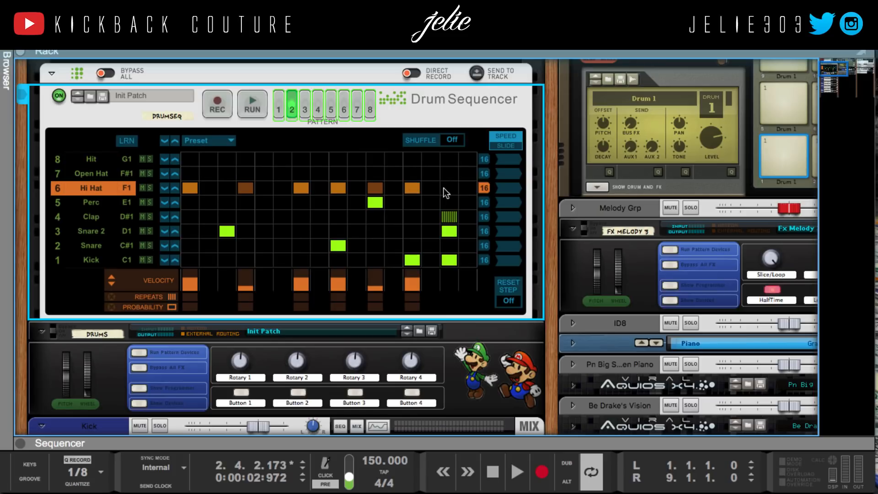
pyautogui.click(447, 189)
# Step: Copy the Hi Hat lane from pattern 1 and paste it into patterns 3 and 4
pyautogui.click(305, 111)
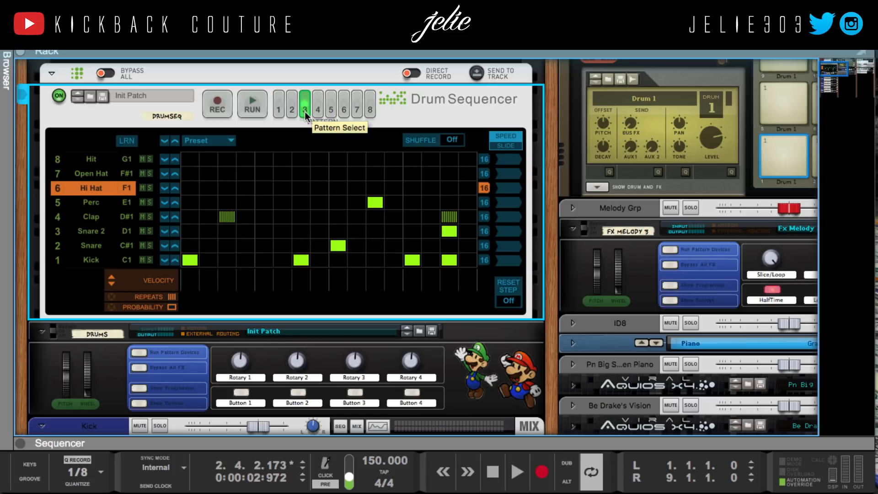
pyautogui.click(280, 111)
pyautogui.click(218, 141)
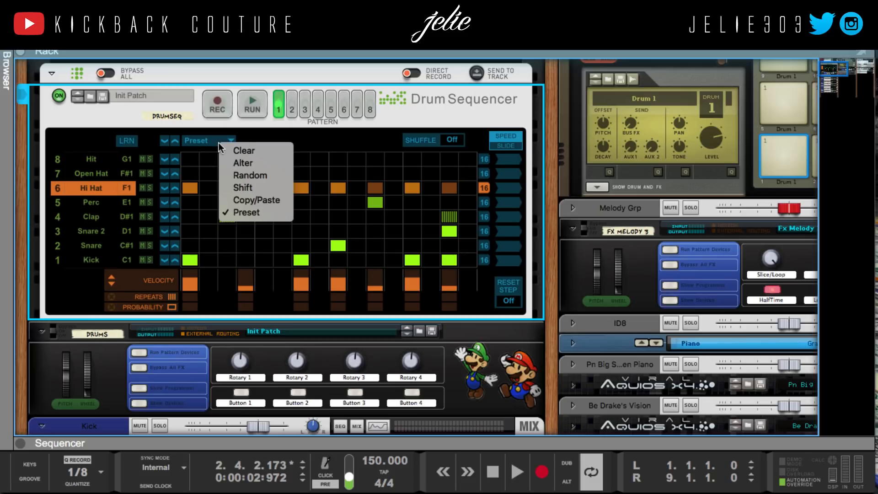
pyautogui.click(240, 199)
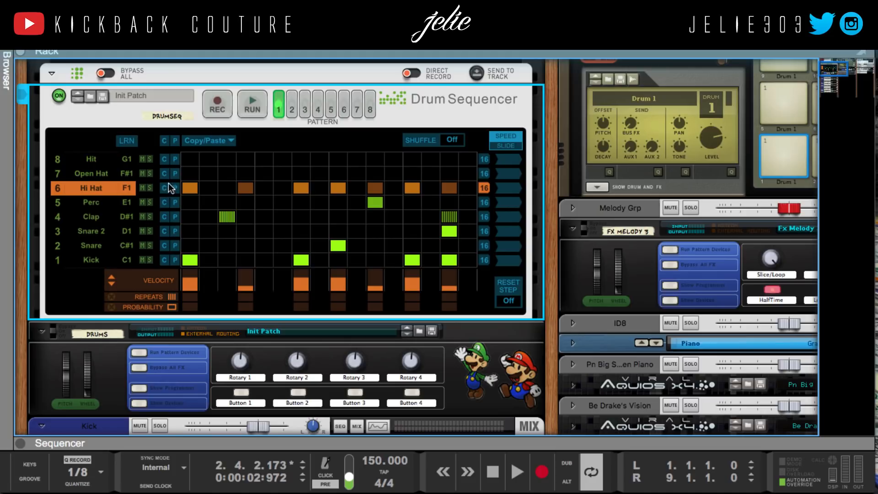
pyautogui.click(292, 109)
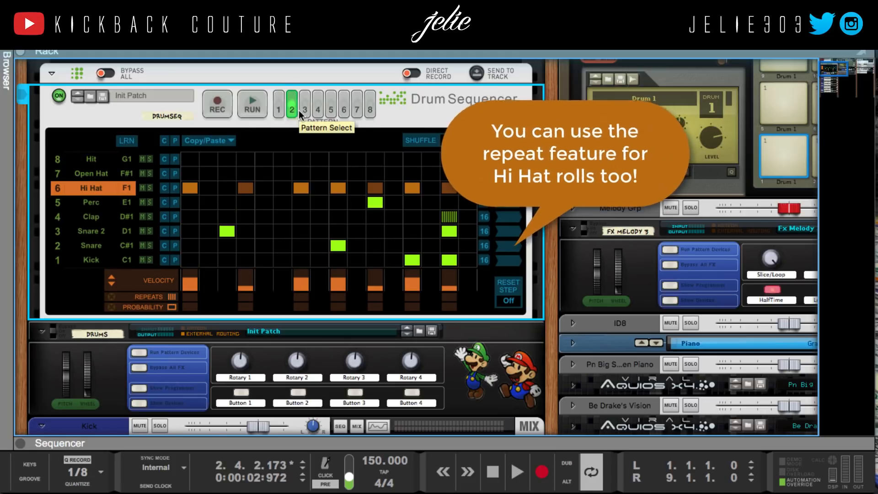
pyautogui.click(303, 110)
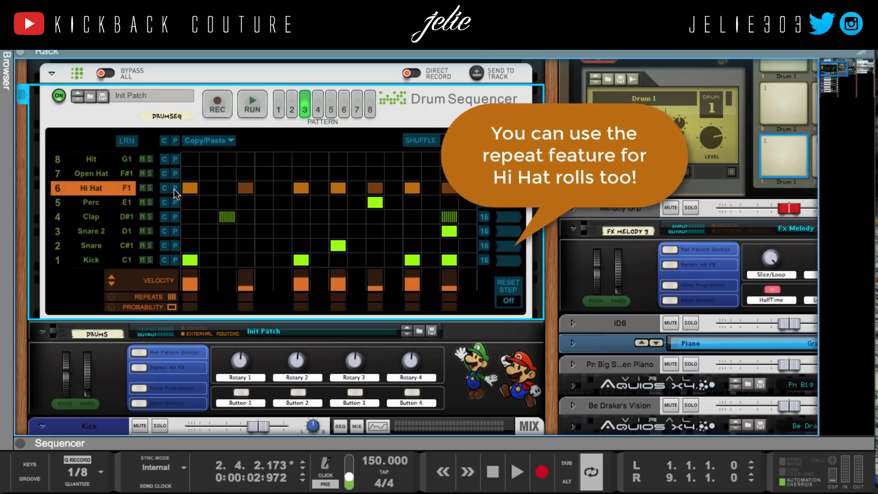
pyautogui.click(319, 109)
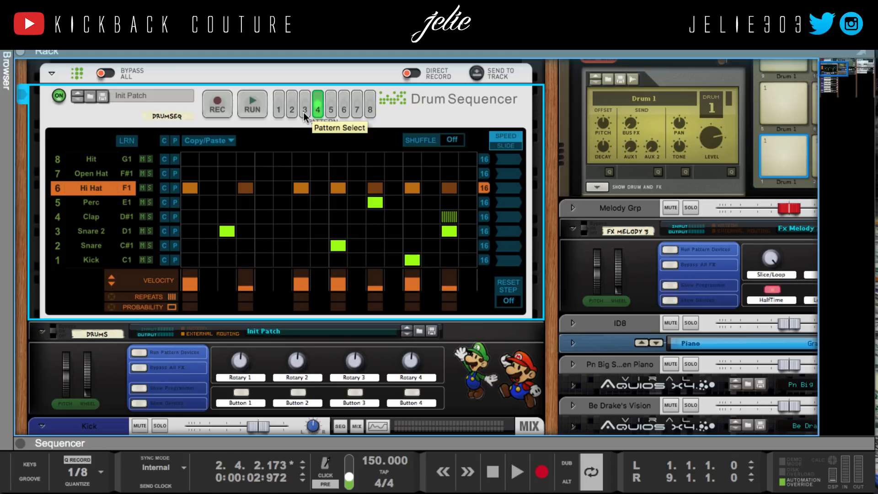
# Step: Add extra Hi Hat hits on step 10 of pattern 2 and steps 10 and 14 of pattern 4, and play the beat
pyautogui.click(282, 111)
pyautogui.click(291, 117)
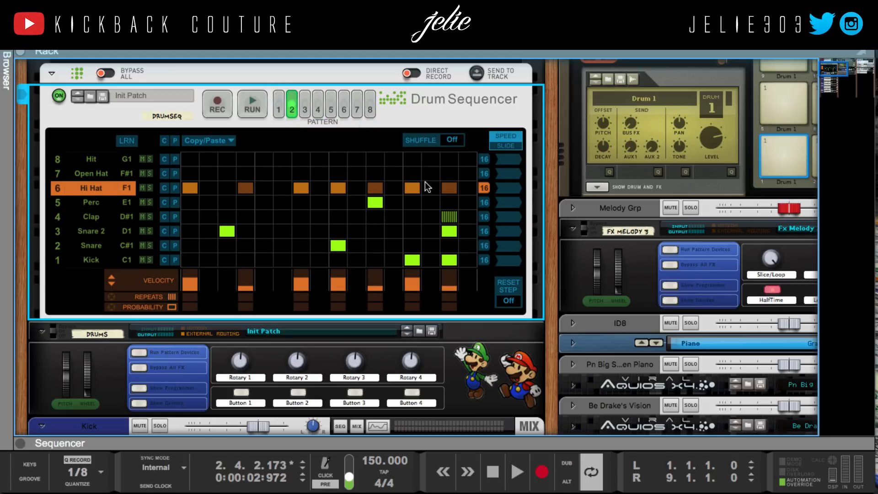
pyautogui.click(357, 188)
pyautogui.click(316, 111)
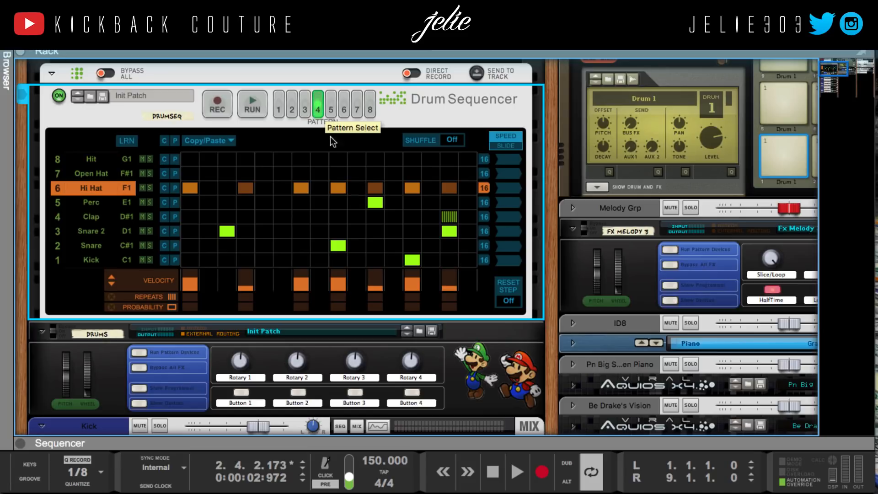
pyautogui.click(357, 187)
pyautogui.click(430, 188)
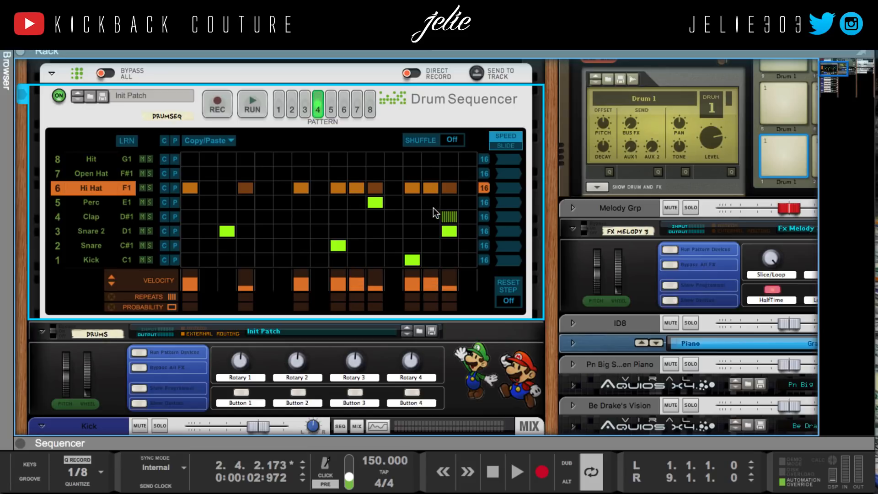
pyautogui.press('space')
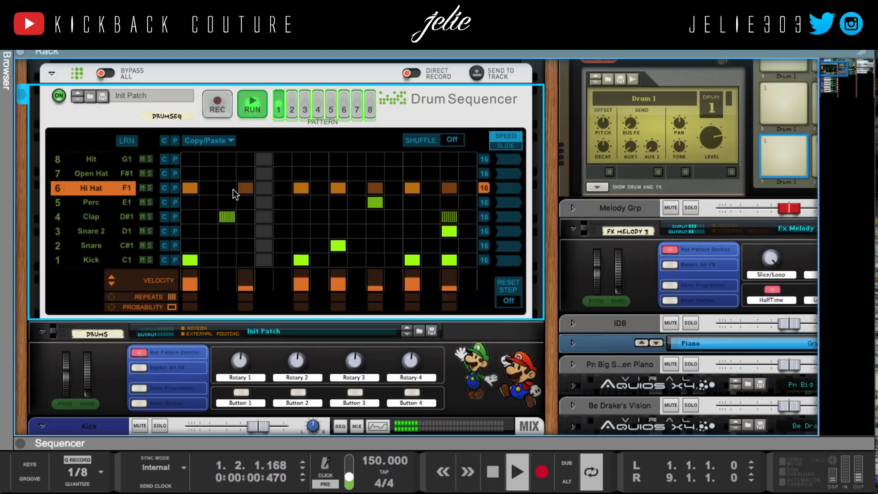
pyautogui.press('space')
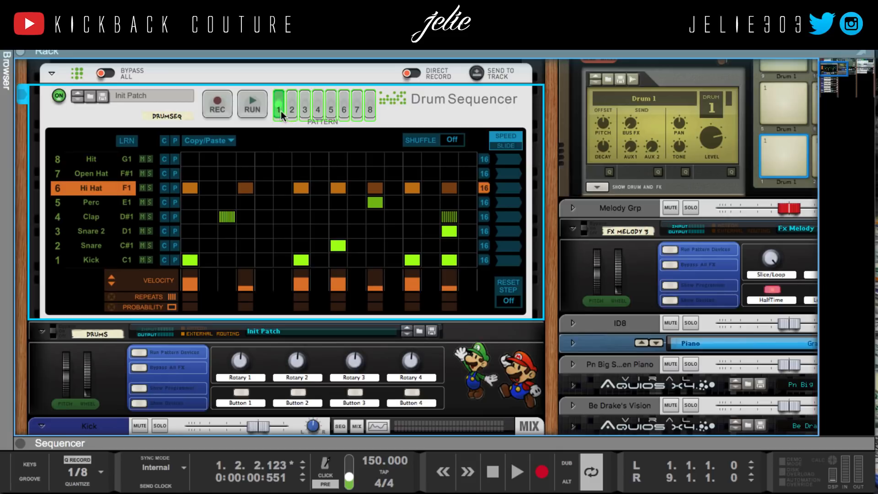
# Step: Add an Open Hat hit on step 5 of pattern 1 and play it back
pyautogui.click(265, 175)
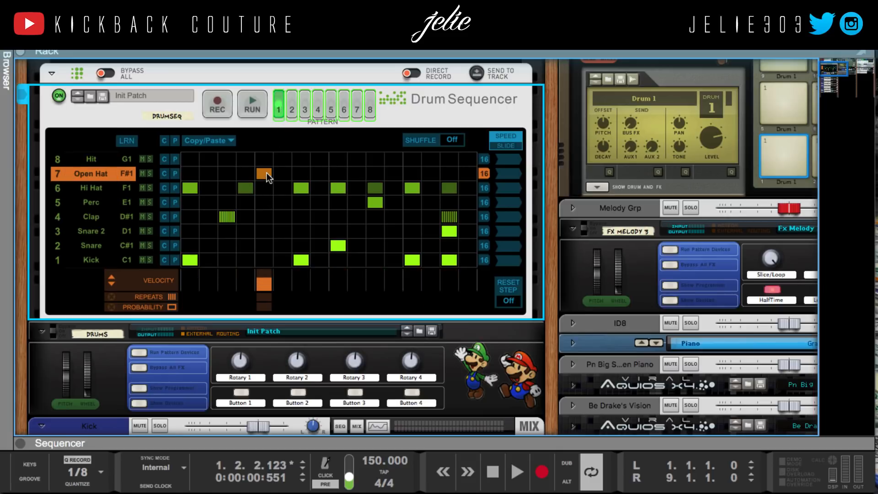
pyautogui.press('space')
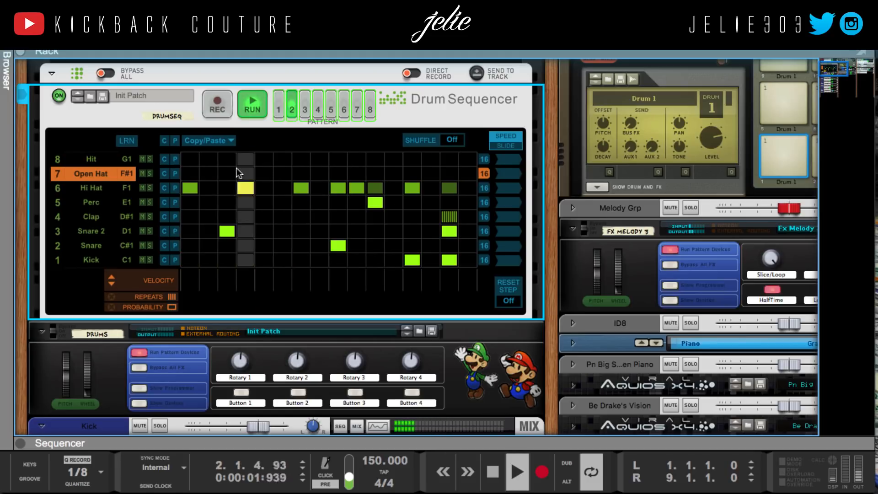
pyautogui.press('space')
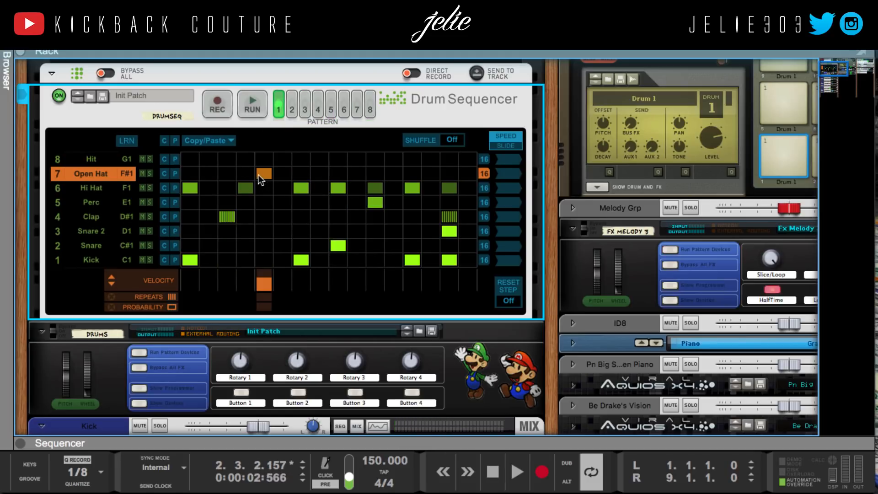
# Step: Unfold the Open Hat NN-XT sampler and turn up its amp envelope release
pyautogui.scroll(-2, 245, 209)
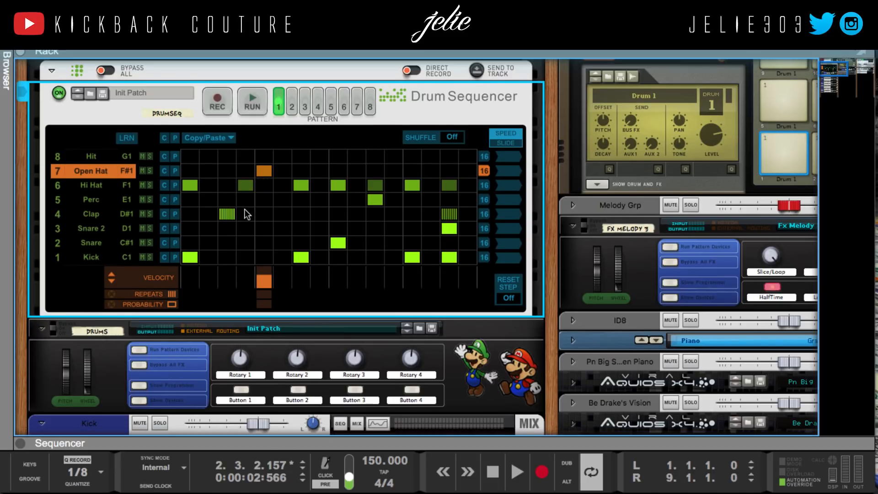
pyautogui.scroll(-10, 245, 210)
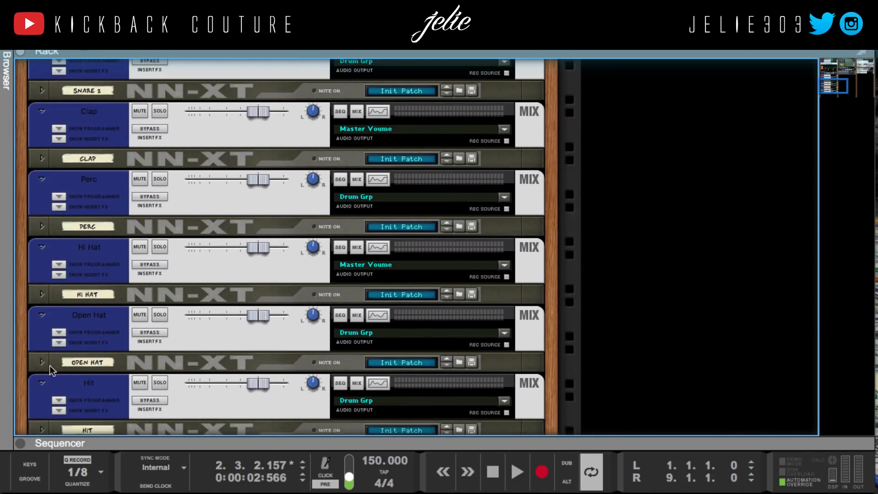
pyautogui.click(42, 362)
pyautogui.scroll(-5, 79, 349)
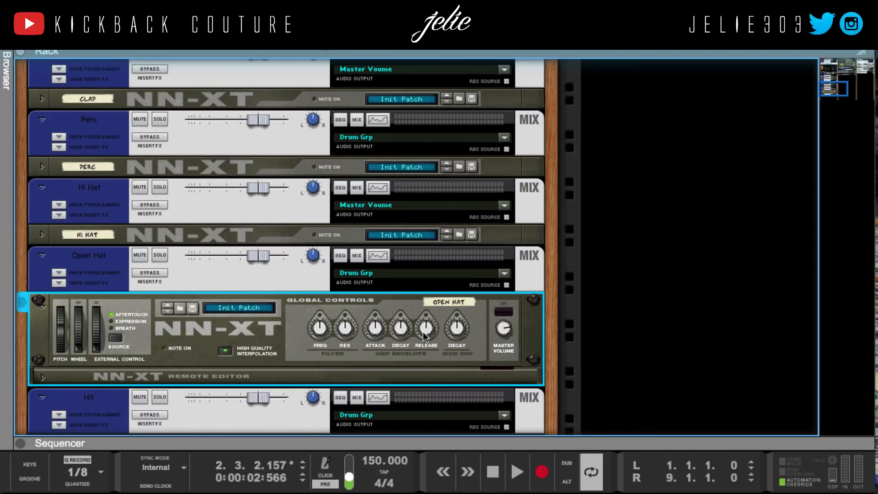
pyautogui.scroll(10, 329, 138)
pyautogui.scroll(3, 330, 138)
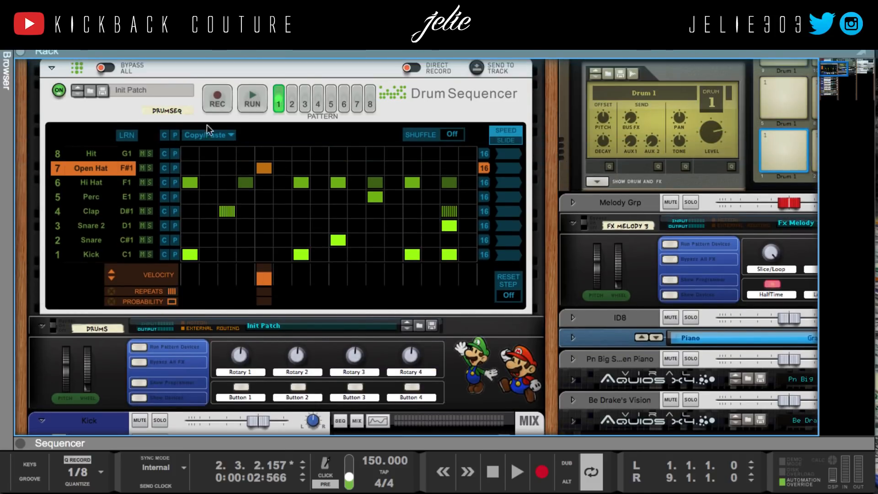
# Step: Play the beat from the start of pattern 1 to hear the Open Hat
pyautogui.click(277, 104)
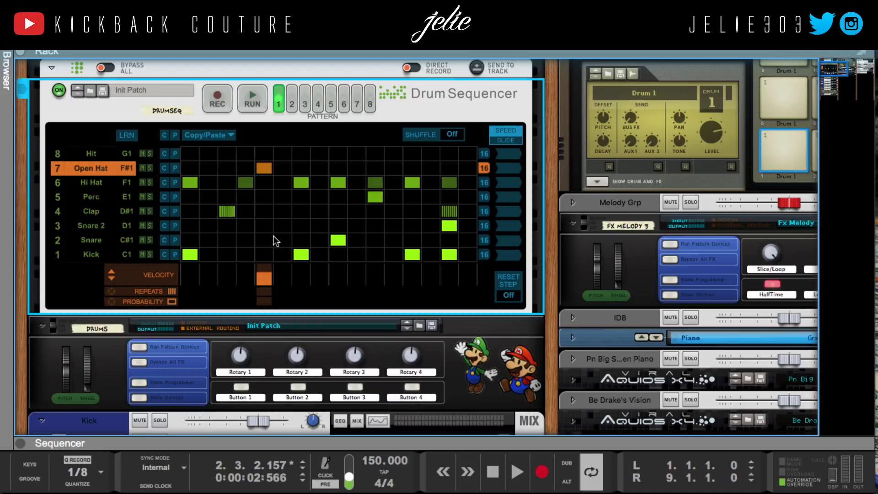
pyautogui.hotkey('shift', 'Return')
pyautogui.press('space')
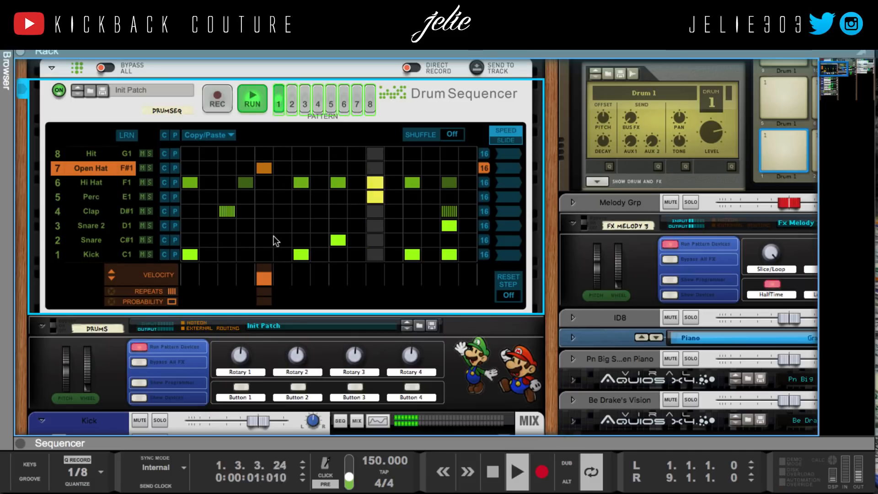
pyautogui.press('space')
# Step: Add an Open Hat hit on step 5 of patterns 2, 3 and 4, and play the beat from the start
pyautogui.click(264, 168)
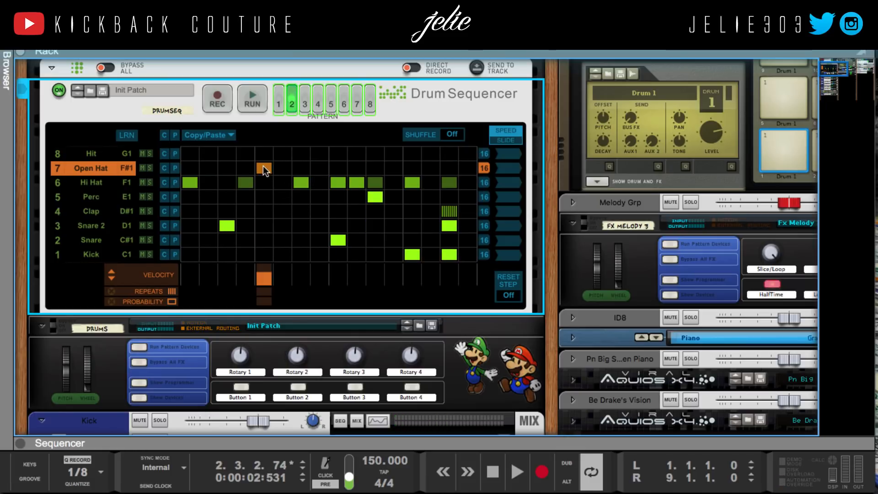
pyautogui.click(264, 167)
pyautogui.click(267, 165)
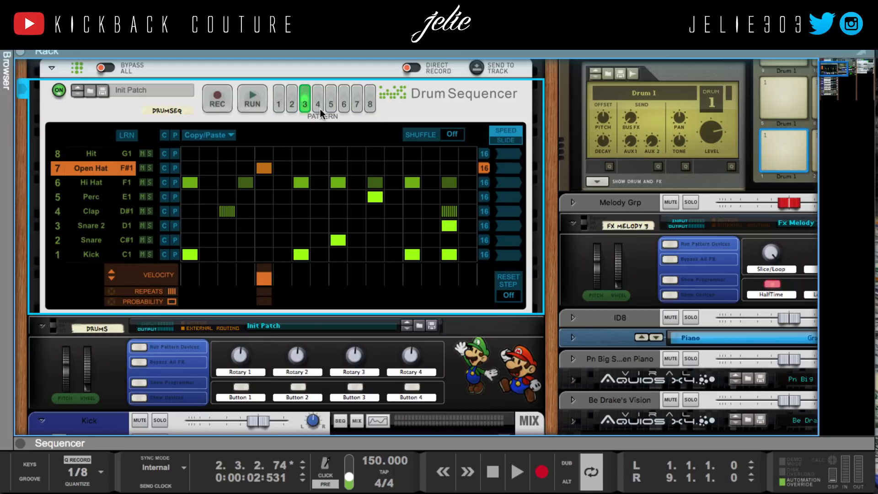
pyautogui.click(318, 105)
pyautogui.click(263, 167)
pyautogui.press('Home')
pyautogui.press('space')
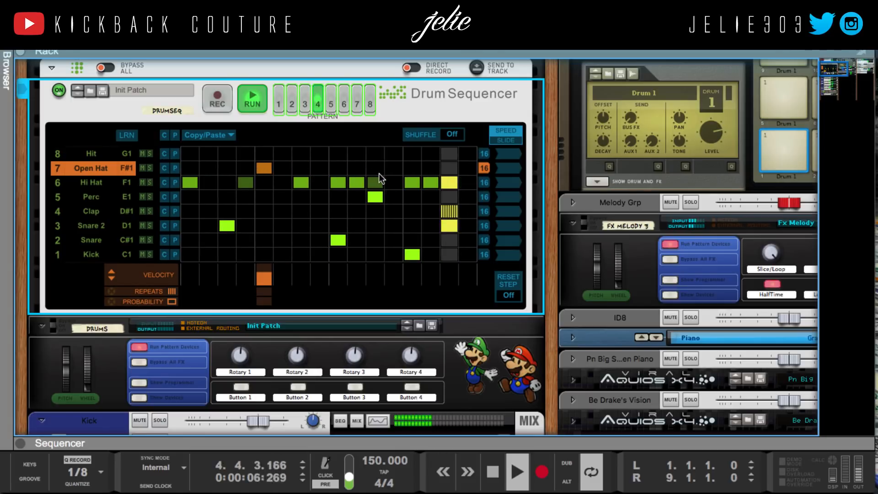
pyautogui.press('space')
# Step: Add a second Open Hat hit on step 13 of pattern 4
pyautogui.click(316, 107)
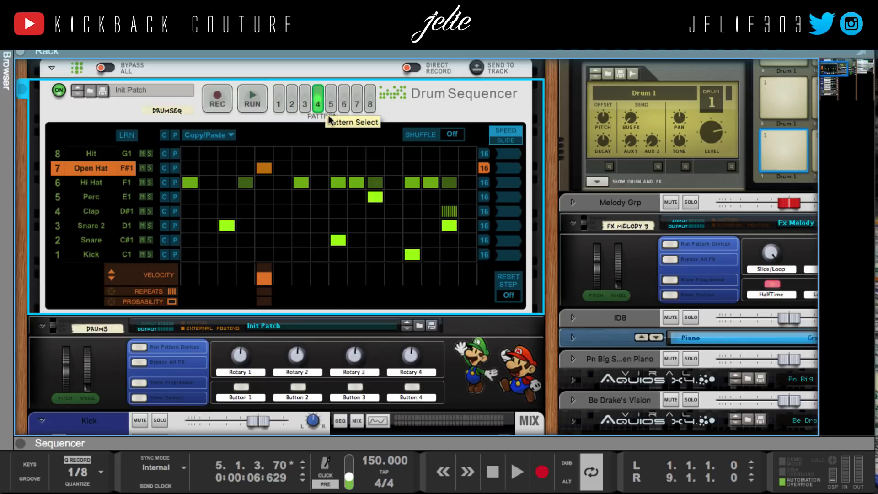
pyautogui.click(414, 168)
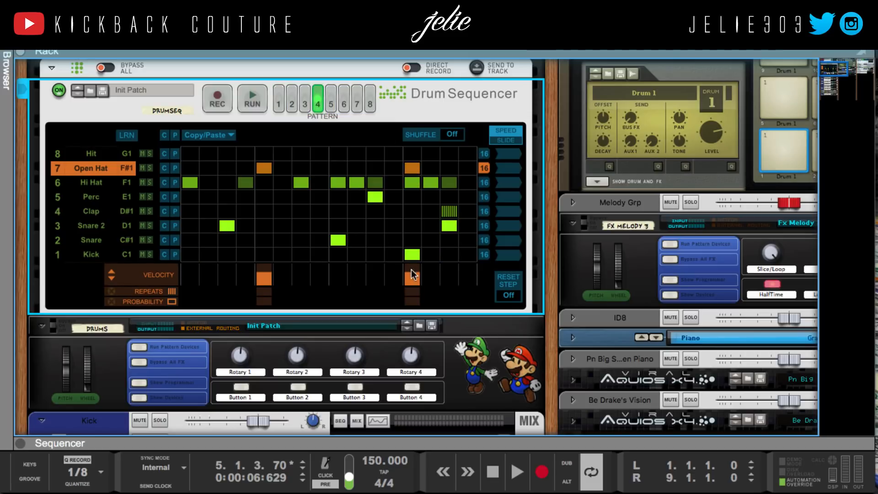
pyautogui.moveTo(410, 269); pyautogui.dragTo(411, 274)
# Step: Try 5 repeats on the Open Hat hit at step 5 of pattern 4 while running the pattern, and remove the repeats
pyautogui.moveTo(263, 294); pyautogui.dragTo(260, 265)
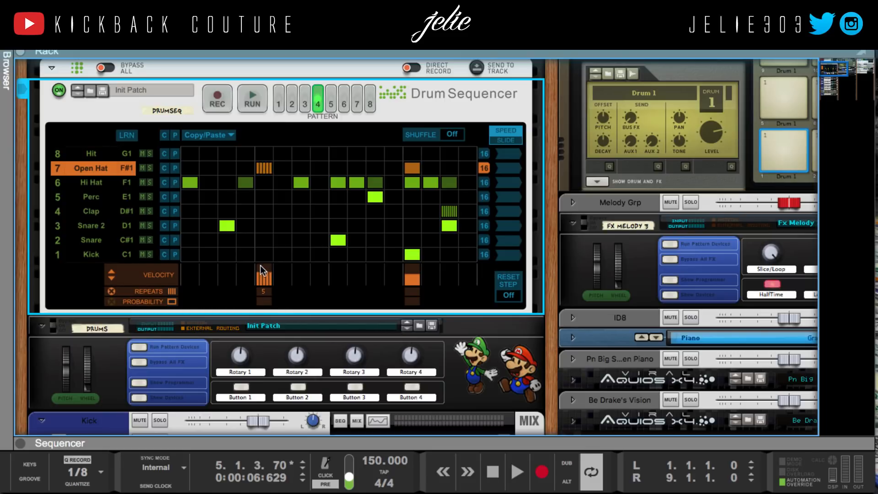
pyautogui.click(259, 98)
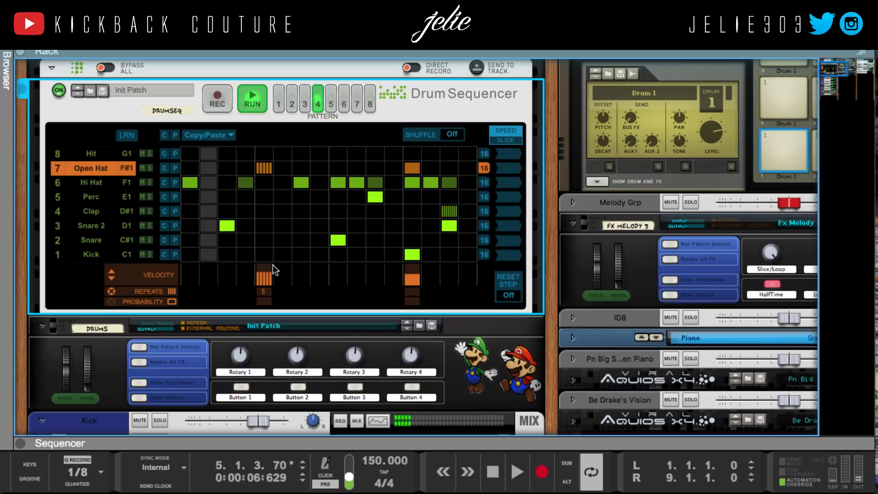
pyautogui.moveTo(265, 293); pyautogui.dragTo(259, 317)
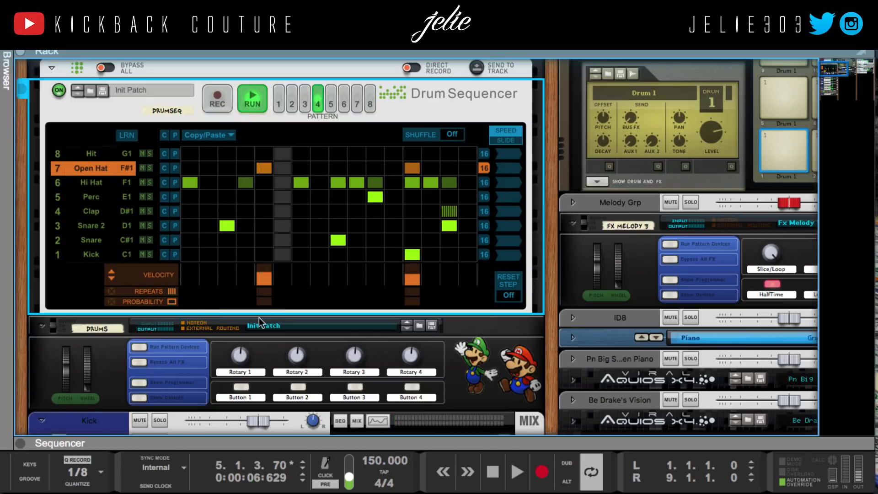
# Step: Set 3 repeats on the Open Hat hit at step 13 of pattern 4 and play the beat from the start
pyautogui.moveTo(413, 296); pyautogui.dragTo(410, 267)
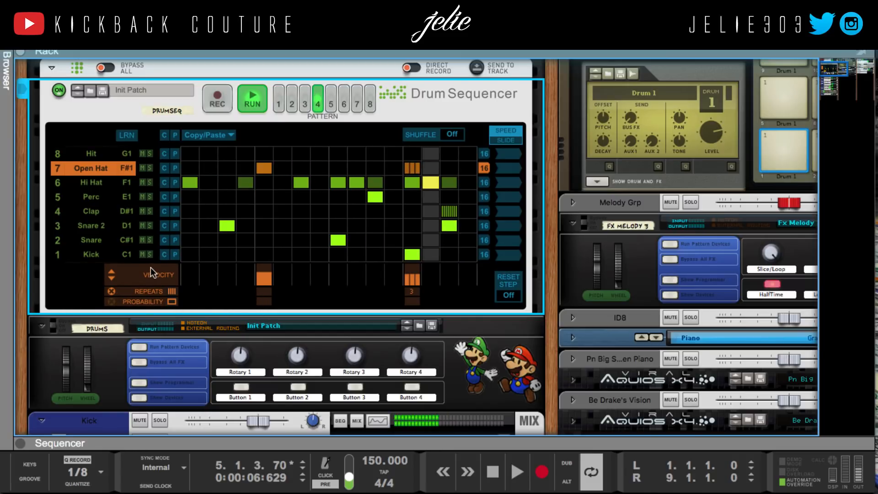
pyautogui.press('space')
pyautogui.press('KP_Decimal')
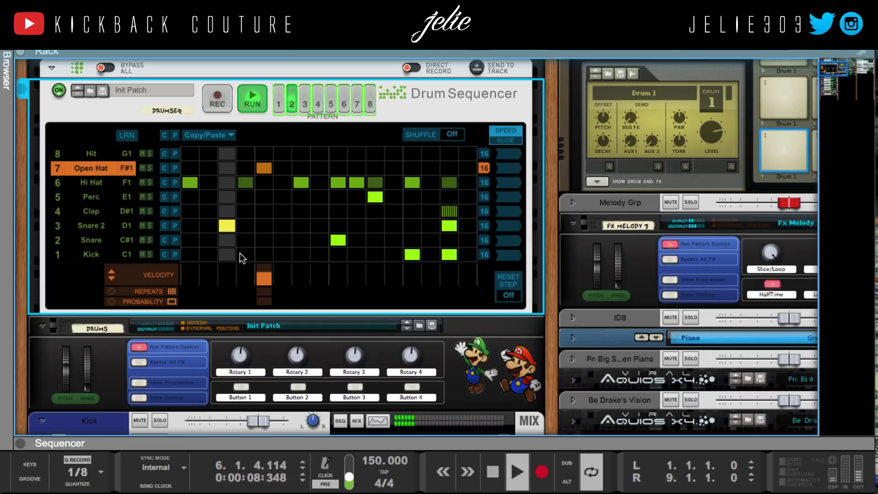
# Step: Expand the Open Hat NN-XT's remote editor, play the beat from the start, and return to the Drum Sequencer with playback stopped
pyautogui.scroll(-10, 240, 253)
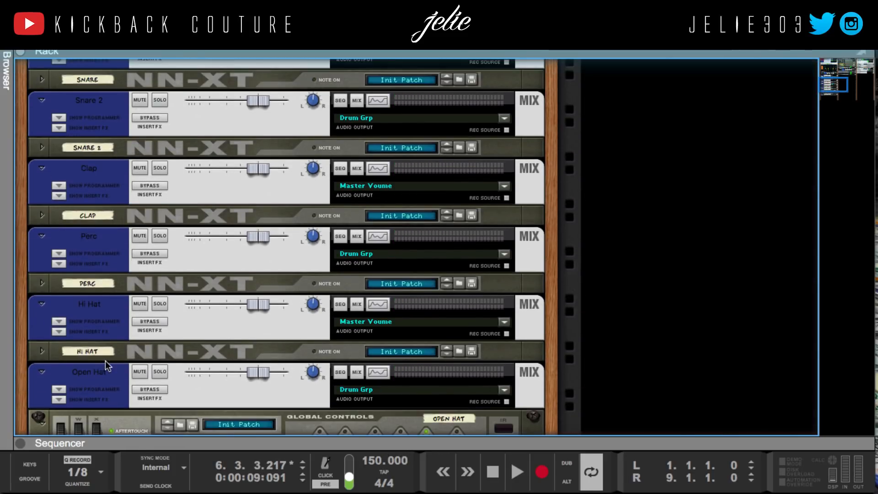
pyautogui.scroll(-5, 84, 377)
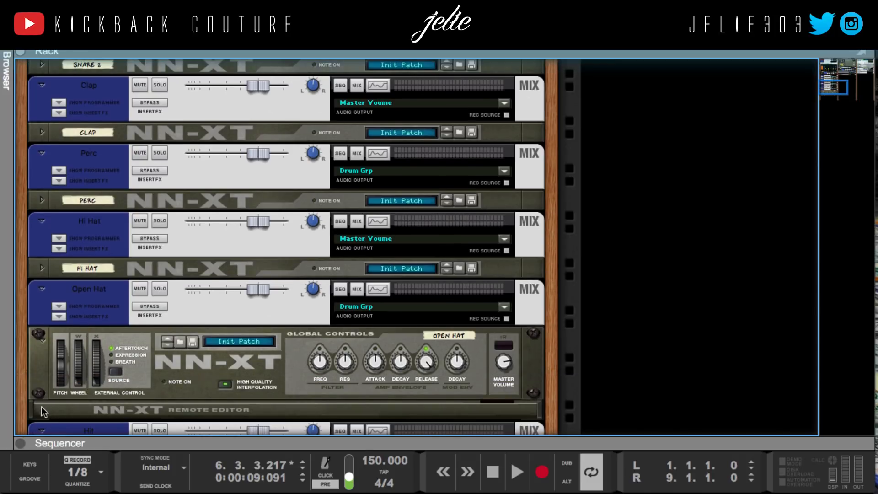
pyautogui.click(42, 407)
pyautogui.scroll(-1, 218, 180)
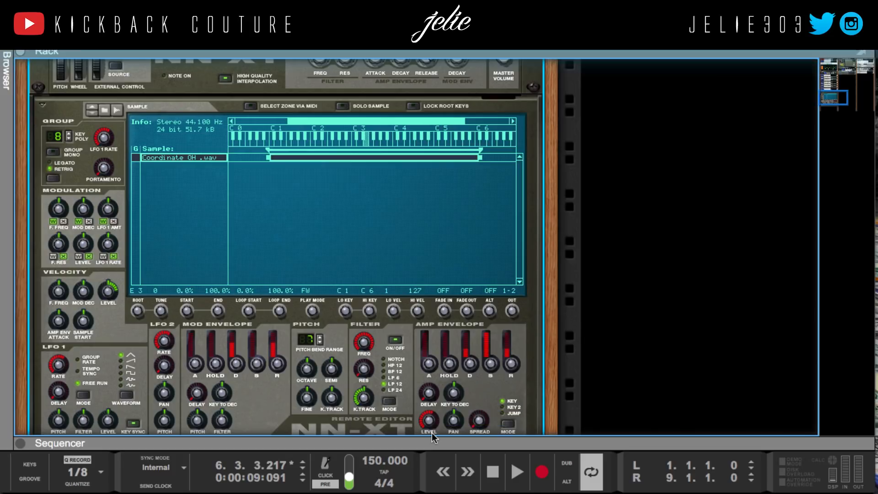
pyautogui.press('Home')
pyautogui.press('space')
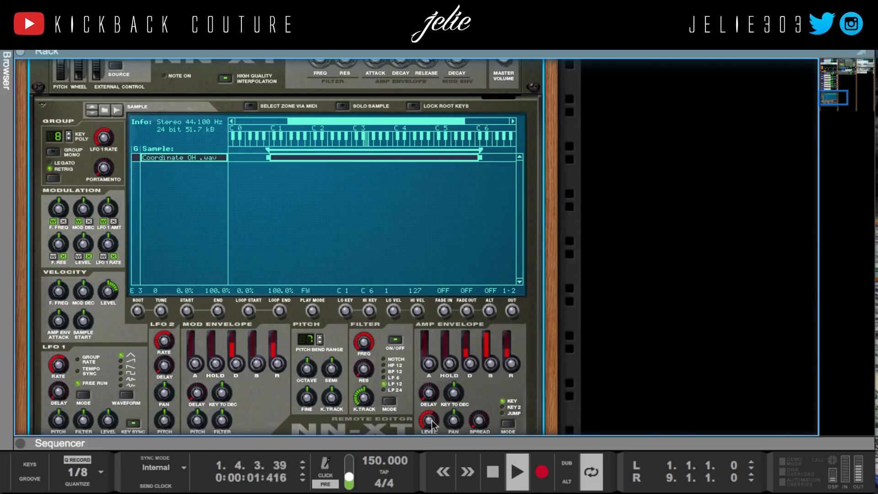
pyautogui.scroll(10, 262, 292)
pyautogui.scroll(12, 214, 253)
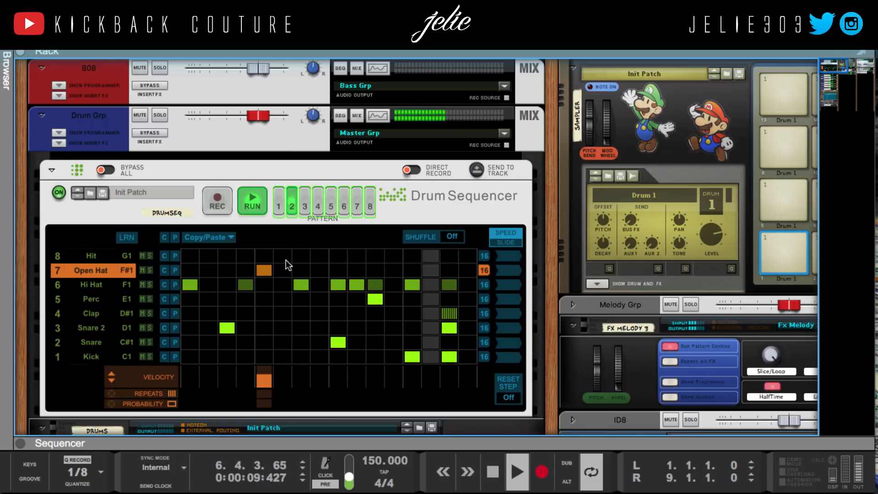
pyautogui.press('space')
pyautogui.click(429, 208)
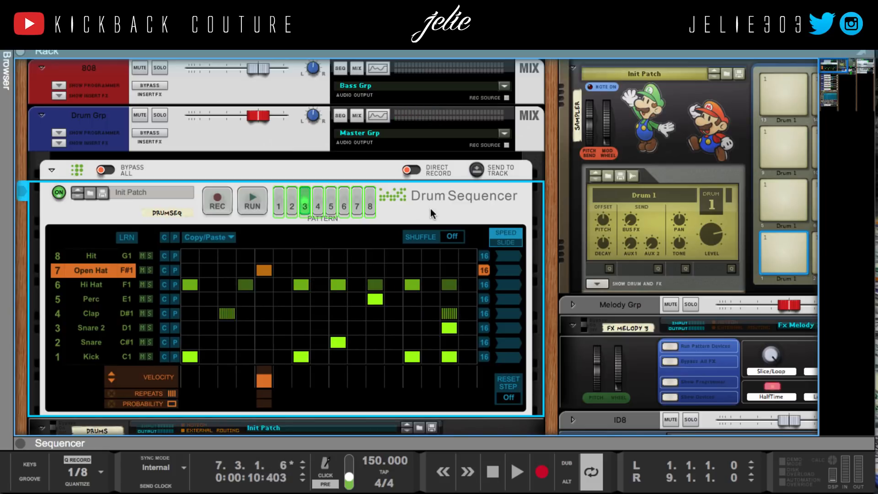
pyautogui.press('Home')
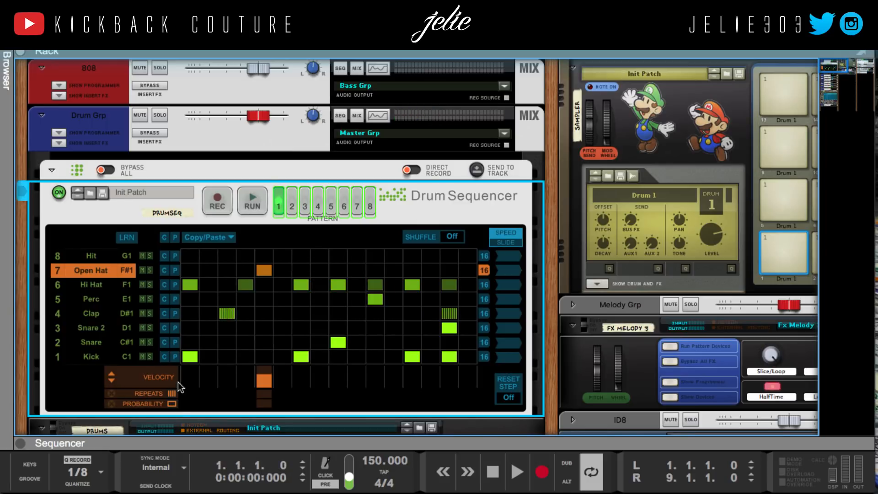
# Step: Try probabilities of 33% and 72% on the Kick hit at step 1 of pattern 1 and play the beat
pyautogui.moveTo(262, 407); pyautogui.dragTo(264, 397)
pyautogui.click(130, 356)
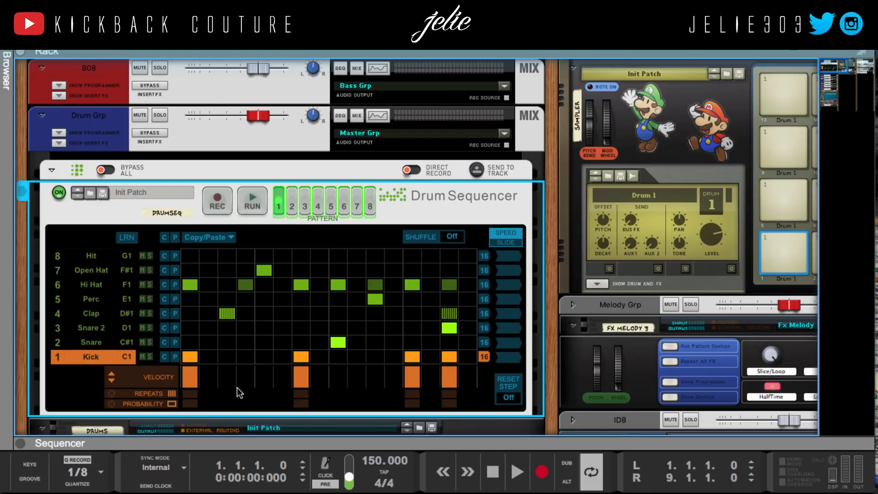
pyautogui.moveTo(190, 404); pyautogui.dragTo(186, 430)
pyautogui.moveTo(193, 446); pyautogui.dragTo(179, 421)
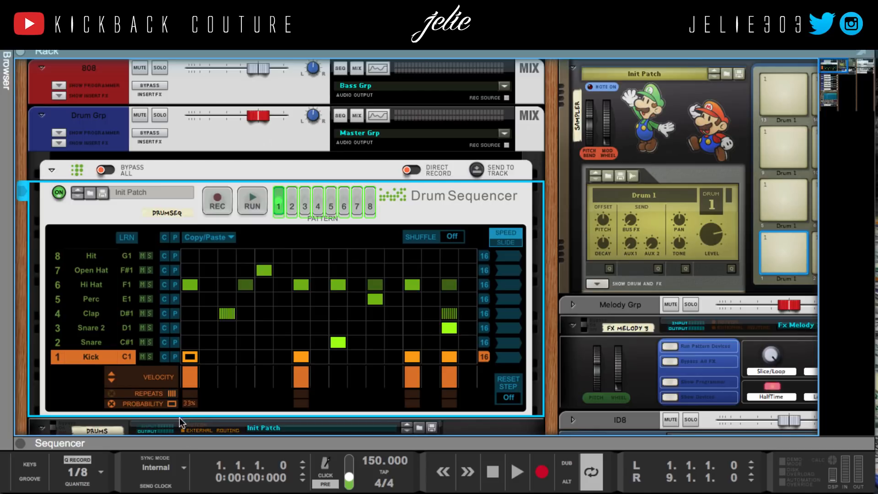
pyautogui.moveTo(157, 343); pyautogui.dragTo(152, 317)
pyautogui.moveTo(147, 280); pyautogui.dragTo(121, 365)
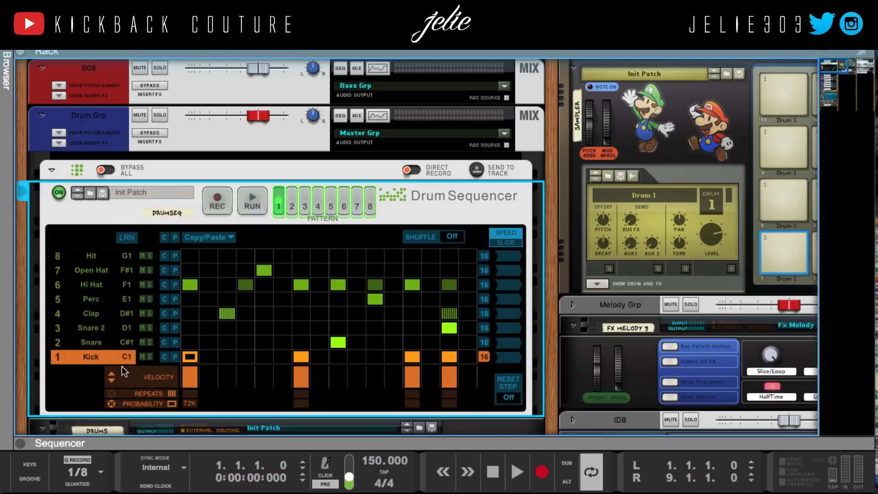
pyautogui.press('space')
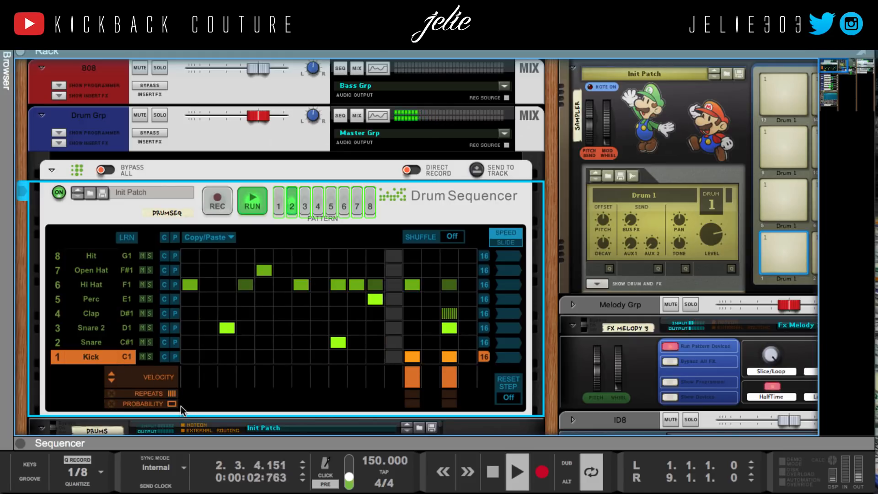
pyautogui.press('space')
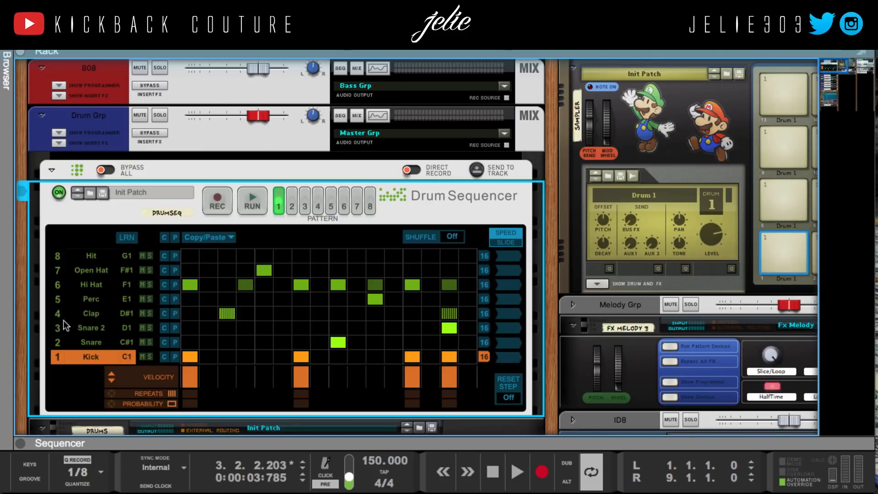
# Step: Set the Perc hit at step 11 of pattern 1 to 27% probability and play the beat from the start
pyautogui.click(93, 297)
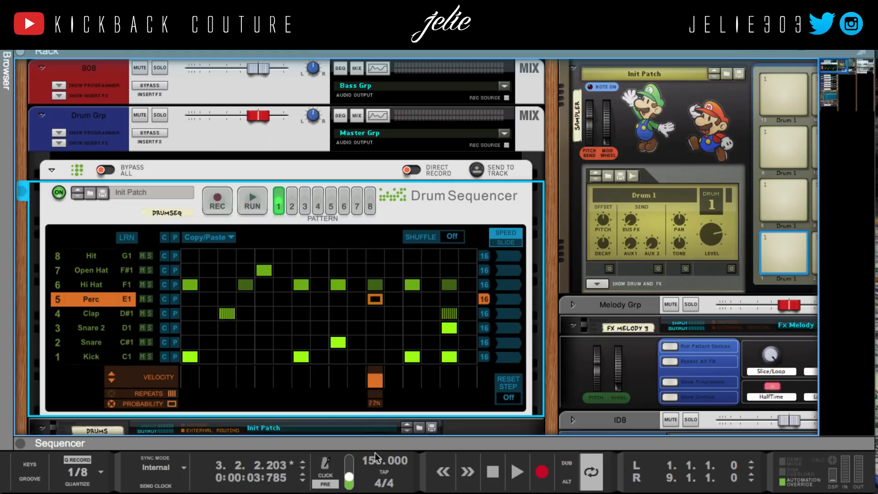
pyautogui.moveTo(374, 402); pyautogui.dragTo(370, 426)
pyautogui.press('KP_0')
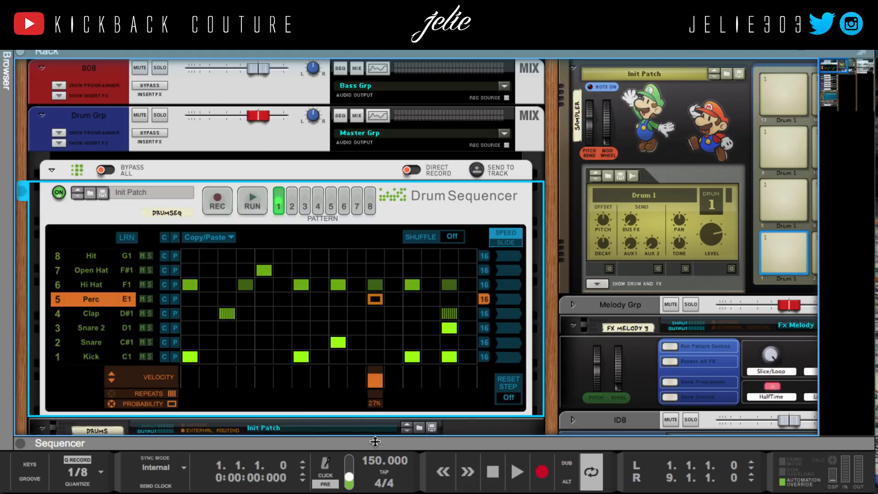
pyautogui.press('space')
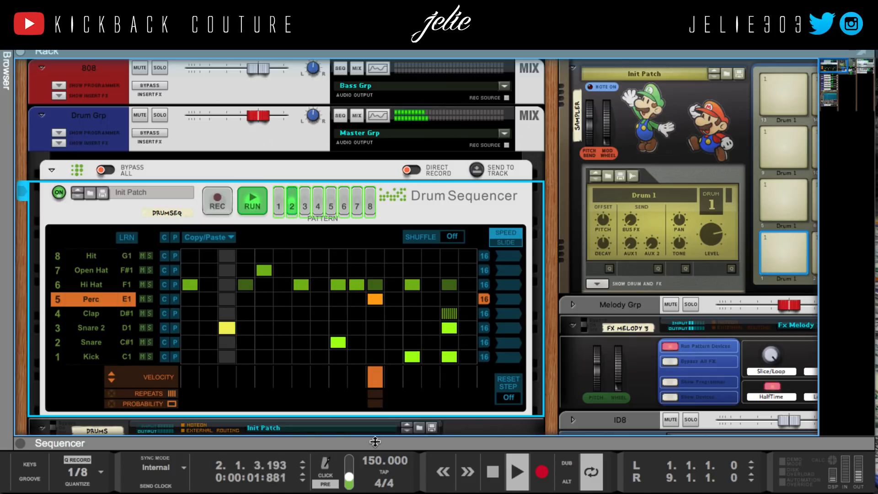
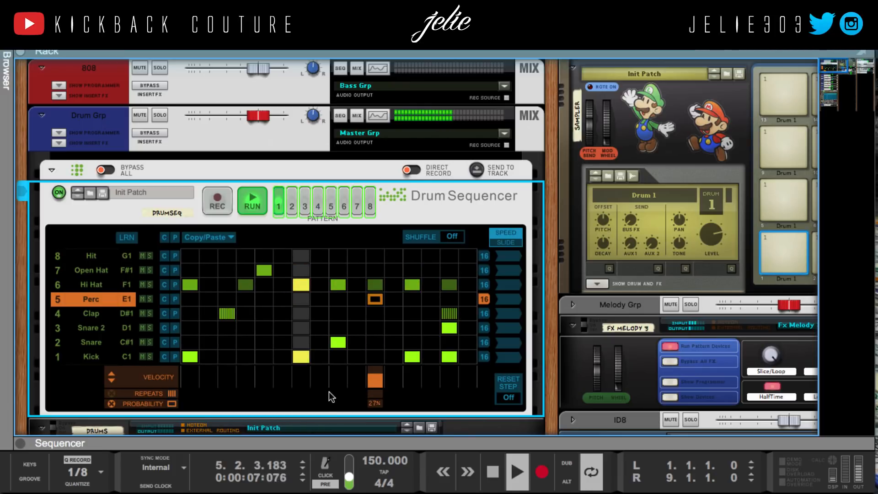
pyautogui.press('space')
pyautogui.hotkey('shift', 'Return')
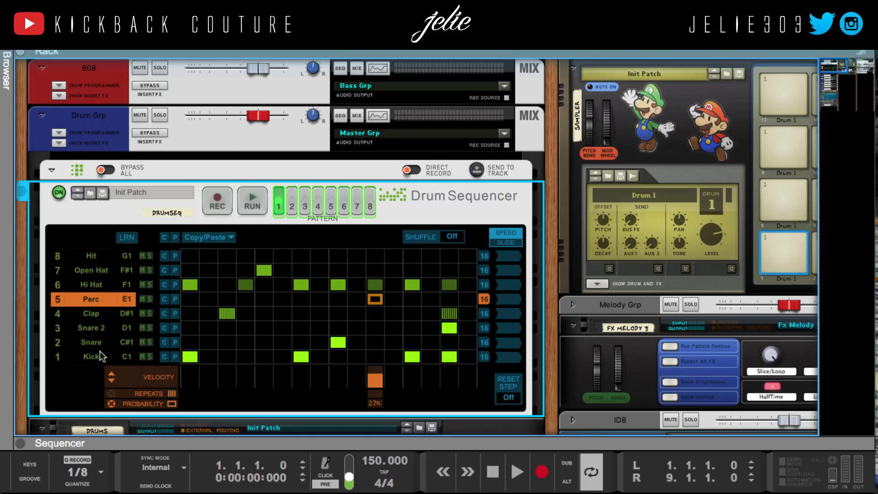
# Step: Select the Hi Hat lane, run pattern 1, check the lane's speed and direction options, and show the slide values for all lanes
pyautogui.click(97, 285)
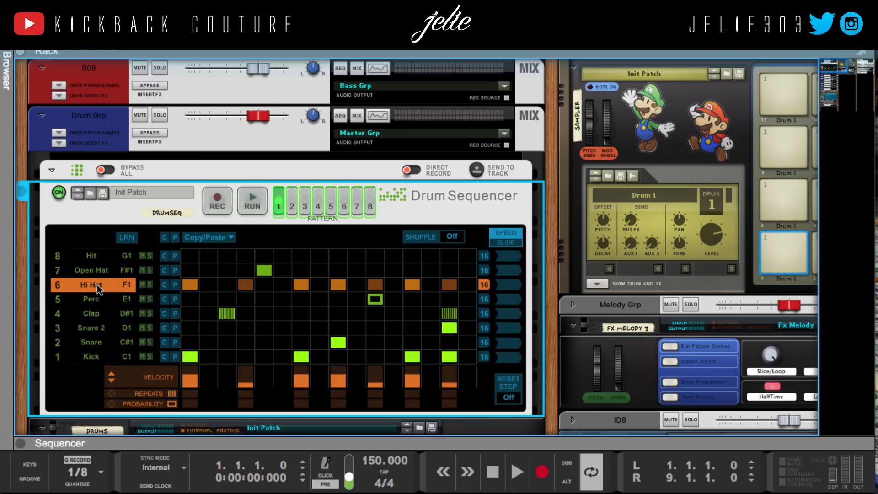
pyautogui.click(253, 201)
pyautogui.click(505, 284)
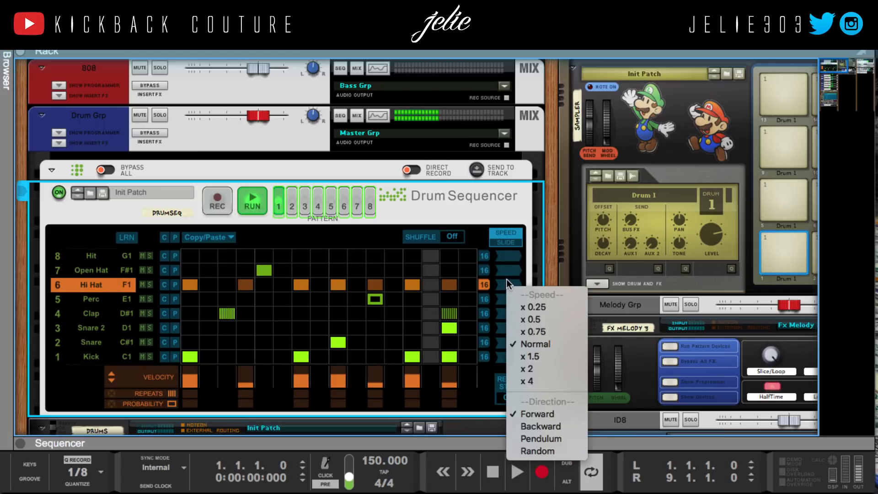
pyautogui.click(503, 279)
pyautogui.click(506, 242)
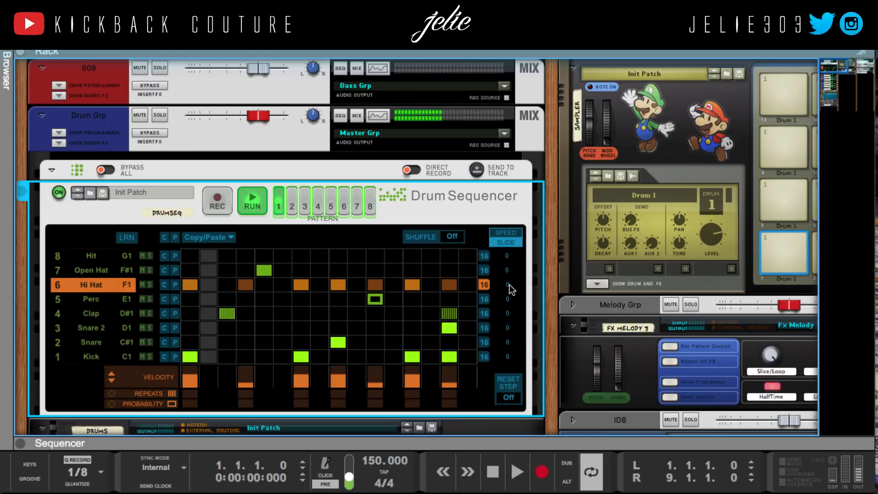
# Step: Try Hi Hat slide offsets of +43 and +37 in pattern 1, look at the ReGroove Mixer, and bring the slide back down
pyautogui.moveTo(510, 285); pyautogui.dragTo(514, 252)
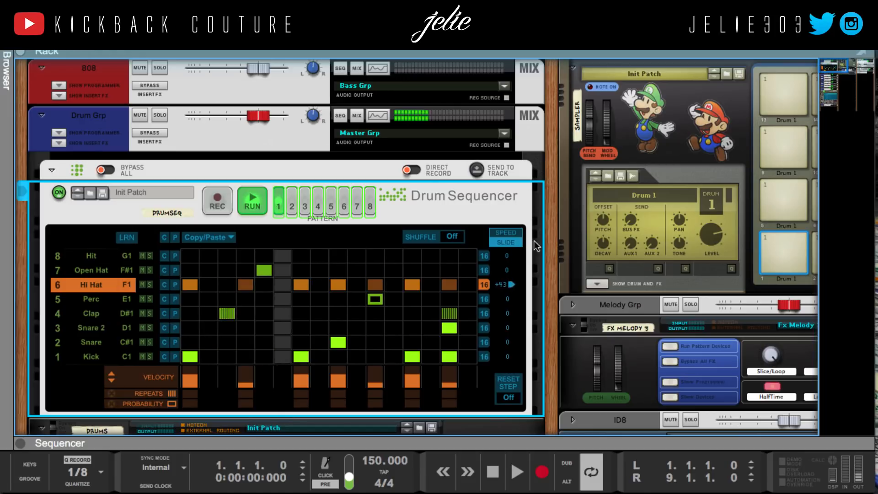
pyautogui.moveTo(511, 286); pyautogui.dragTo(509, 300)
pyautogui.click(31, 478)
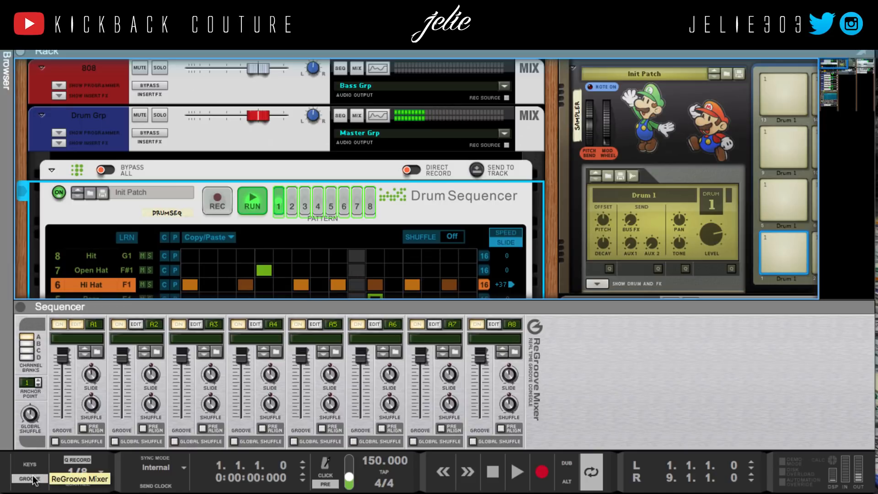
pyautogui.click(31, 478)
pyautogui.moveTo(498, 278); pyautogui.dragTo(450, 314)
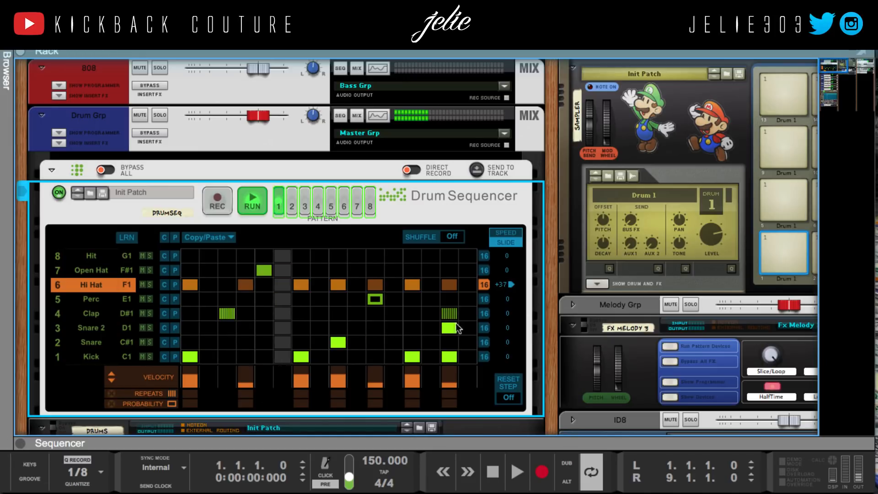
pyautogui.moveTo(504, 284); pyautogui.dragTo(507, 327)
pyautogui.click(509, 387)
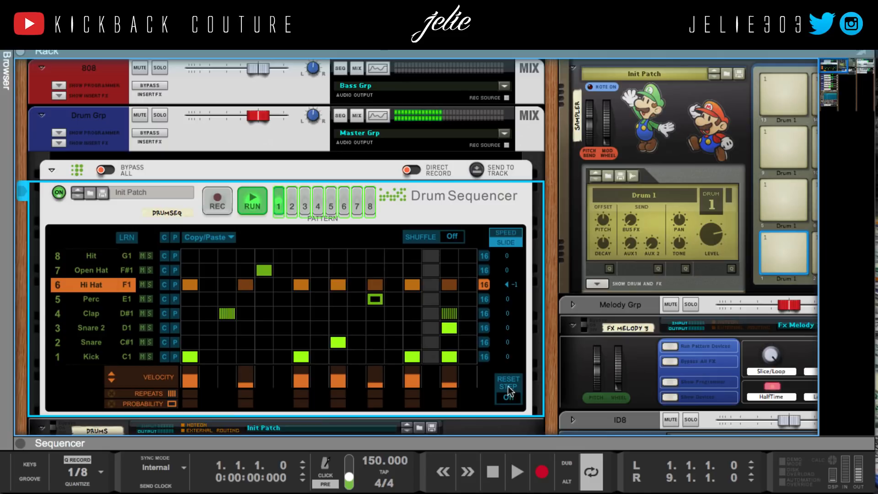
# Step: Try the global shuffle setting, turn shuffle back off, and look at the ReGroove Mixer
pyautogui.click(452, 236)
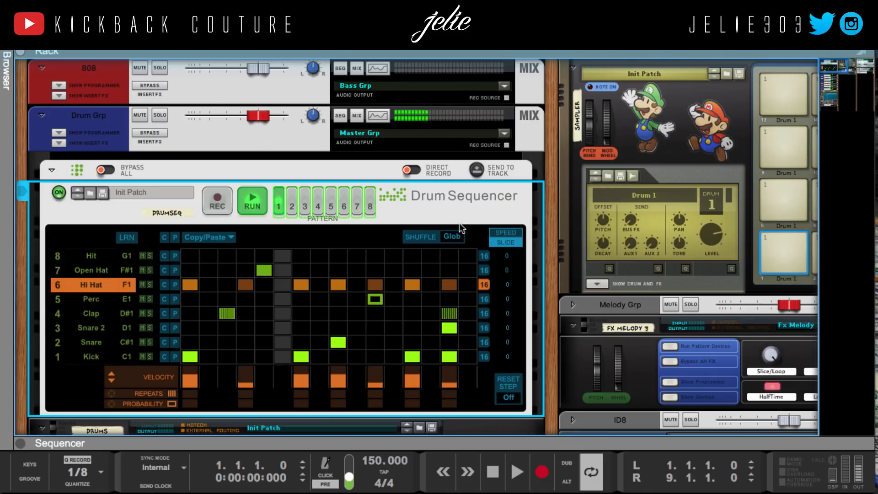
pyautogui.moveTo(454, 236); pyautogui.dragTo(446, 270)
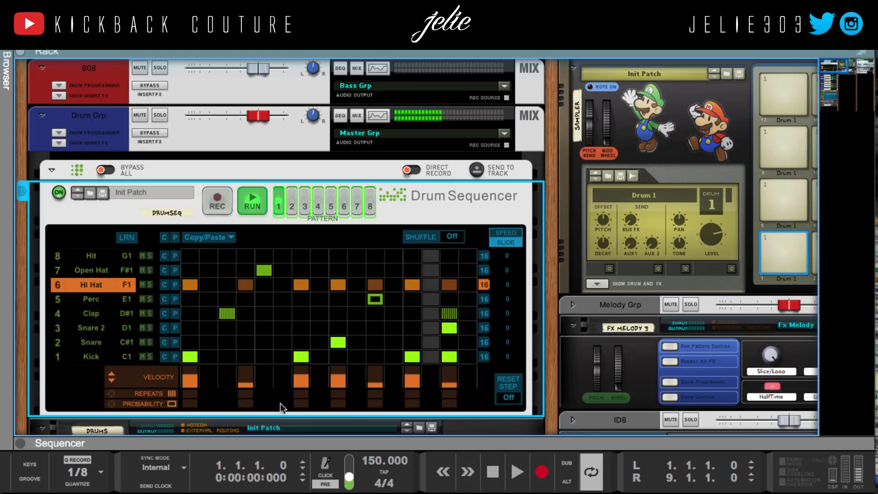
pyautogui.click(36, 481)
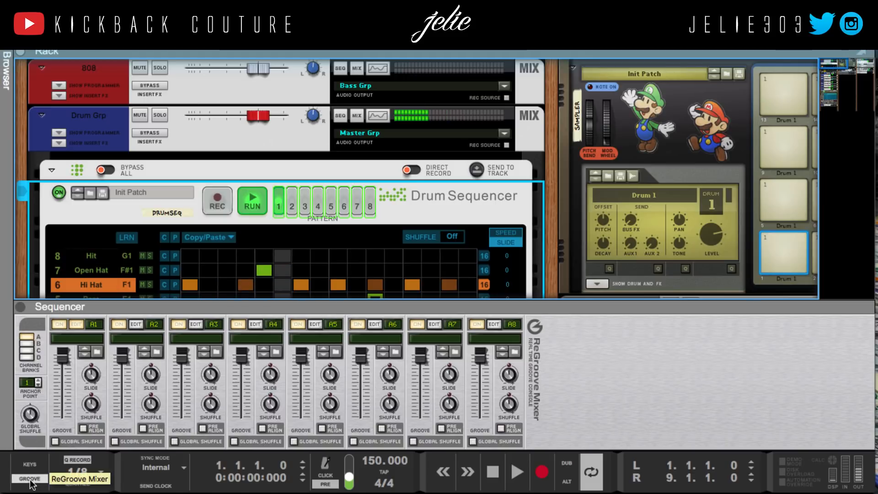
pyautogui.click(30, 483)
# Step: Set the Hi Hat lane's slide to +24 in pattern 1 and stop the running pattern
pyautogui.moveTo(497, 283); pyautogui.dragTo(515, 218)
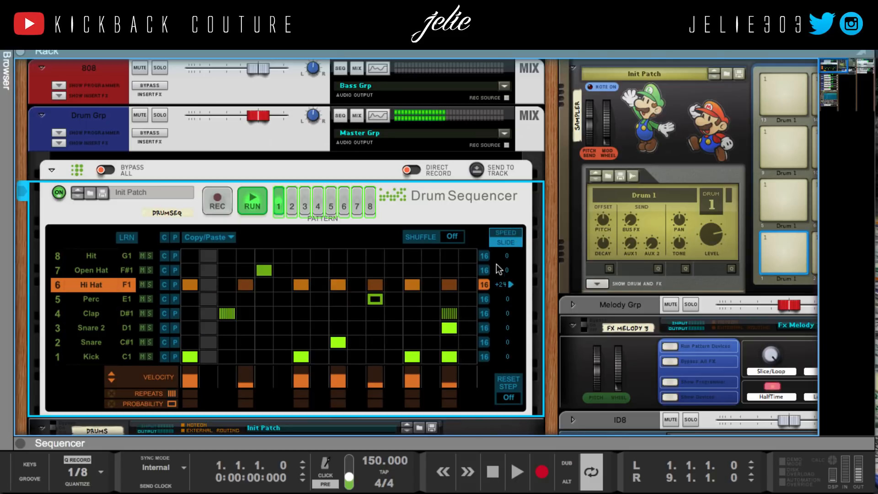
pyautogui.press('space')
pyautogui.press('space')
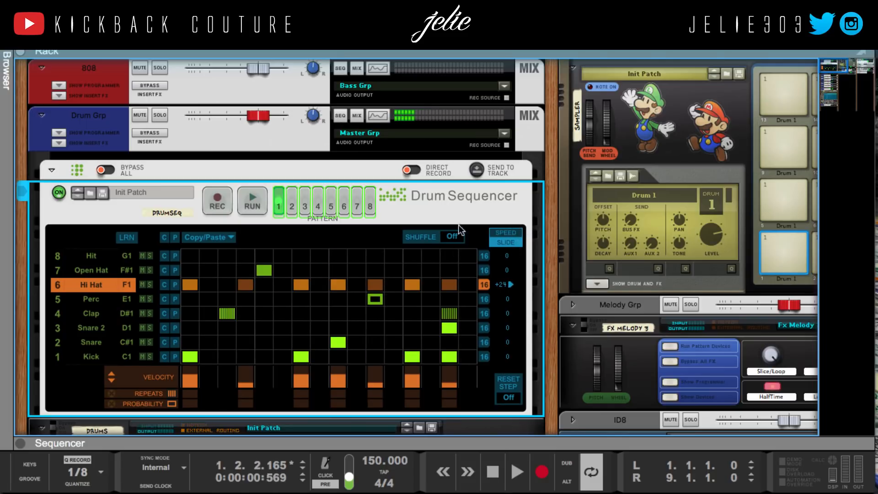
# Step: Compare patterns 1 and 2 and raise the Hi Hat lane's slide in pattern 2
pyautogui.click(291, 207)
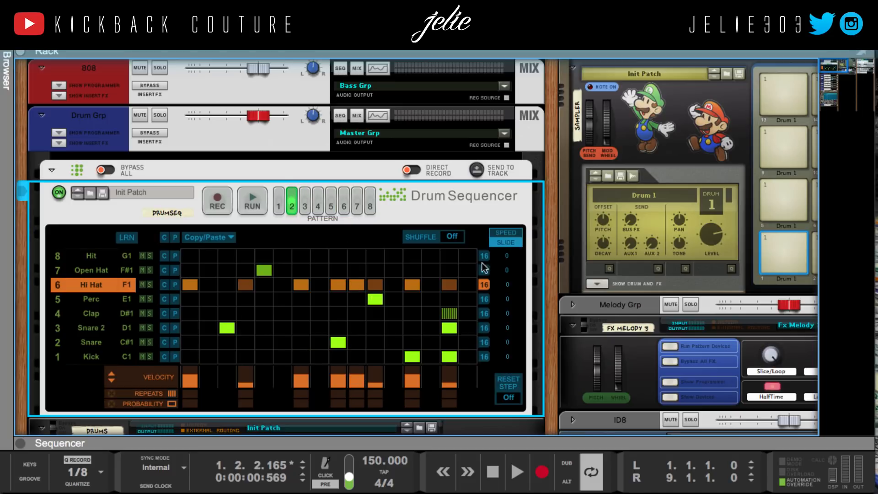
pyautogui.click(277, 208)
pyautogui.click(291, 207)
pyautogui.moveTo(505, 236); pyautogui.dragTo(505, 217)
# Step: Set the Hi Hat lane's slide to +24 in pattern 3 and +25 in pattern 4
pyautogui.click(304, 207)
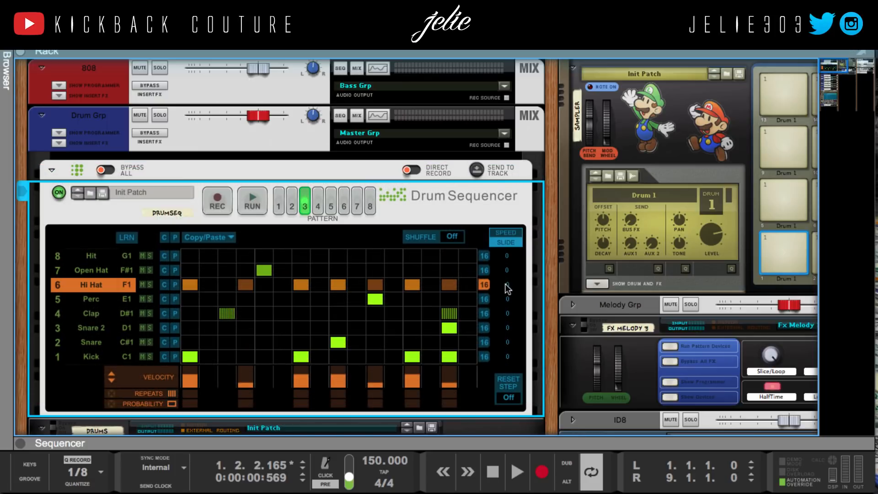
pyautogui.moveTo(506, 287); pyautogui.dragTo(501, 226)
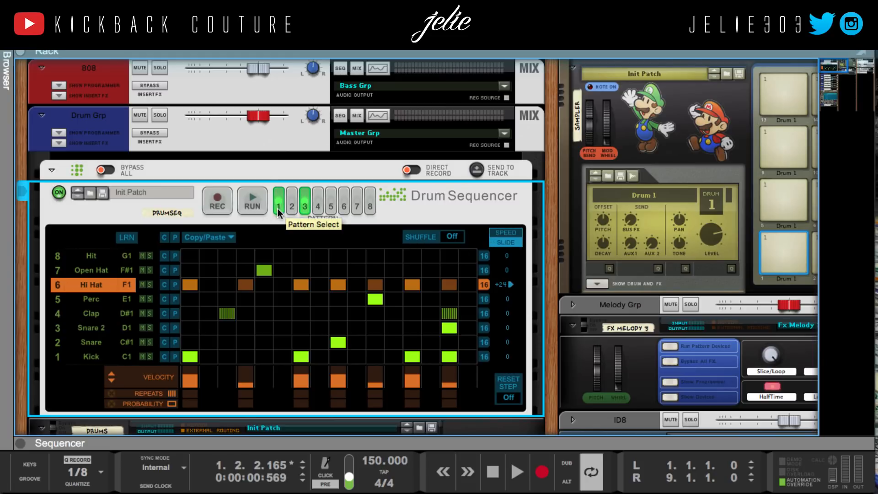
pyautogui.click(292, 206)
pyautogui.click(304, 209)
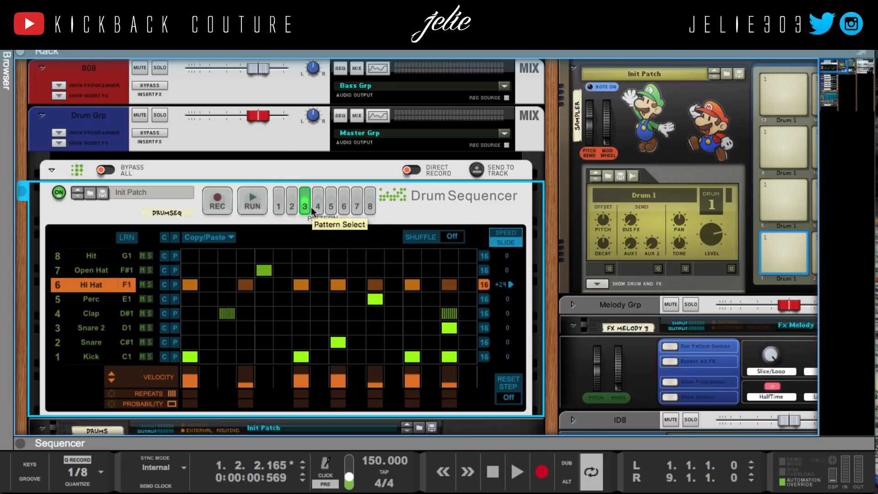
pyautogui.click(317, 207)
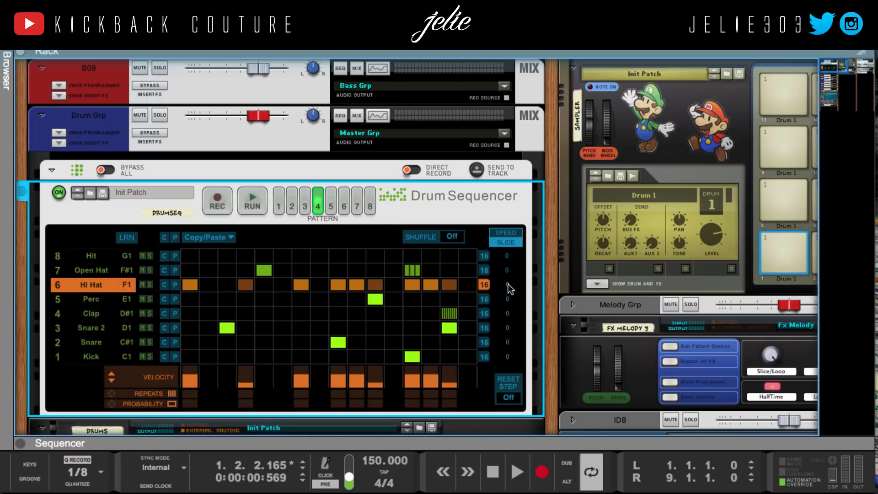
pyautogui.moveTo(512, 252); pyautogui.dragTo(505, 200)
# Step: Try adding shuffle to pattern 1 during playback and set pattern 2's shuffle to 68%
pyautogui.click(89, 331)
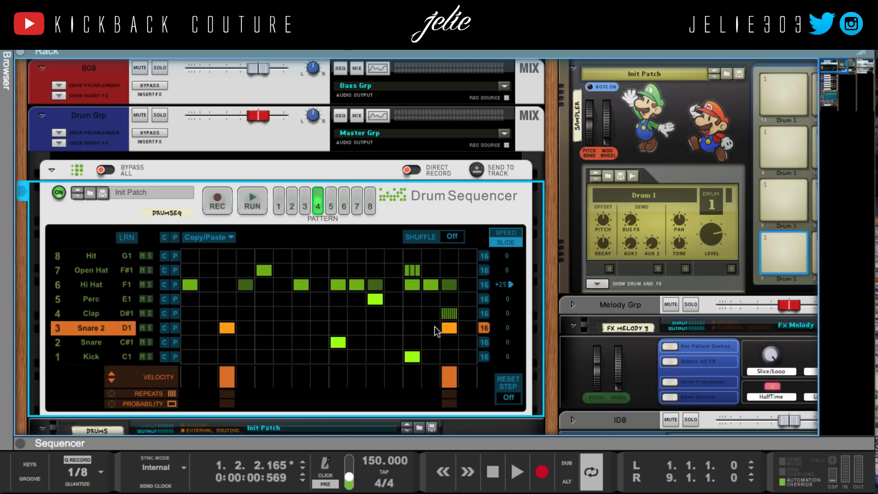
pyautogui.click(281, 207)
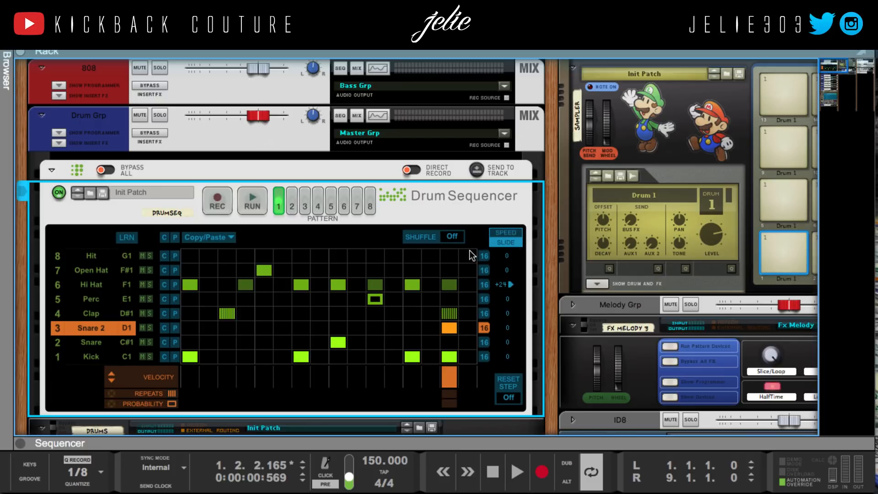
pyautogui.moveTo(452, 237); pyautogui.dragTo(451, 204)
pyautogui.press('space')
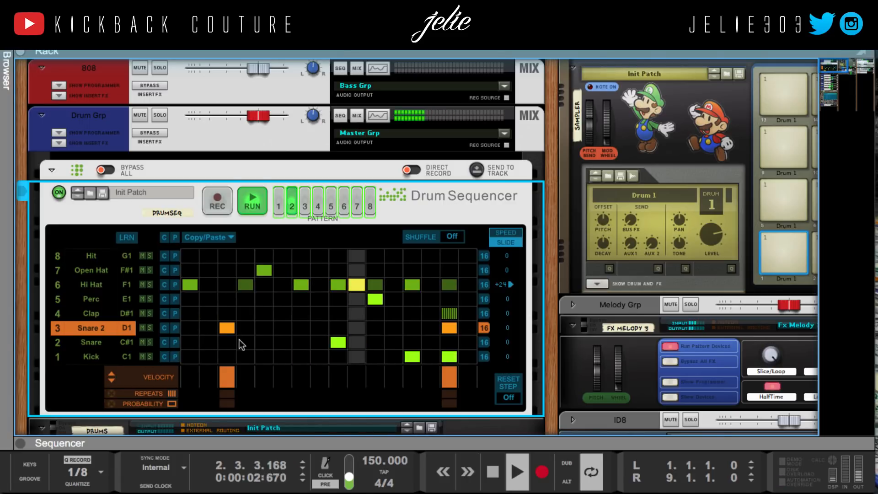
pyautogui.press('space')
pyautogui.moveTo(459, 234)
pyautogui.mouseDown()
pyautogui.moveTo(460, 220)
pyautogui.moveTo(450, 232)
pyautogui.mouseUp()
pyautogui.click(478, 120)
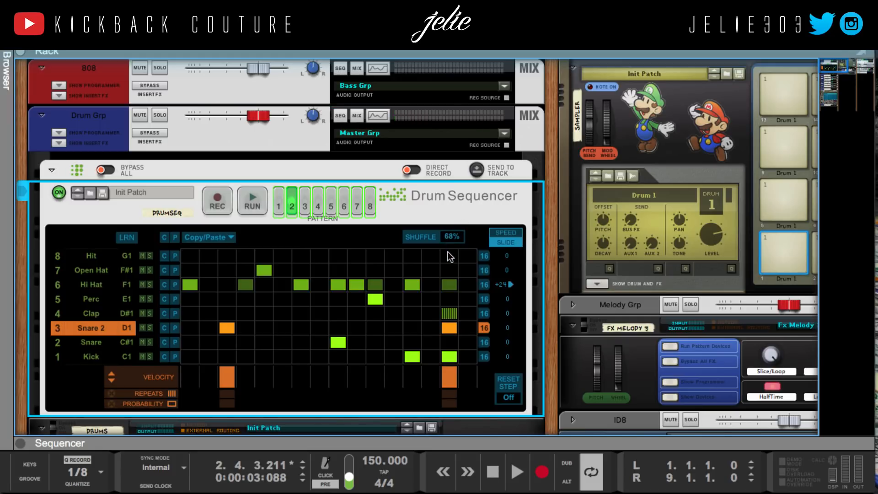
# Step: Try a 73% shuffle in pattern 1, run the pattern and settle on 66%
pyautogui.click(278, 207)
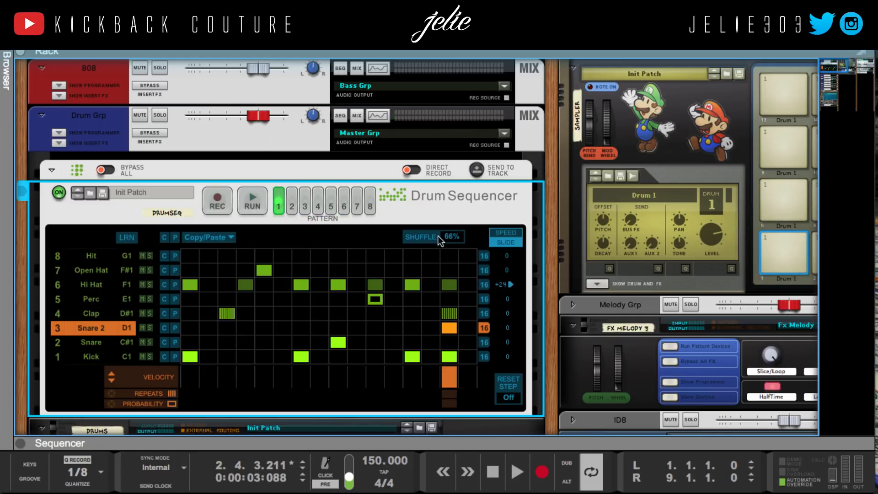
pyautogui.moveTo(439, 240); pyautogui.dragTo(445, 226)
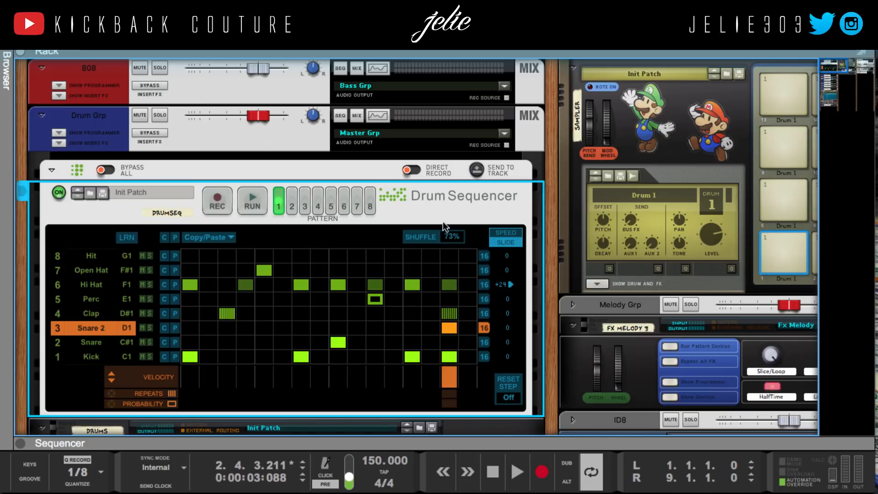
pyautogui.click(246, 196)
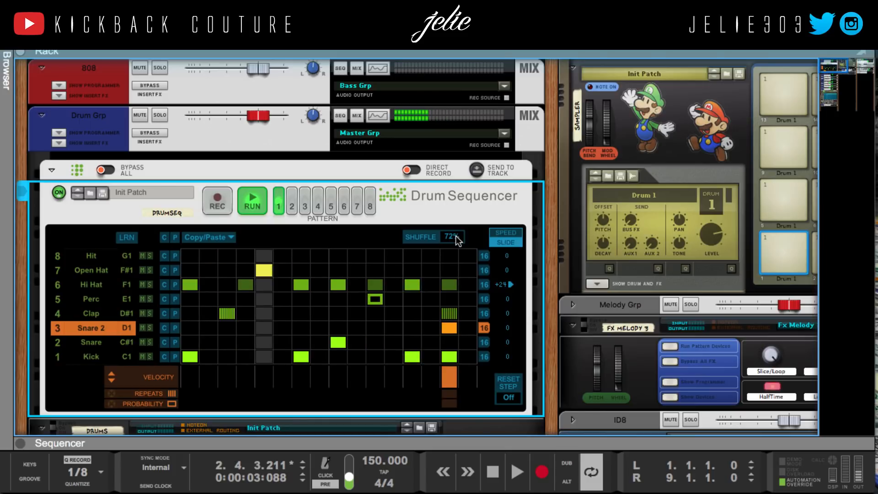
pyautogui.moveTo(456, 234); pyautogui.dragTo(448, 201)
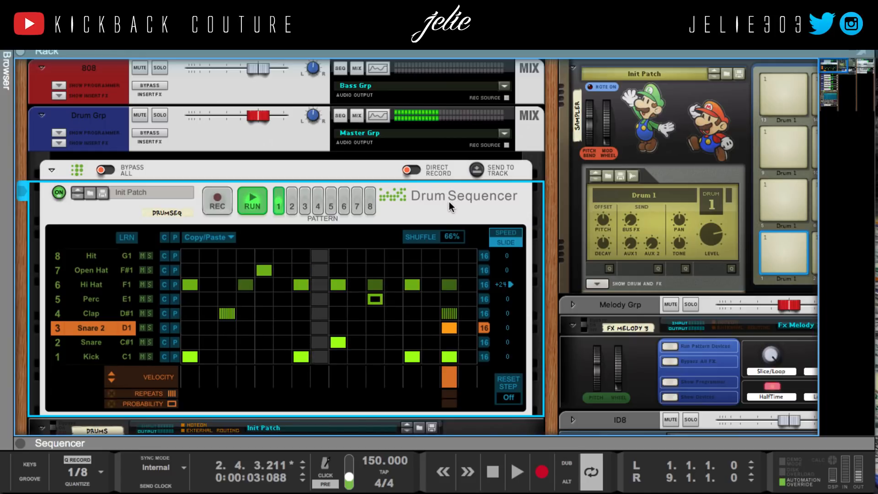
# Step: Set the shuffle to 66% in patterns 2, 3 and 4 and play the song to check it
pyautogui.click(291, 207)
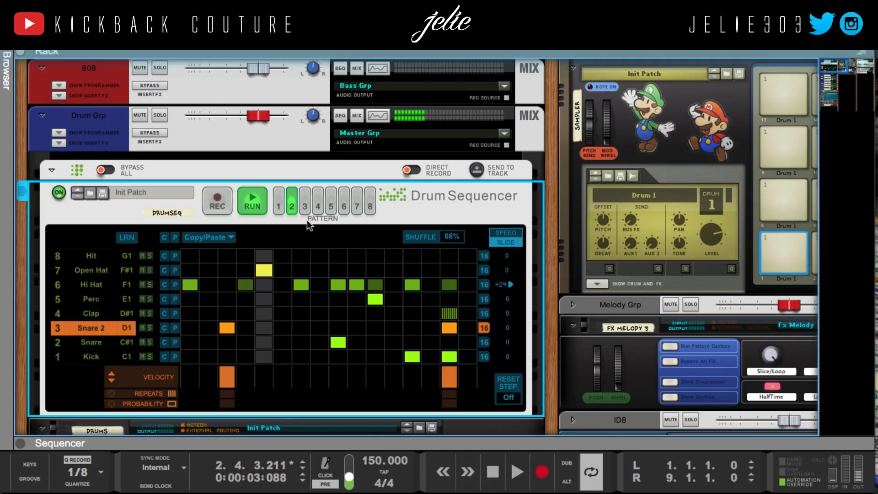
pyautogui.click(303, 206)
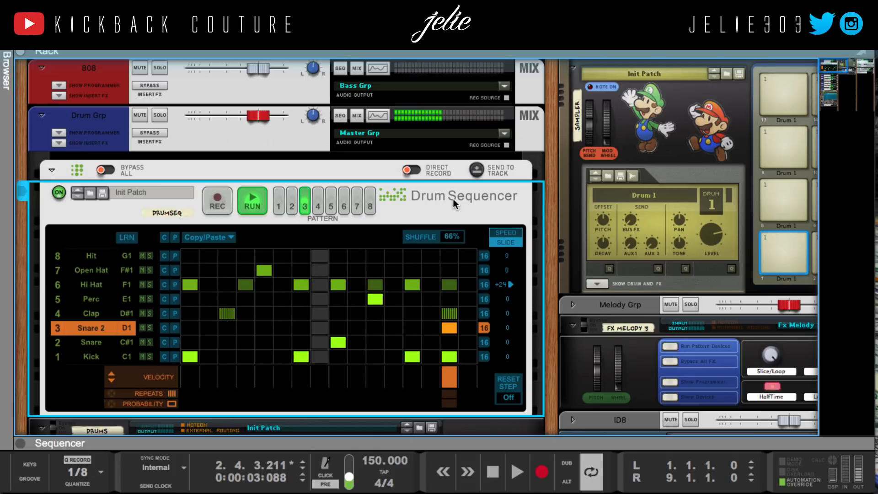
pyautogui.click(318, 206)
pyautogui.click(447, 237)
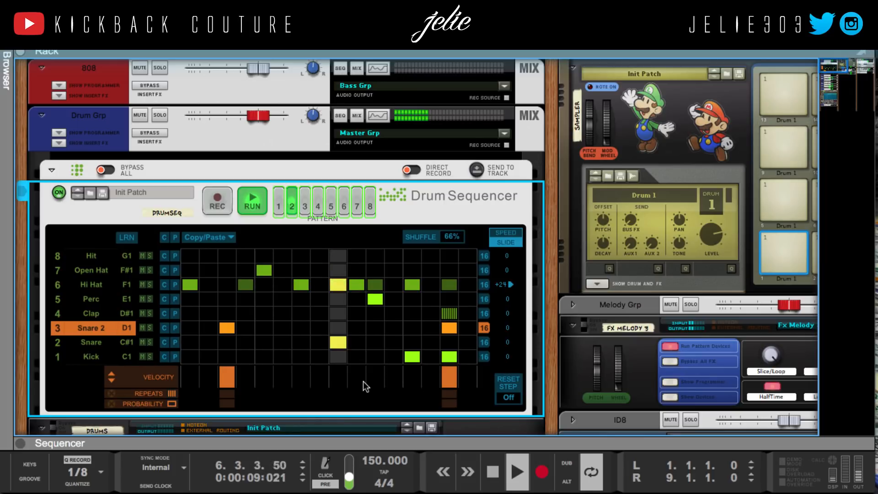
pyautogui.press('space')
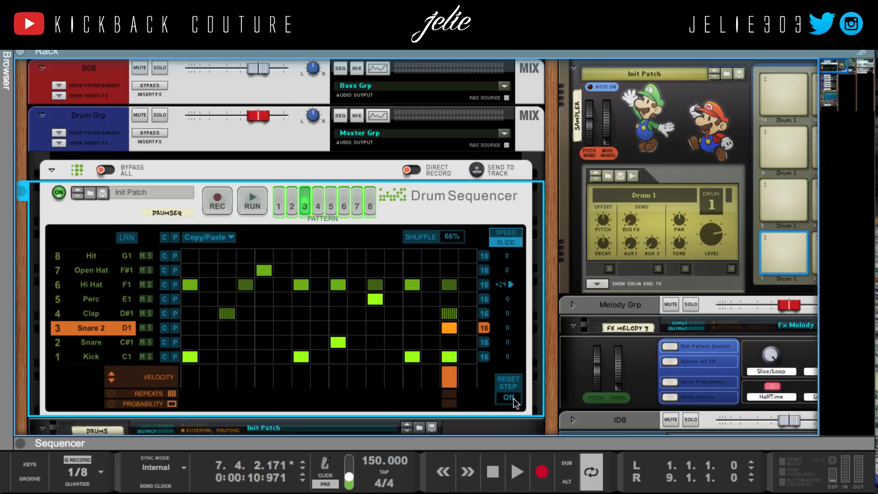
# Step: Set the reset step to 7 in pattern 1 and listen to it
pyautogui.click(278, 208)
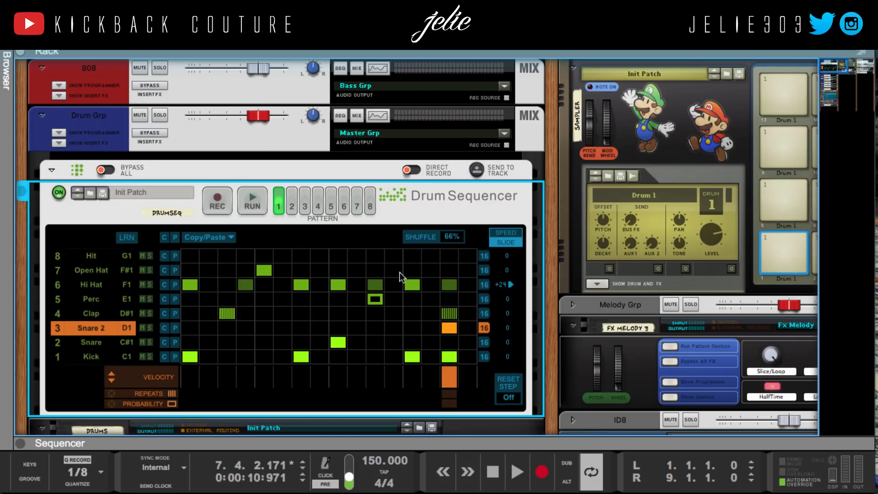
pyautogui.moveTo(504, 396); pyautogui.dragTo(495, 386)
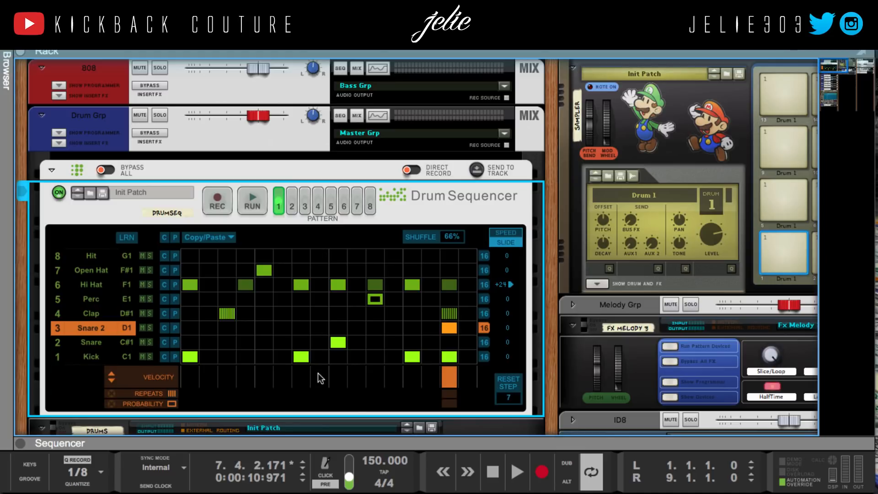
pyautogui.click(255, 201)
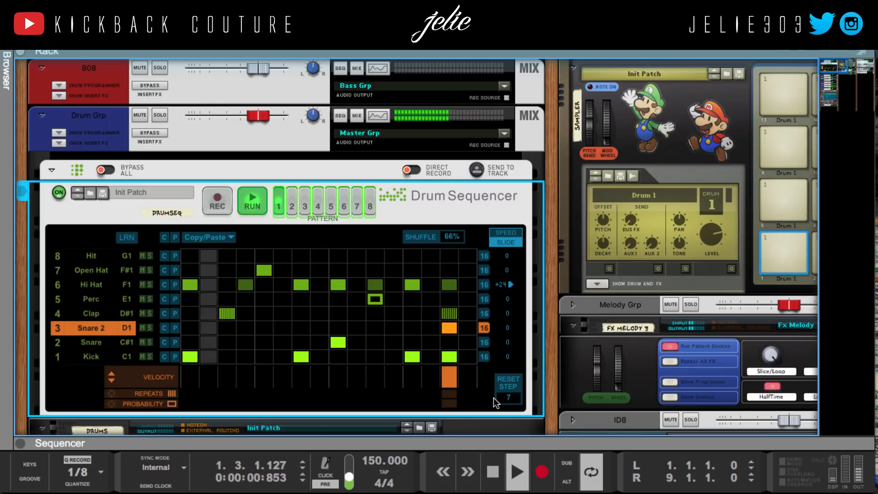
pyautogui.press('space')
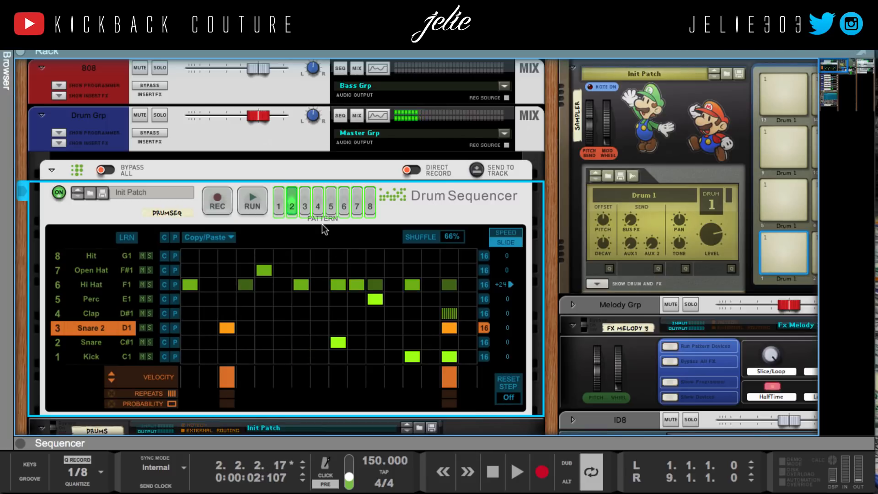
# Step: Change pattern 1's reset step to 13 and play the song from the start
pyautogui.click(278, 206)
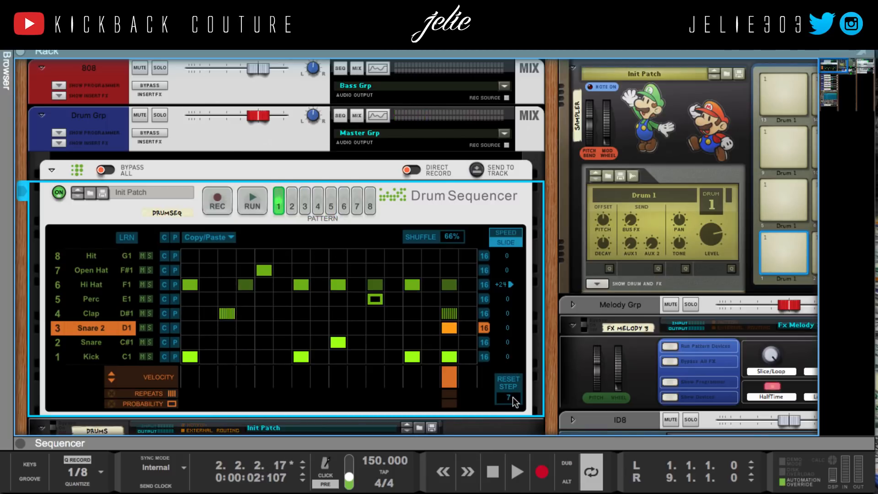
pyautogui.moveTo(512, 397); pyautogui.dragTo(514, 393)
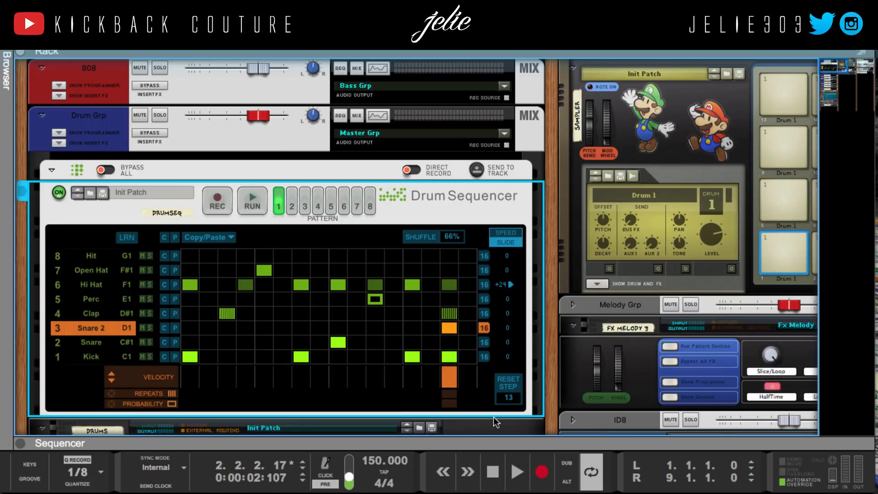
pyautogui.hotkey('shift', 'Return')
pyautogui.press('space')
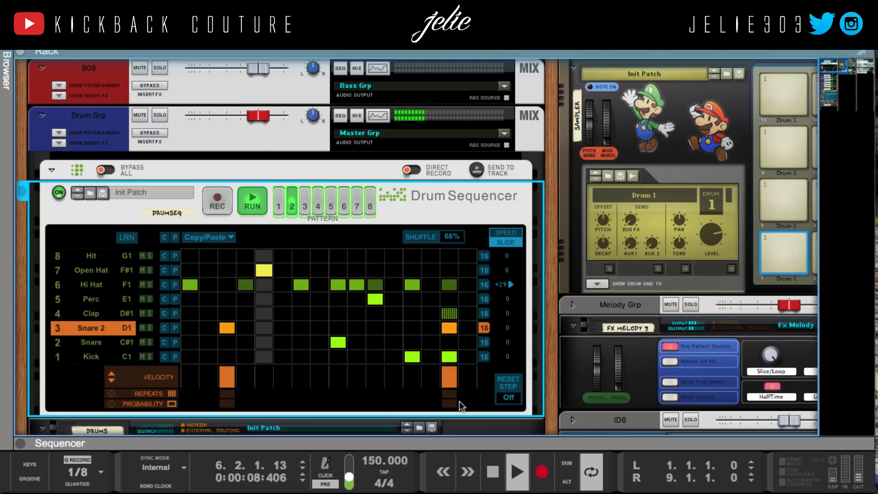
pyautogui.press('space')
# Step: Change pattern 1's reset step to 14 and play it back
pyautogui.click(281, 208)
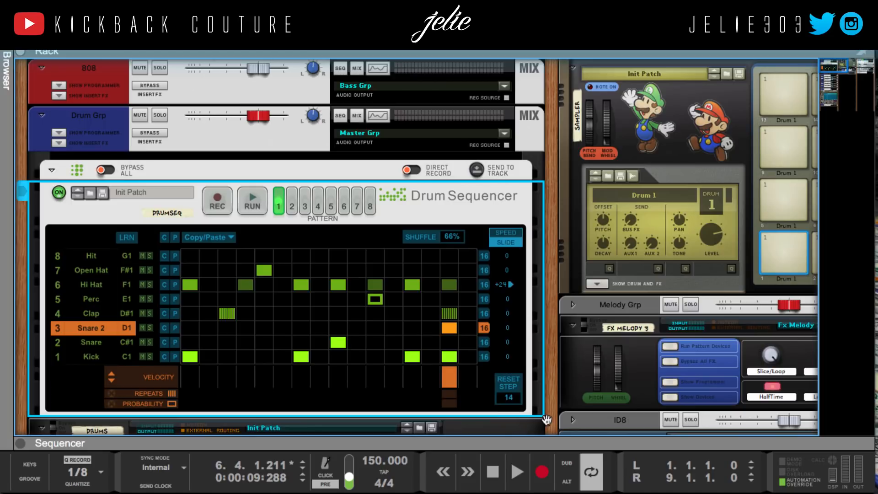
pyautogui.press('space')
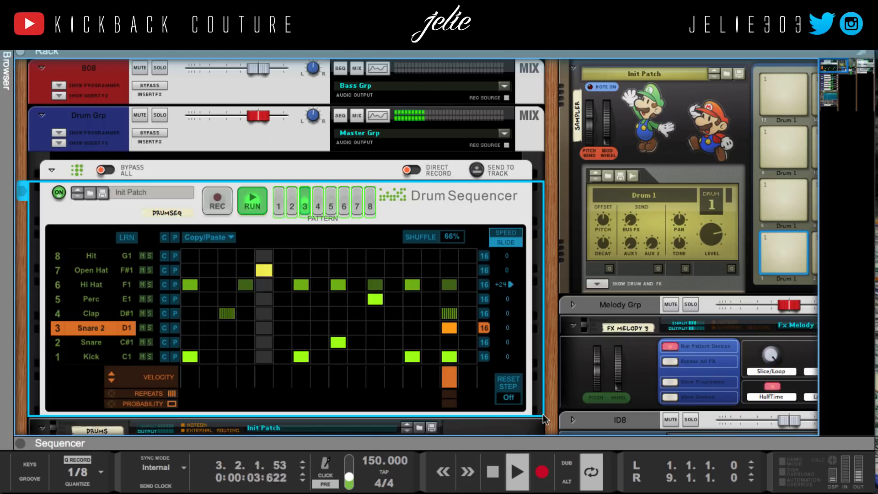
pyautogui.press('space')
# Step: Try reset step 16 in pattern 1 during playback, then turn the reset step off
pyautogui.click(277, 206)
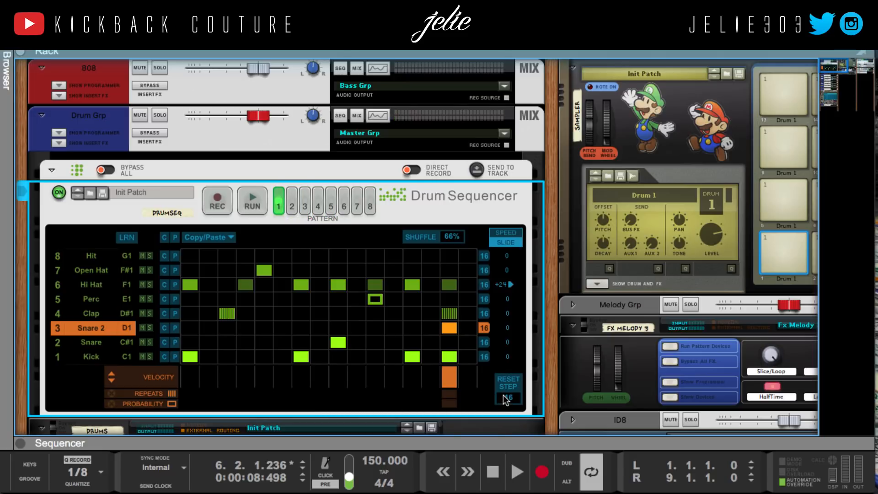
pyautogui.press('space')
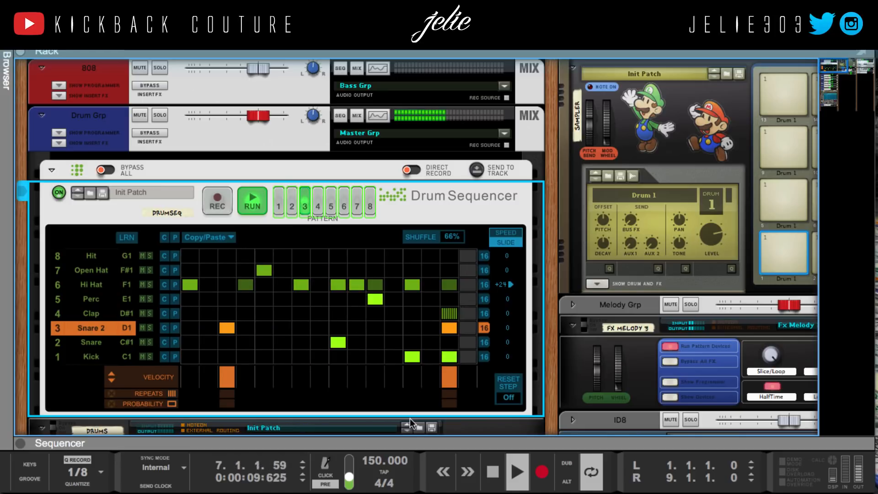
pyautogui.press('space')
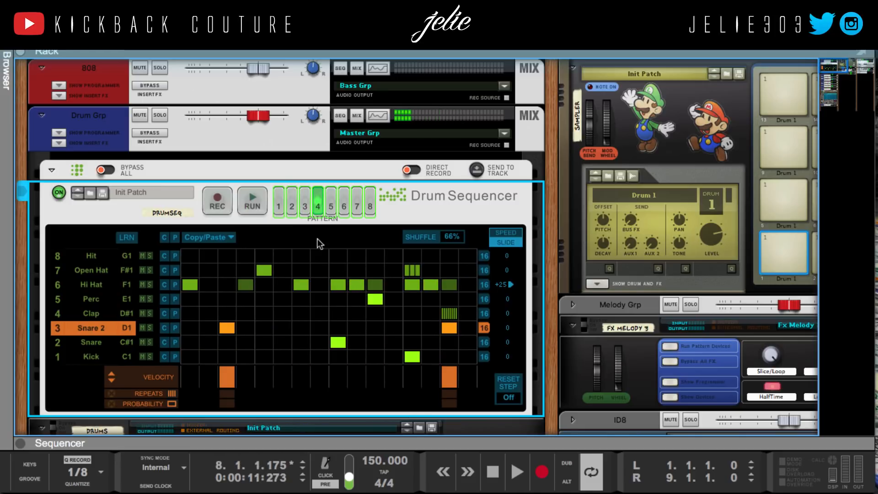
pyautogui.click(278, 207)
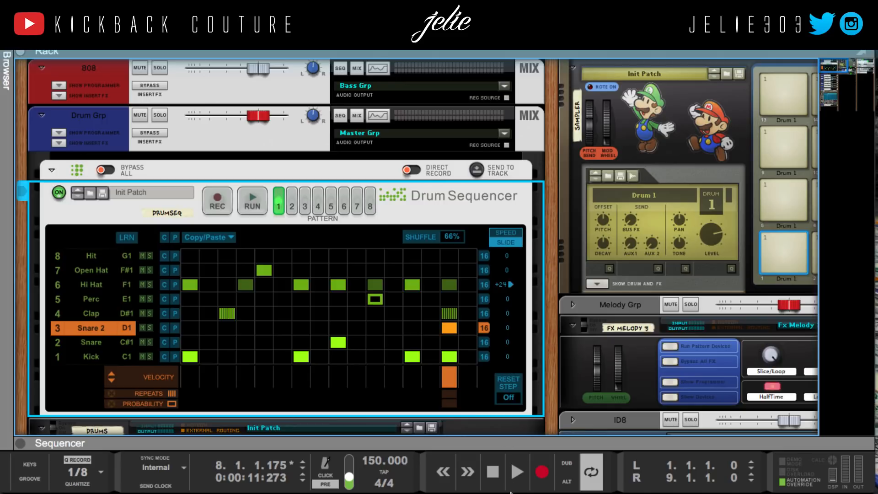
# Step: Switch the lane edit function to Preset, then try presets on pattern 1's Hi Hat lane and undo them
pyautogui.click(204, 237)
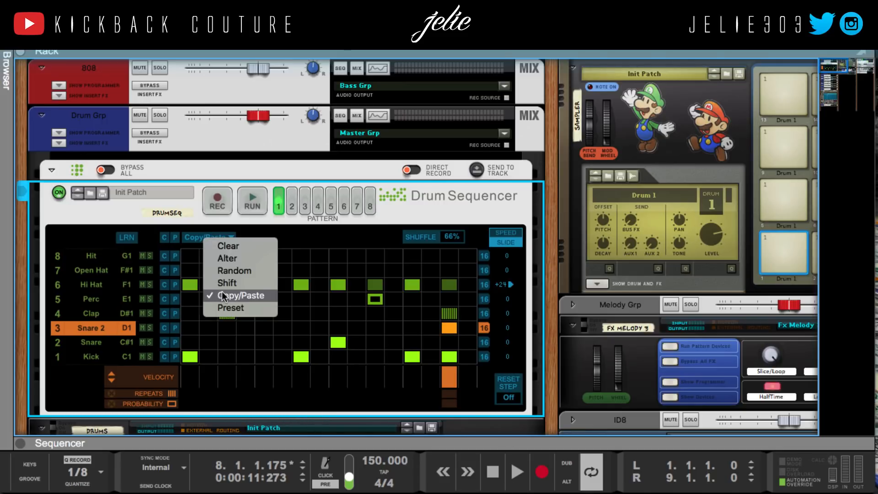
pyautogui.click(229, 303)
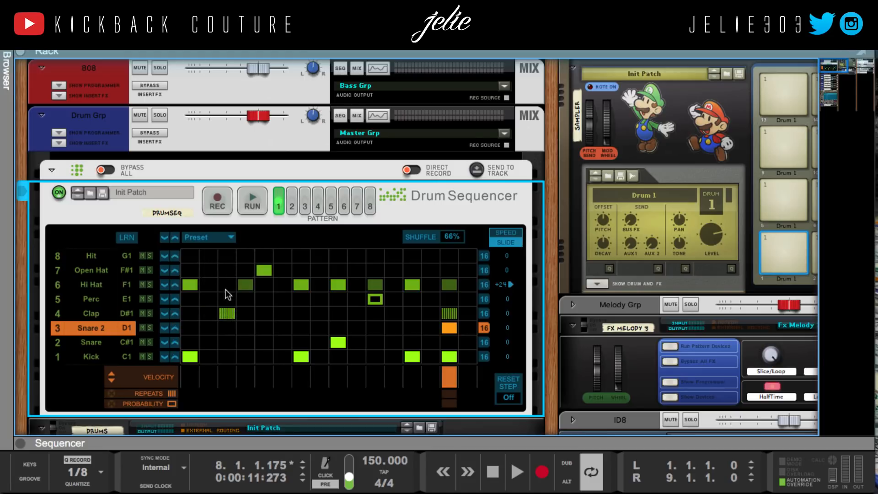
pyautogui.click(166, 284)
pyautogui.click(166, 286)
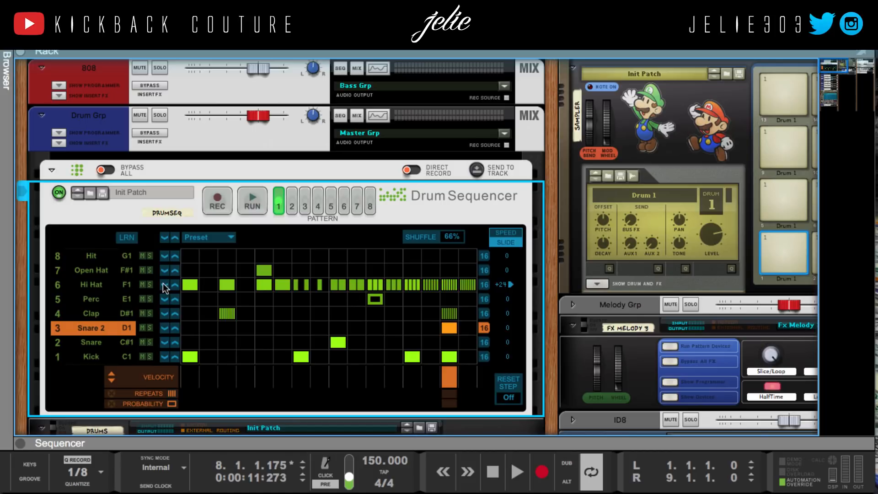
pyautogui.press('super+z')
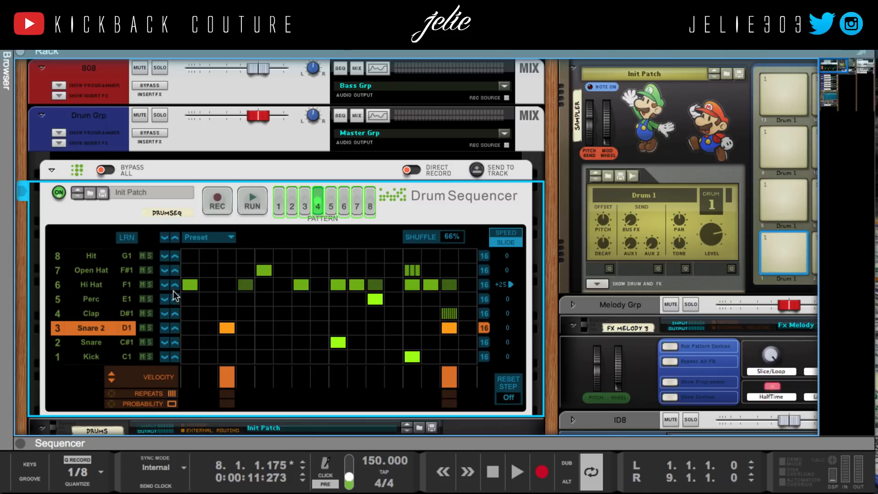
# Step: Cycle through the step presets on the Hit lane of pattern 4 until reaching the one with increasingly dense repeats
pyautogui.click(172, 257)
pyautogui.click(172, 257)
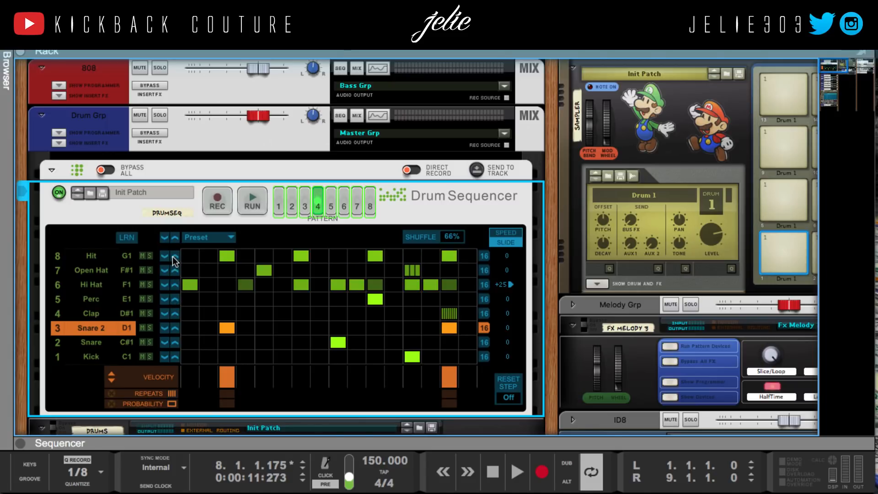
pyautogui.click(172, 257)
pyautogui.click(172, 257)
pyautogui.click(172, 256)
pyautogui.click(171, 256)
pyautogui.click(172, 256)
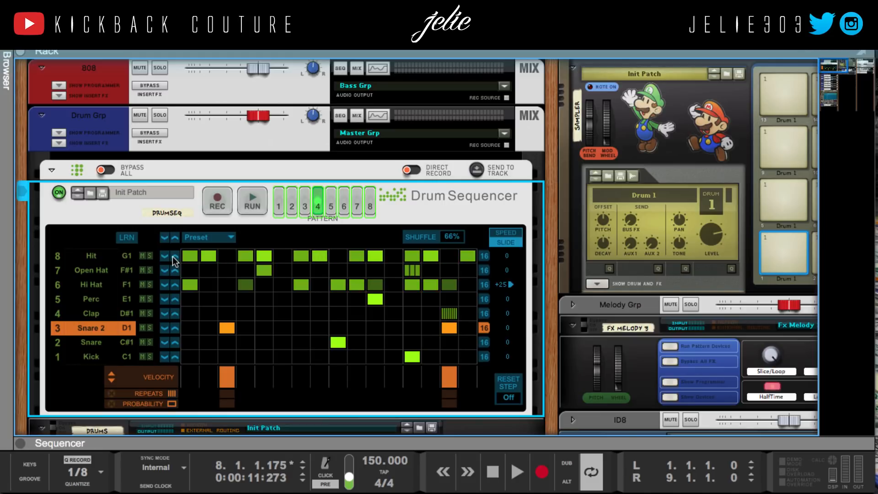
pyautogui.click(165, 256)
pyautogui.click(165, 257)
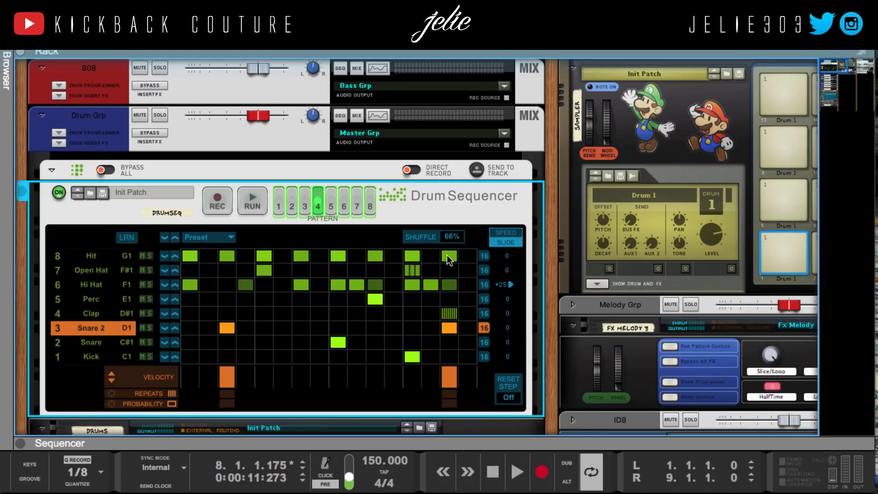
pyautogui.click(176, 255)
pyautogui.click(176, 255)
pyautogui.click(176, 255)
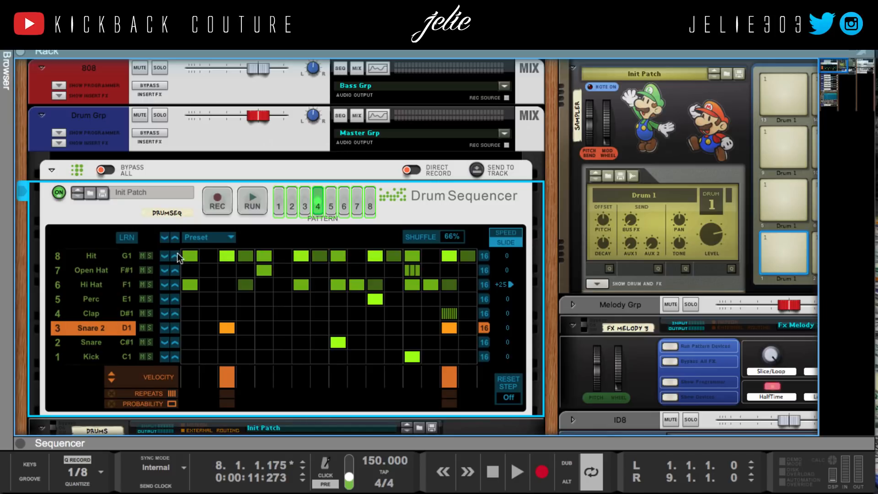
pyautogui.click(176, 255)
pyautogui.click(164, 256)
pyautogui.click(176, 256)
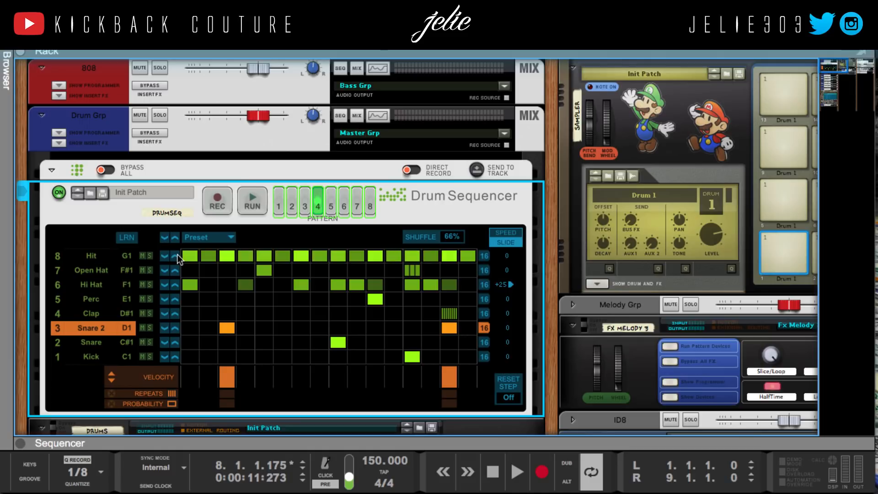
pyautogui.click(177, 255)
pyautogui.click(178, 255)
pyautogui.click(178, 255)
pyautogui.click(177, 255)
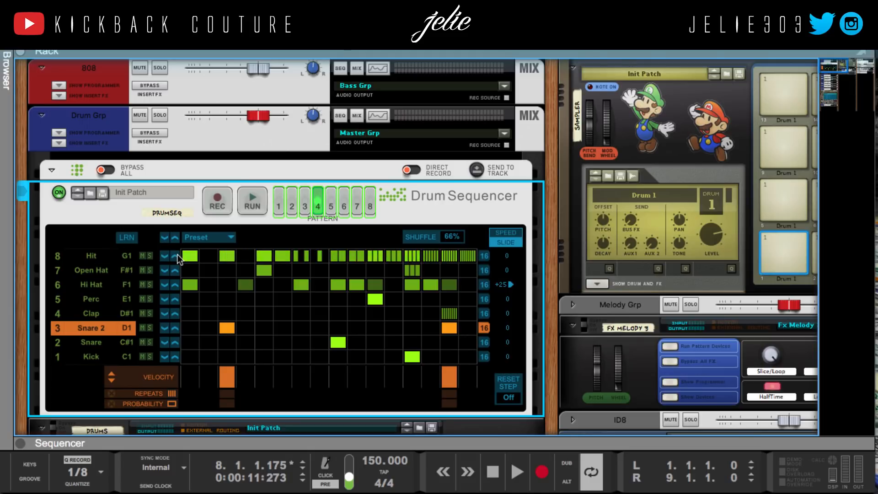
# Step: Step forward through the step presets on pattern 4's Hit lane to a pattern with hits on every fourth step
pyautogui.click(177, 255)
pyautogui.click(178, 255)
pyautogui.click(177, 255)
pyautogui.click(178, 255)
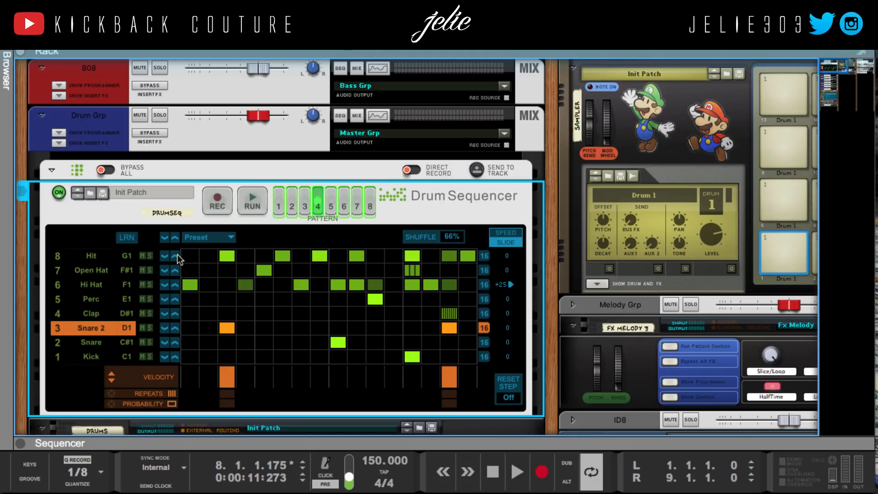
pyautogui.click(177, 255)
pyautogui.click(177, 255)
pyautogui.click(177, 255)
pyautogui.click(177, 255)
pyautogui.click(177, 255)
pyautogui.click(178, 255)
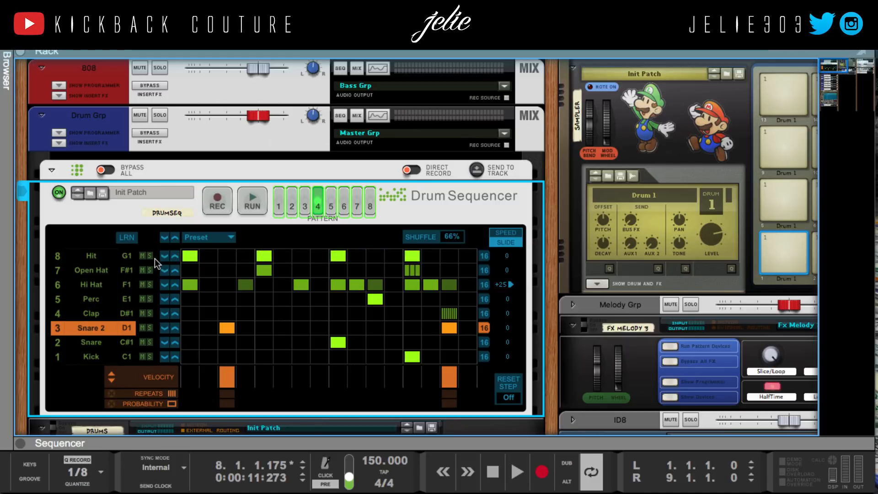
# Step: Step back repeatedly through the presets on pattern 4's Hit lane, trying sparse, offbeat and repeat-filled variations
pyautogui.click(164, 255)
pyautogui.click(164, 255)
pyautogui.click(164, 254)
pyautogui.click(163, 254)
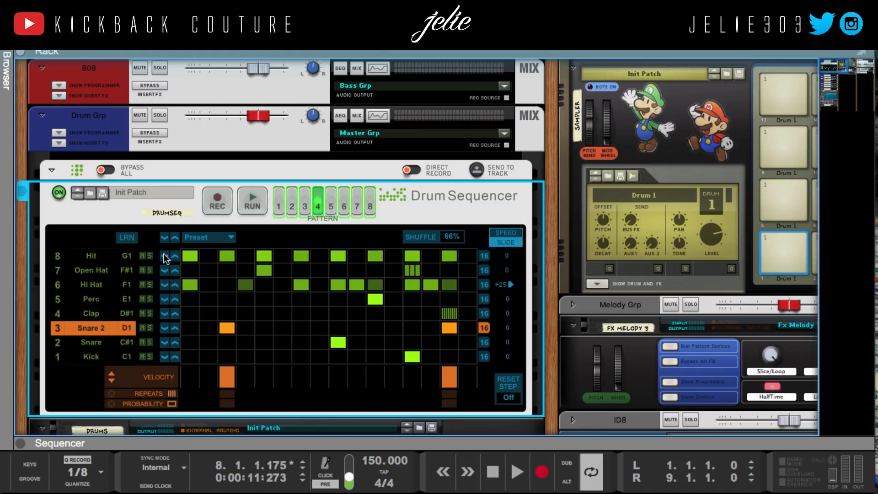
pyautogui.click(164, 254)
pyautogui.click(164, 254)
pyautogui.click(163, 254)
pyautogui.click(164, 255)
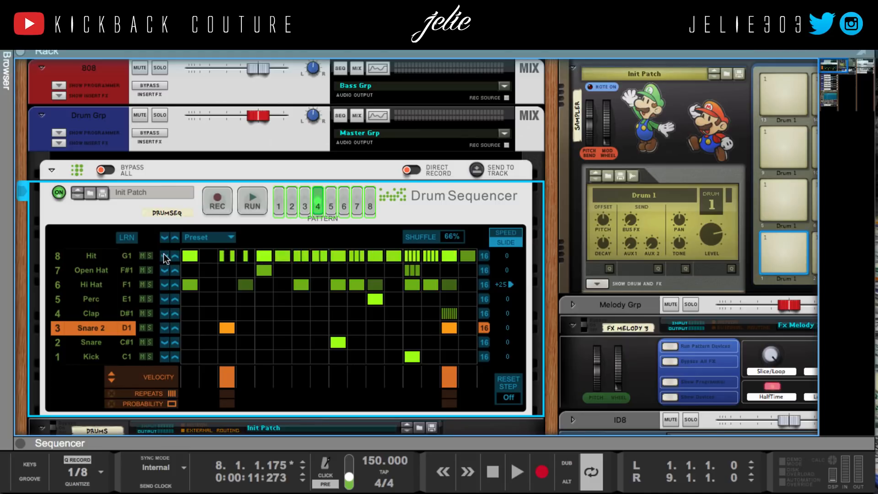
pyautogui.click(163, 255)
pyautogui.click(164, 254)
pyautogui.click(163, 255)
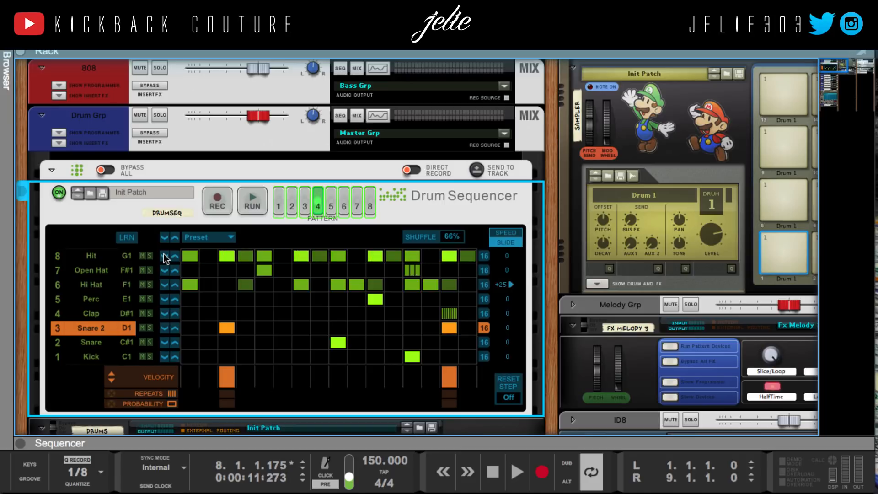
pyautogui.click(164, 255)
pyautogui.click(164, 255)
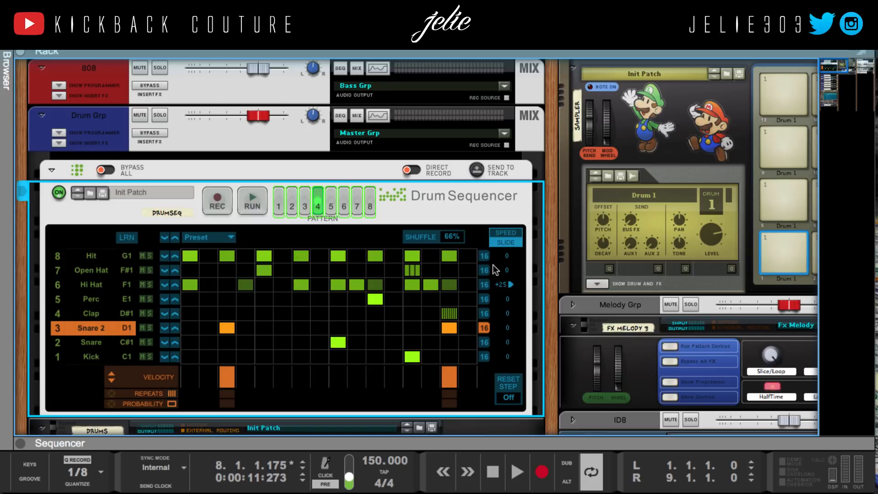
pyautogui.click(163, 256)
pyautogui.click(162, 256)
pyautogui.click(161, 256)
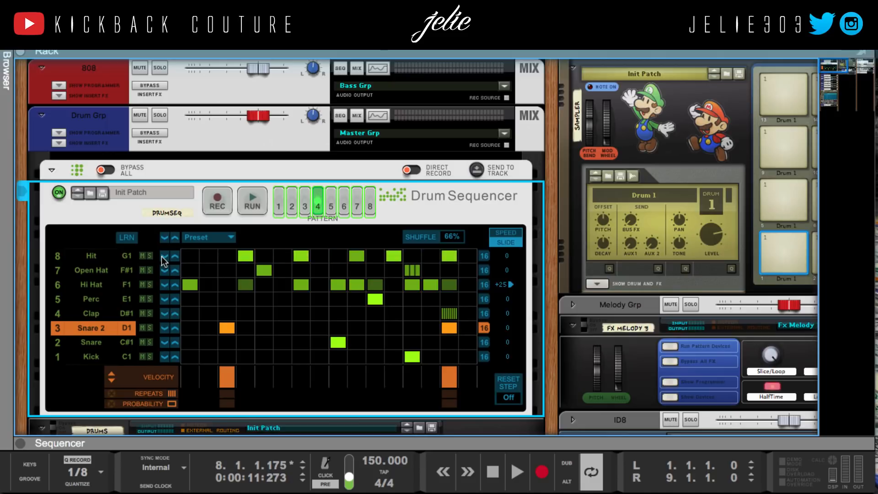
pyautogui.click(161, 256)
pyautogui.click(161, 256)
pyautogui.click(161, 256)
pyautogui.click(161, 256)
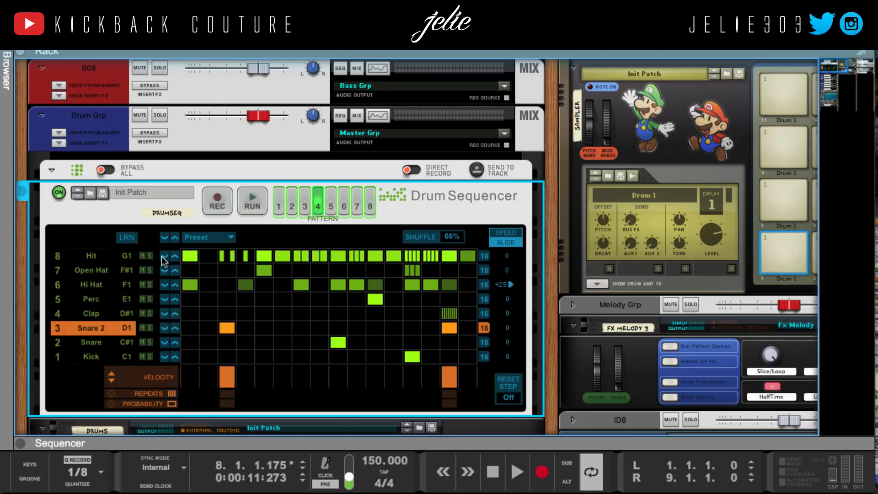
pyautogui.click(161, 256)
pyautogui.click(161, 256)
pyautogui.click(161, 256)
pyautogui.click(160, 256)
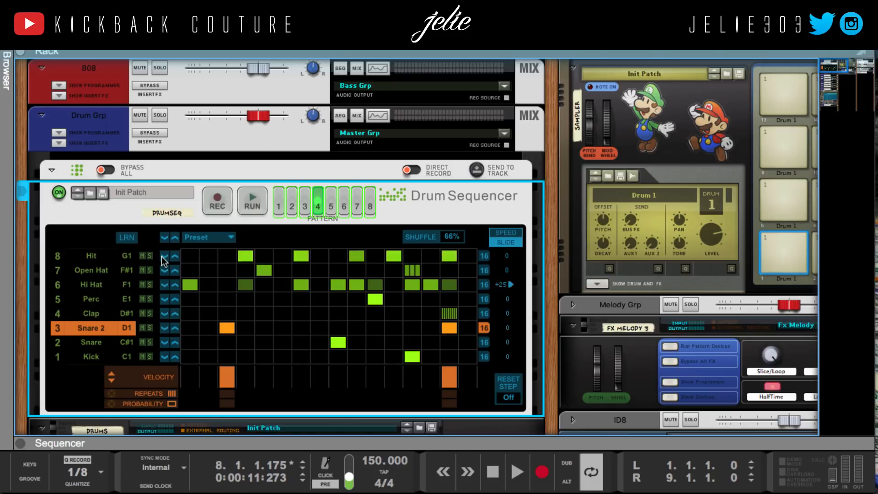
pyautogui.click(161, 255)
pyautogui.click(161, 256)
pyautogui.click(161, 256)
pyautogui.click(161, 256)
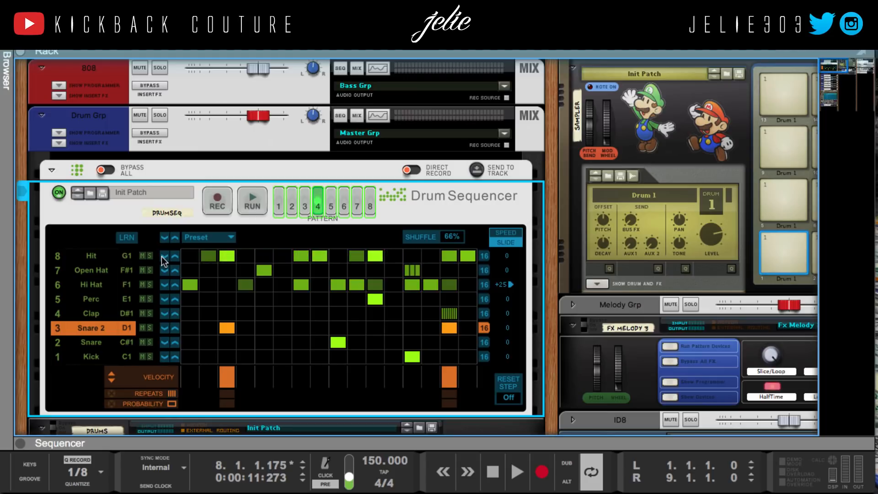
pyautogui.click(161, 256)
# Step: Switch the lane edit function to Clear and clear the Hit lane of pattern 4
pyautogui.click(204, 235)
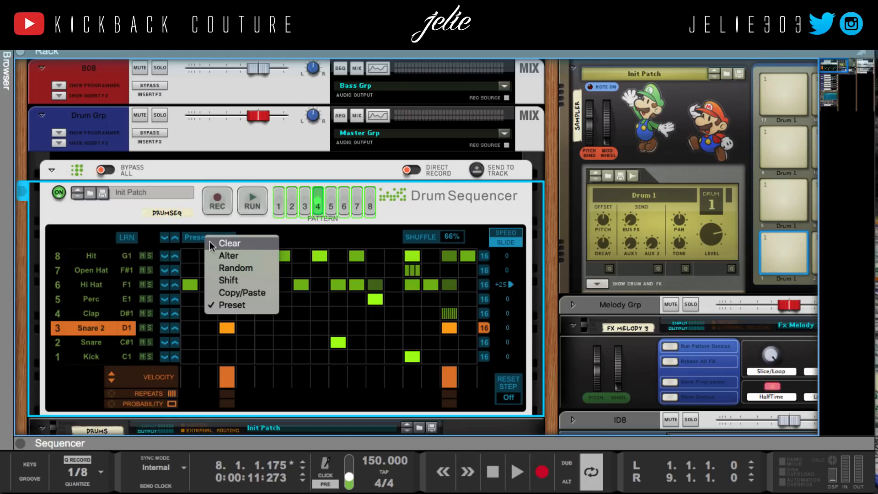
pyautogui.click(208, 241)
pyautogui.click(171, 256)
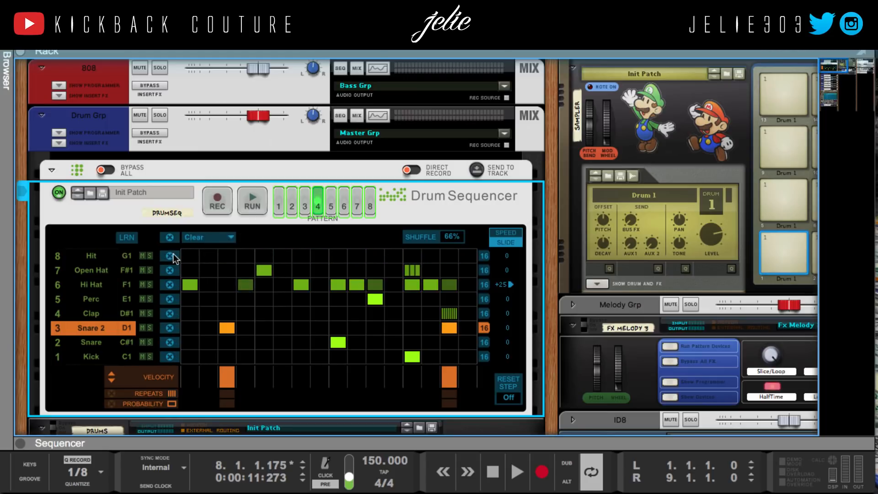
# Step: Switch the lane edit function to Shift, then set it back to Preset
pyautogui.click(185, 238)
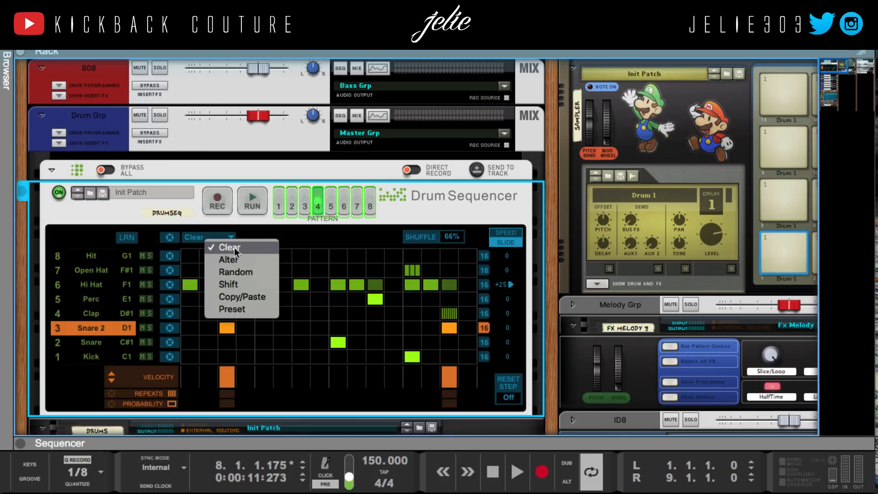
pyautogui.click(245, 285)
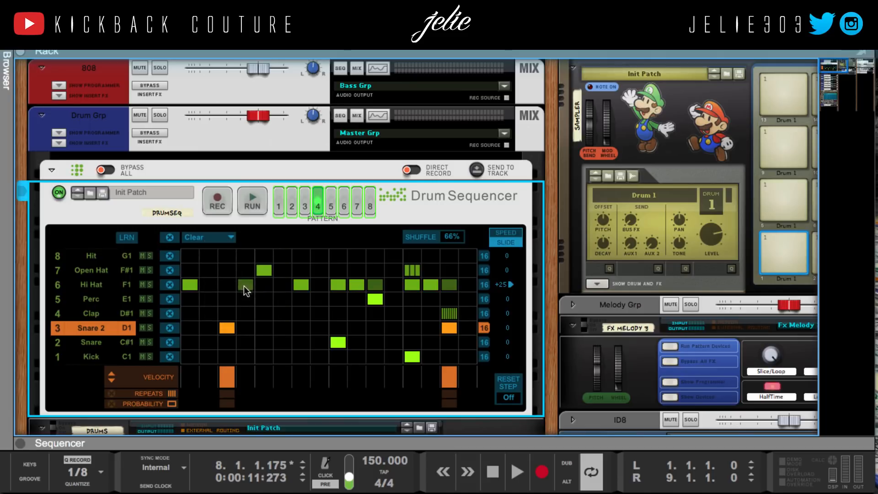
pyautogui.click(201, 237)
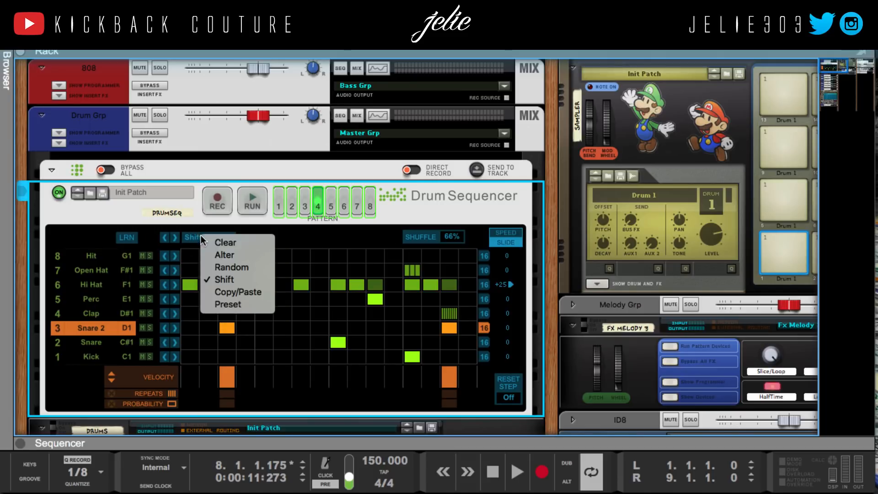
pyautogui.click(224, 303)
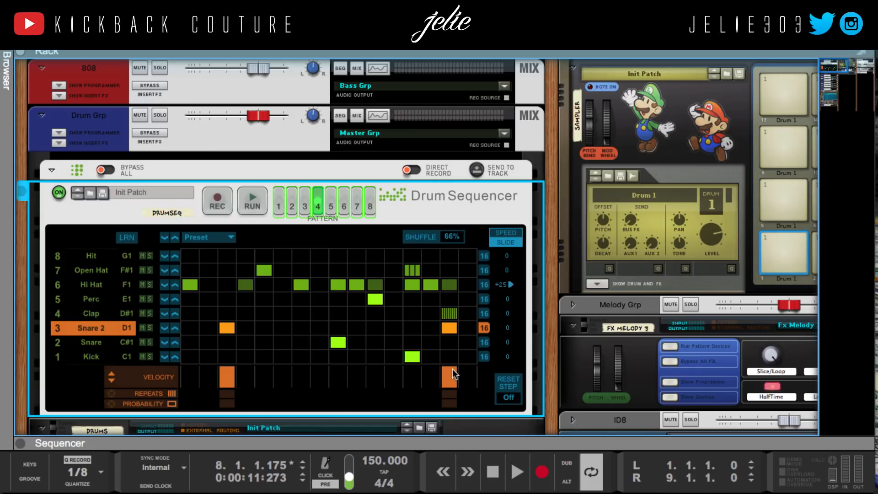
# Step: Show the lanes' speed settings, then return to the slide values
pyautogui.scroll(-1, 402, 337)
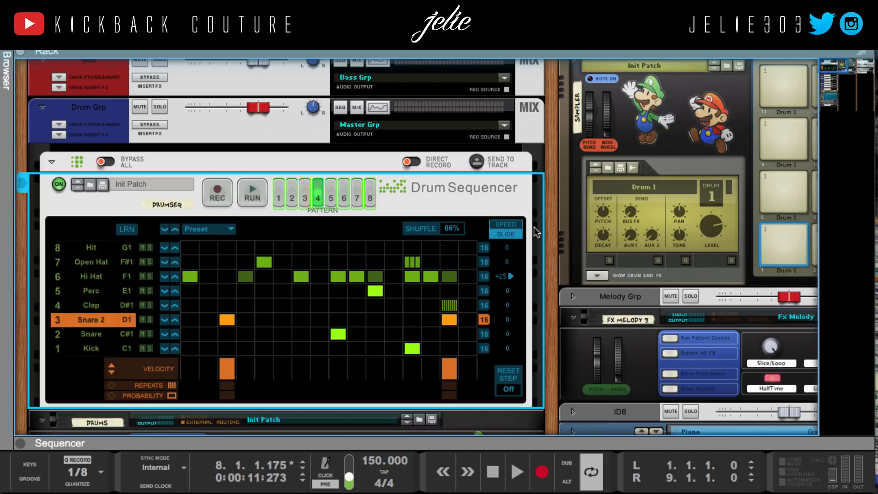
pyautogui.click(507, 226)
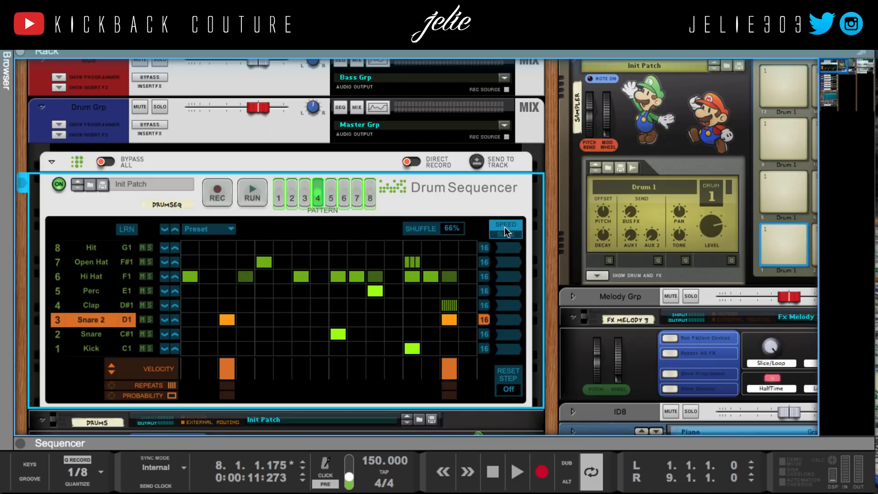
pyautogui.click(498, 234)
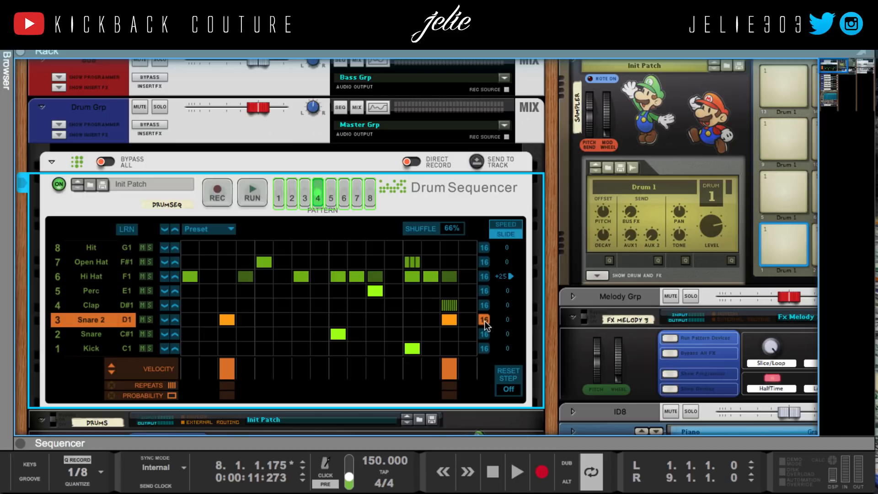
# Step: Shorten pattern 4's Snare 2 lane to 8 steps and play it back briefly
pyautogui.moveTo(485, 320); pyautogui.dragTo(344, 335)
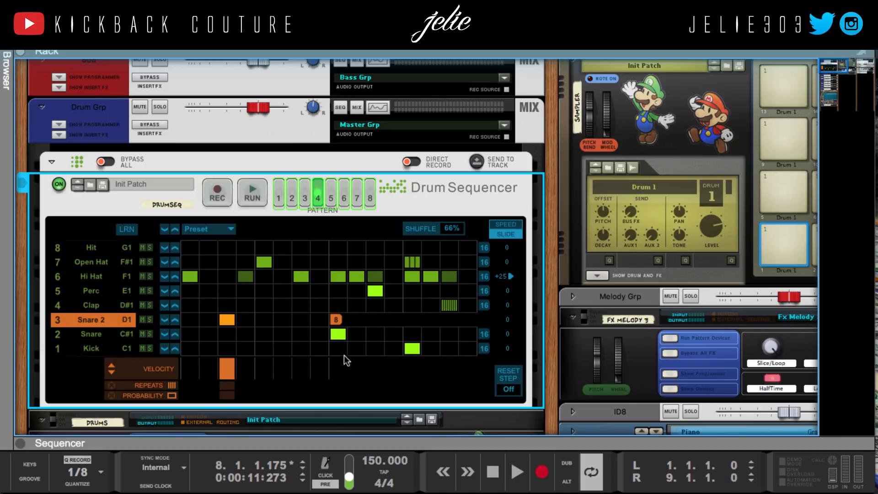
pyautogui.press('space')
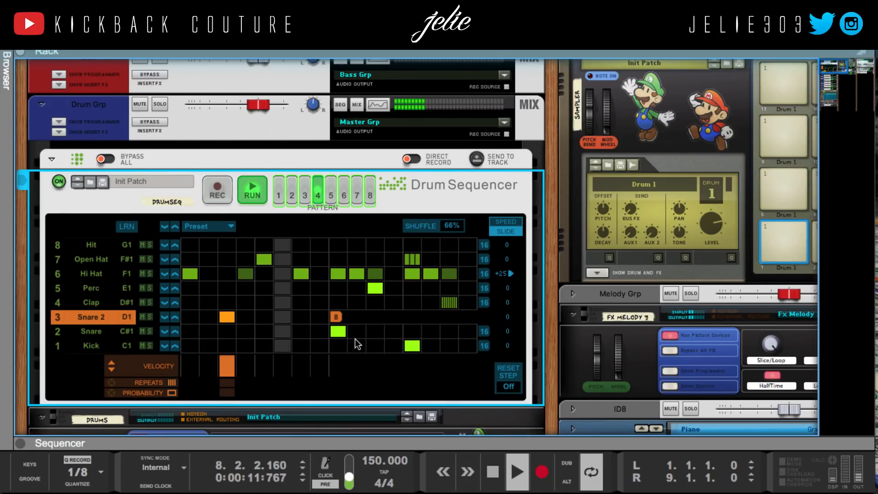
pyautogui.press('space')
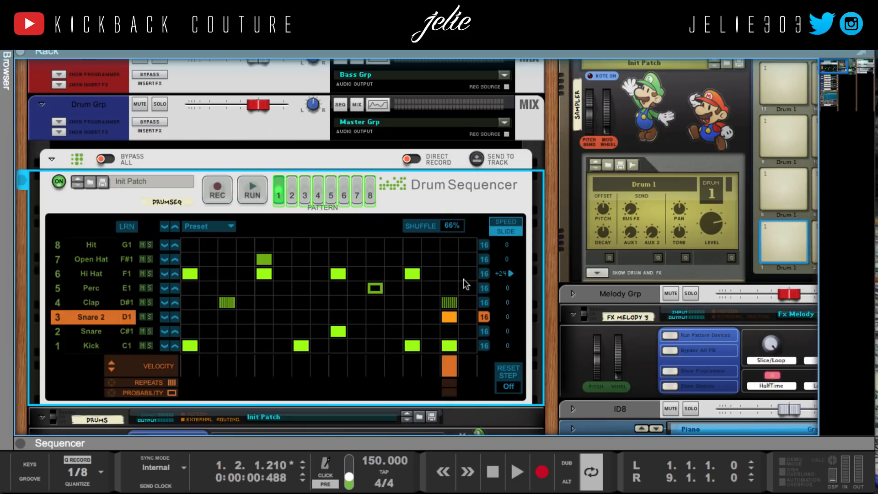
# Step: Try a 9-step length on pattern 1's Hi Hat lane during playback, then restore it to 16 steps and stop
pyautogui.moveTo(463, 277); pyautogui.dragTo(316, 286)
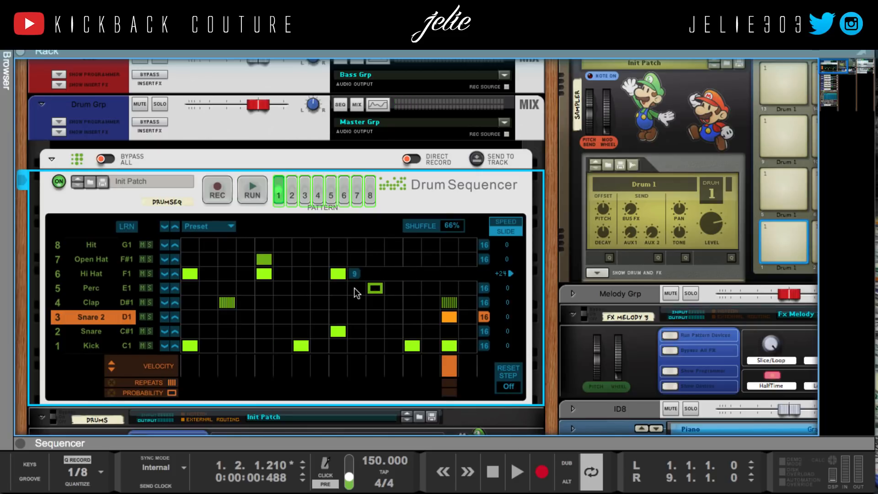
pyautogui.click(251, 193)
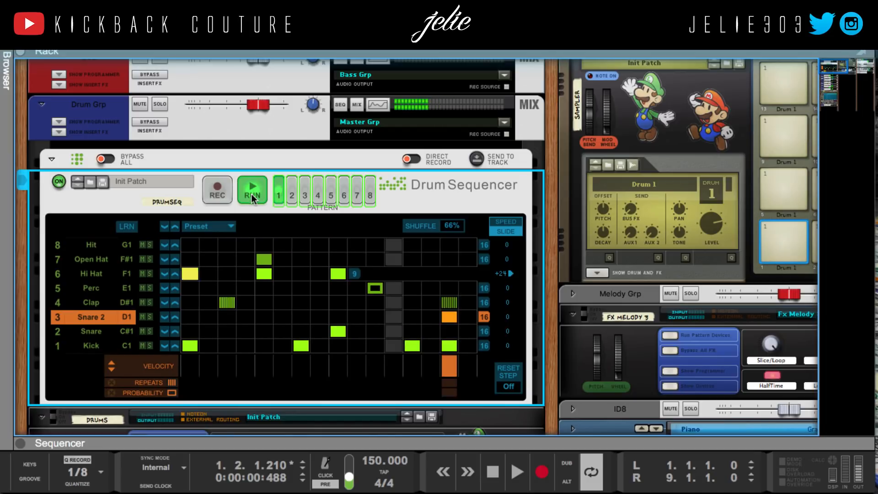
pyautogui.click(251, 194)
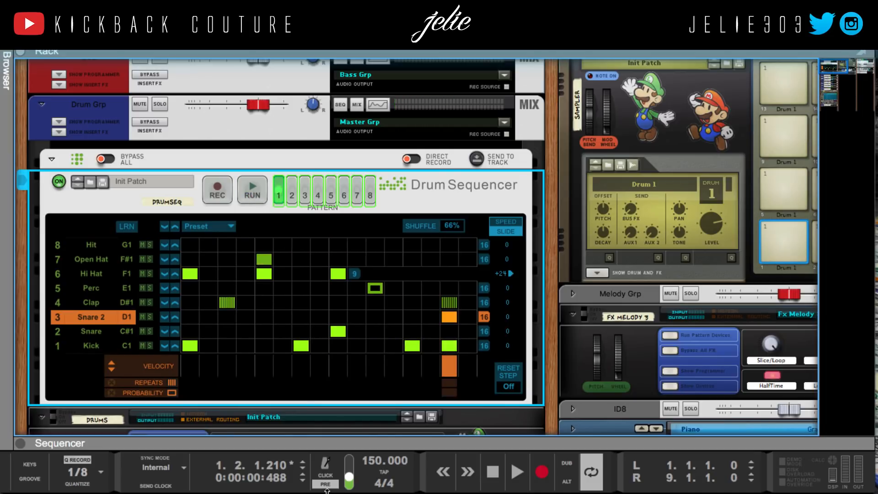
pyautogui.press('space')
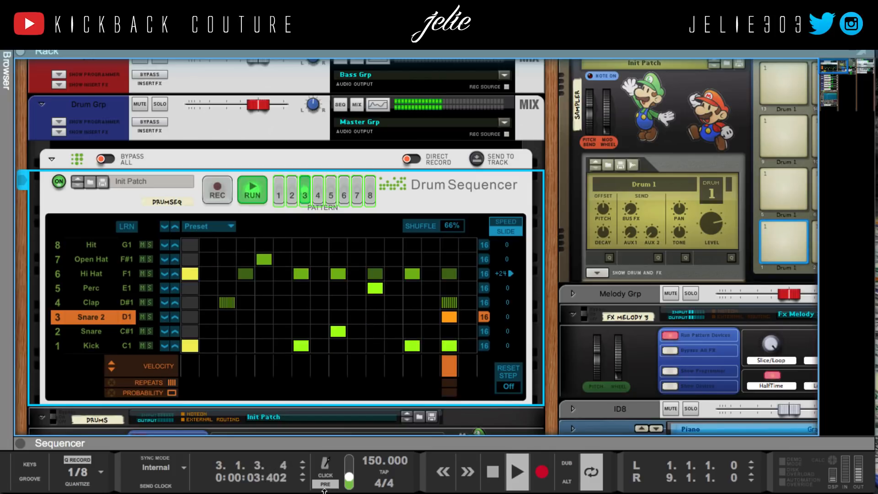
pyautogui.click(481, 275)
pyautogui.press('space')
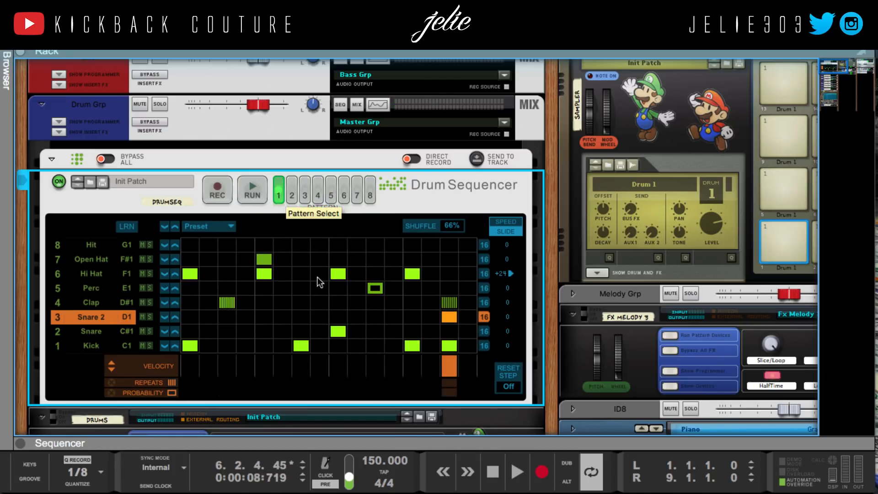
# Step: Go through patterns 2 and 3 and leave pattern 4 selected in the Drum Sequencer
pyautogui.click(291, 196)
pyautogui.click(304, 195)
pyautogui.click(317, 196)
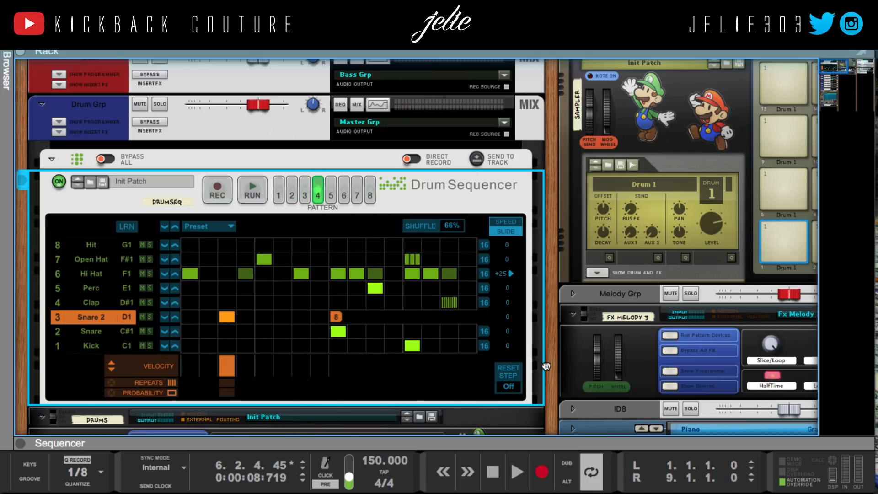
# Step: Unfold the 808 track's insert area in the rack to reveal its NN-XT sampler
pyautogui.scroll(1, 69, 262)
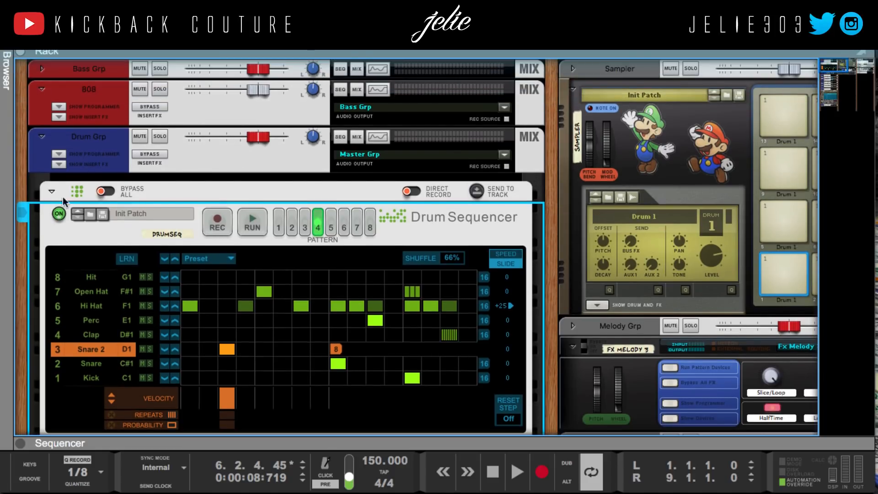
pyautogui.click(57, 115)
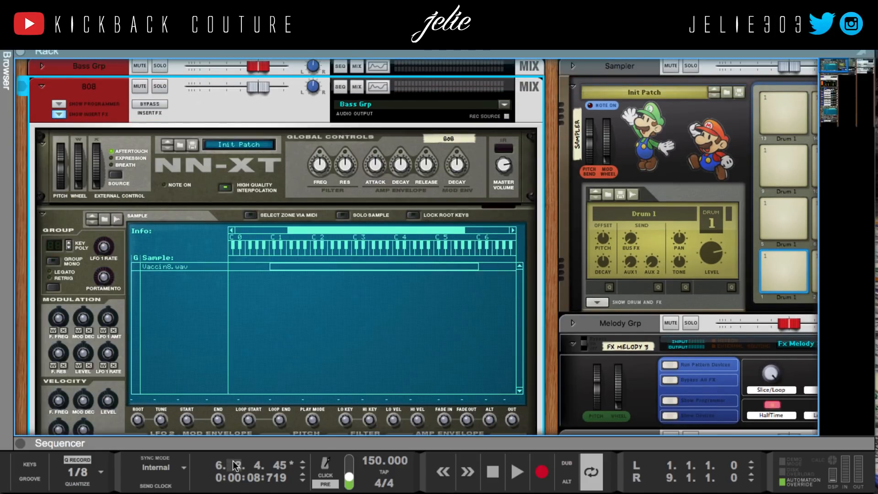
# Step: Open the Be Drake's Vision clip in the sequencer and check the pitch of its first long note
pyautogui.press('F7')
pyautogui.doubleClick(289, 257)
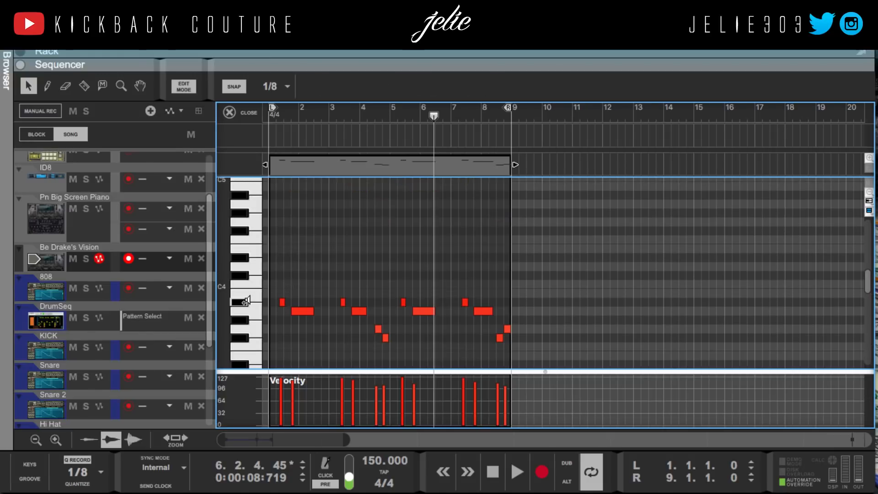
pyautogui.click(302, 310)
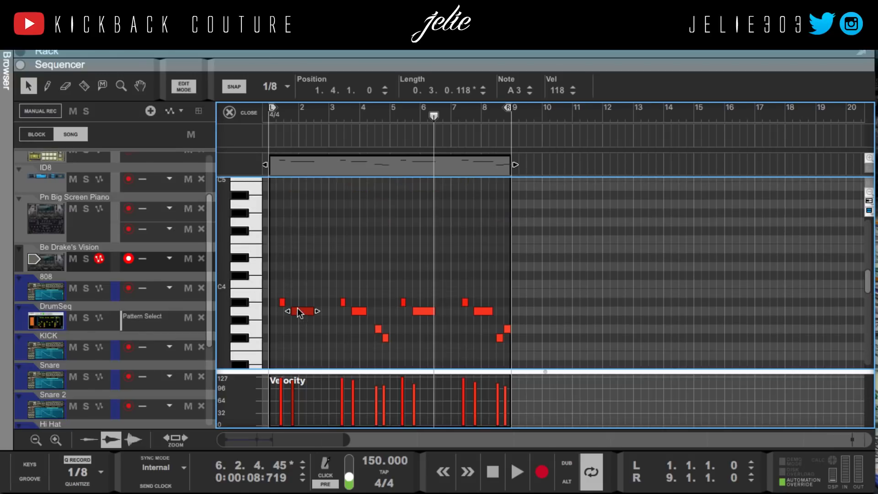
# Step: Open the Pn Big Screen Piano clip, check its first low note and look over the higher notes
pyautogui.click(238, 112)
pyautogui.doubleClick(277, 234)
pyautogui.scroll(5, 278, 240)
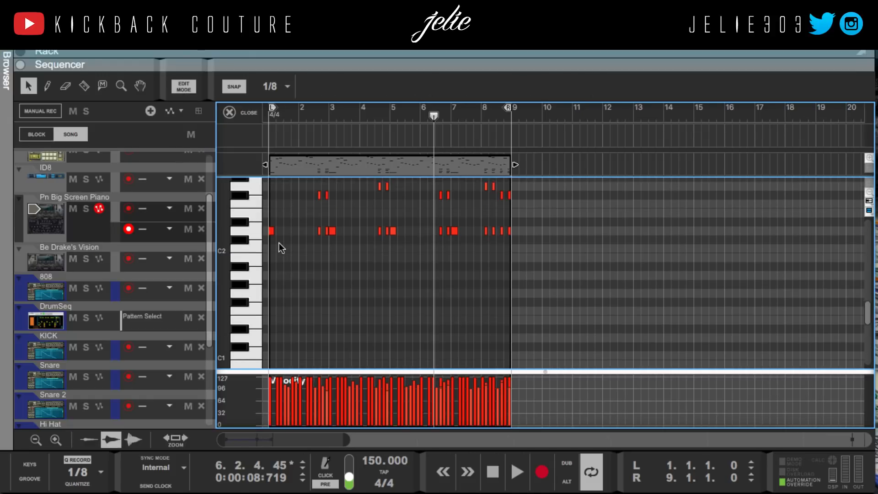
pyautogui.click(272, 259)
pyautogui.scroll(10, 274, 265)
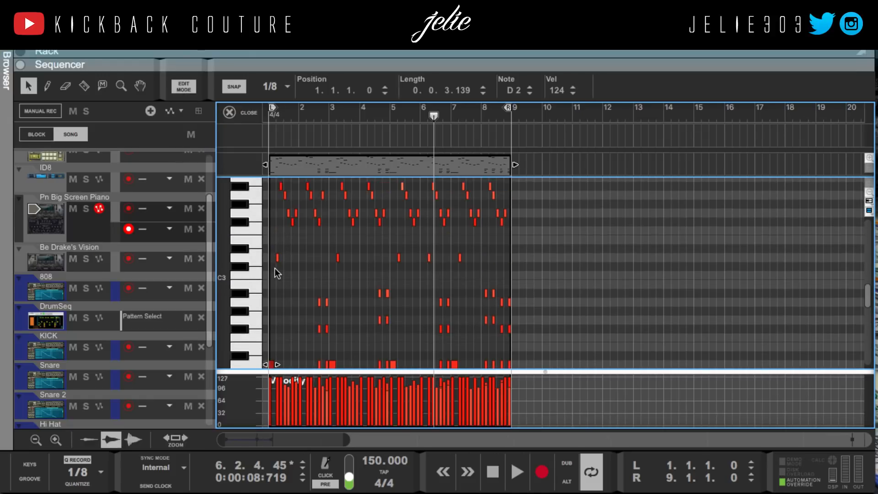
pyautogui.scroll(-1, 290, 261)
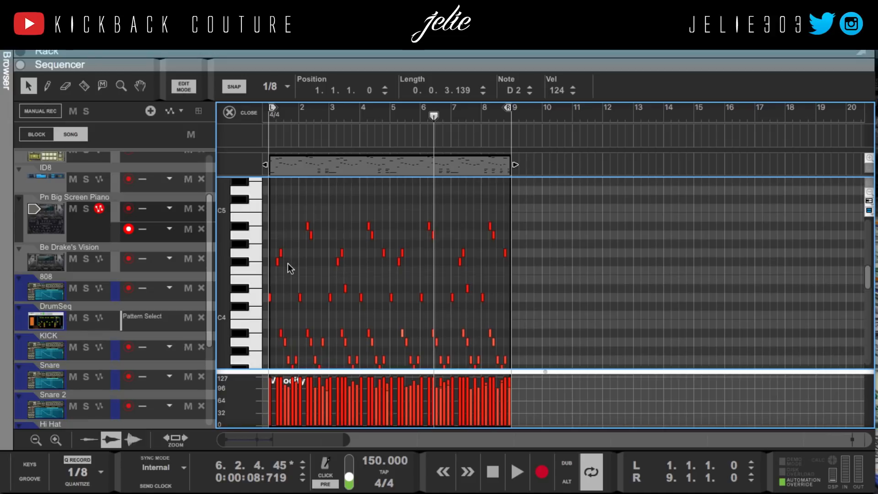
# Step: Return to the rack and examine the 808's NN-XT sample editor
pyautogui.moveTo(294, 67); pyautogui.dragTo(229, 441)
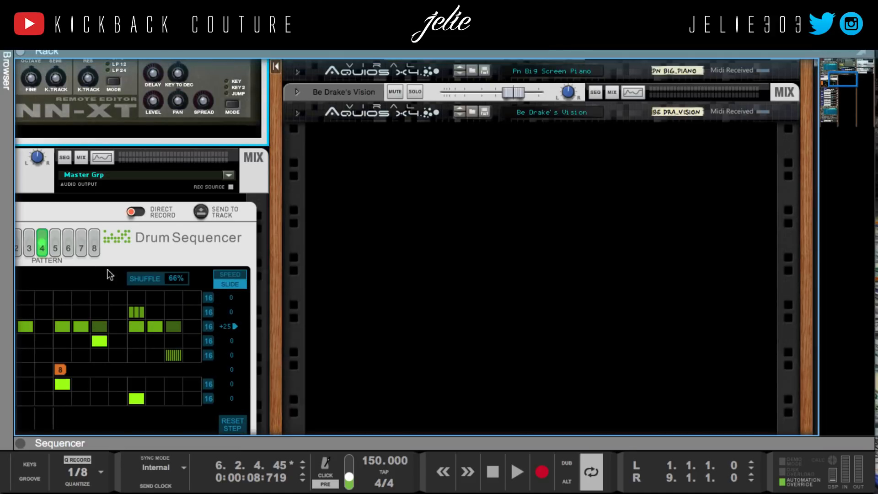
pyautogui.hscroll(-10, 110, 274)
pyautogui.scroll(10, 216, 273)
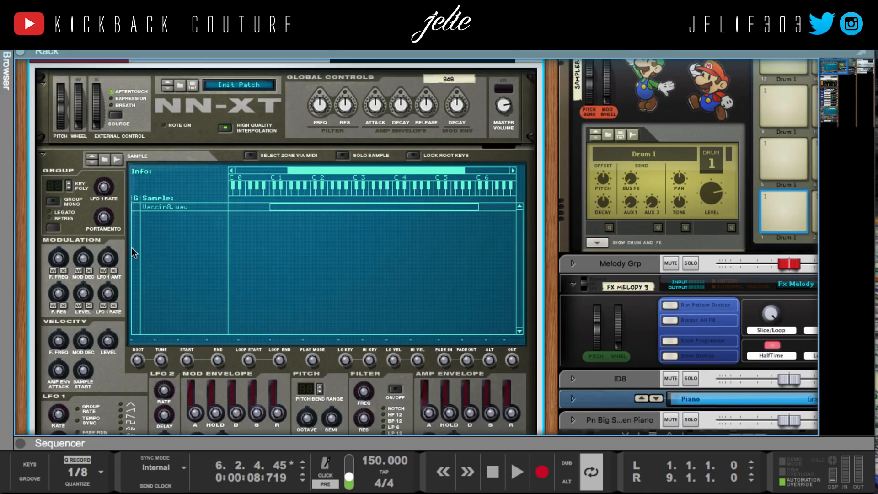
pyautogui.scroll(3, 67, 198)
pyautogui.scroll(-4, 28, 168)
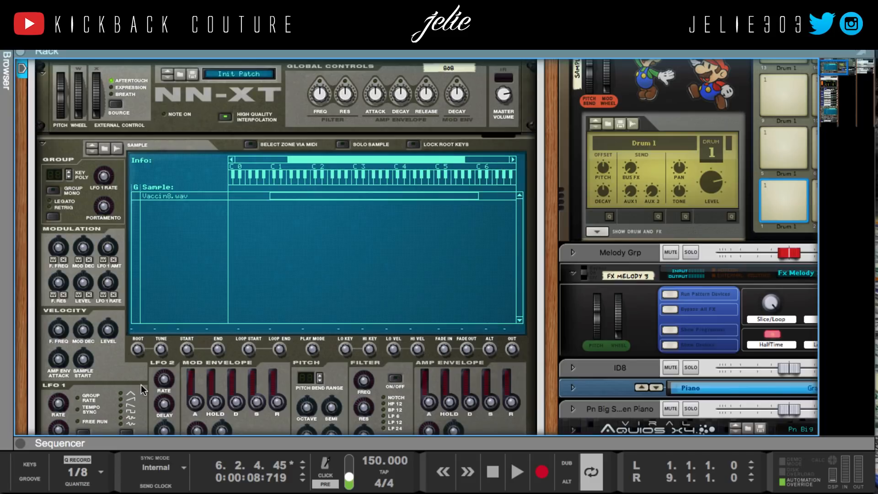
pyautogui.scroll(1, 69, 388)
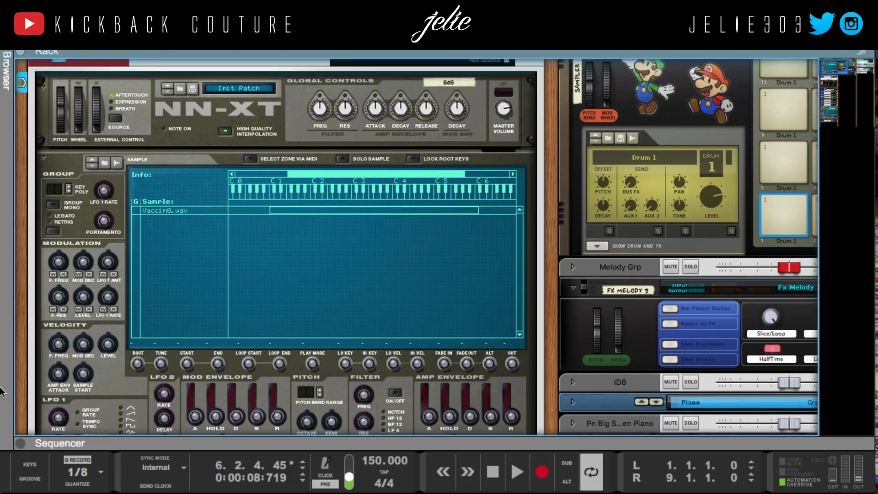